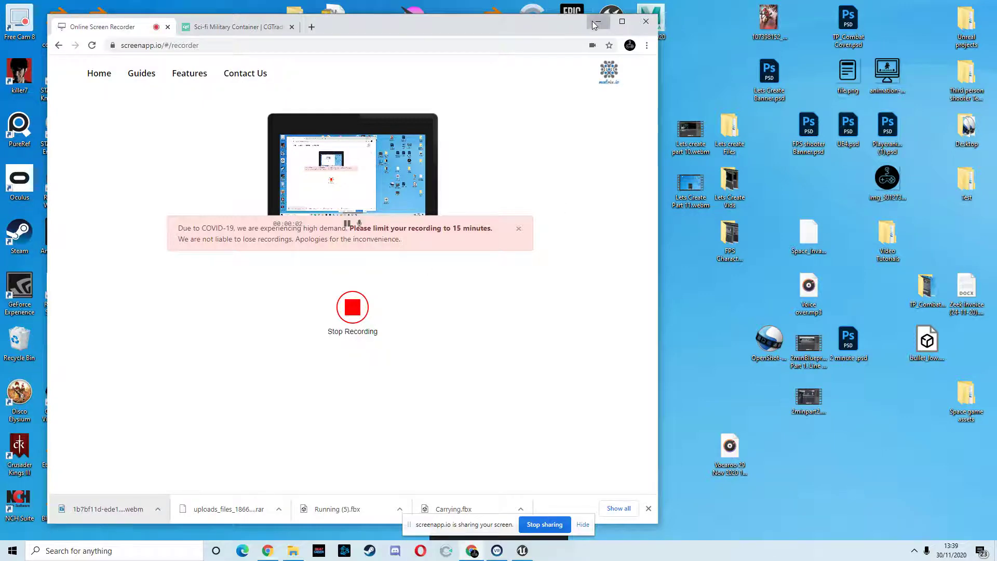
Bring the Unreal editor forward and look down the FirstPersonExampleMap corridor
click(597, 23)
click(522, 550)
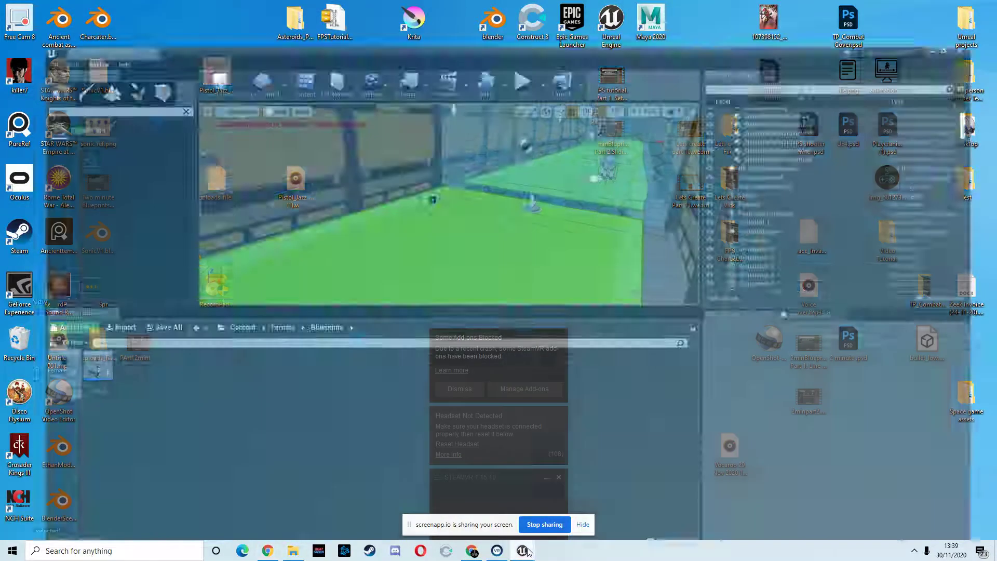
right_drag(457, 192, 543, 138)
key(w)
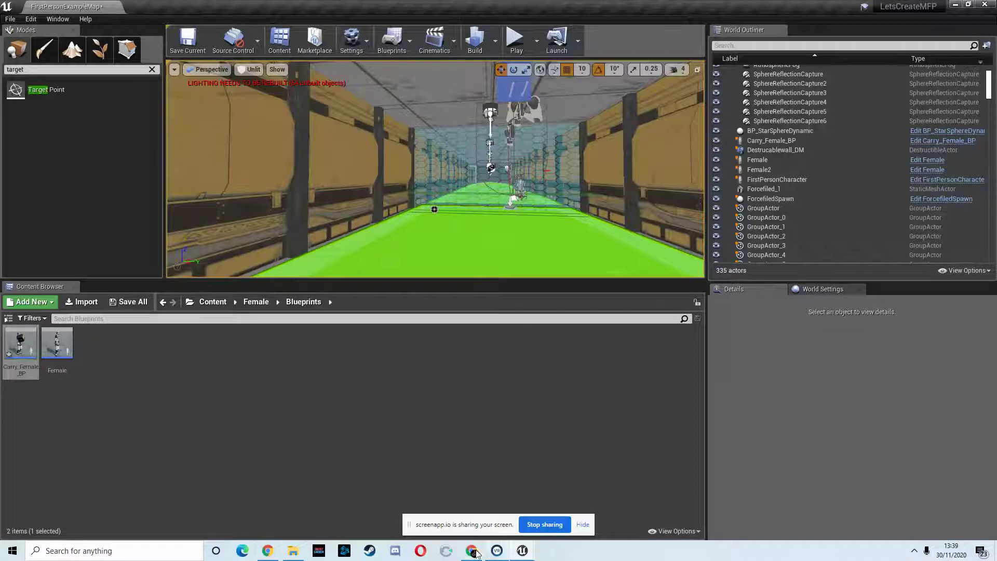
Search 'mixamo' from the cgtrader tab and open the Mixamo site in a maximized Chrome window
click(470, 551)
drag(466, 25, 592, 30)
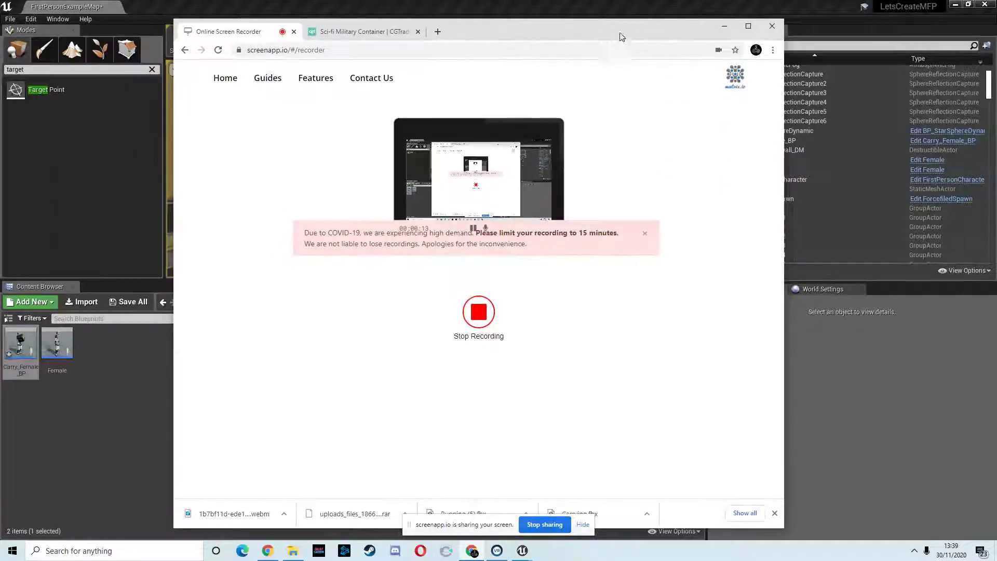
click(364, 31)
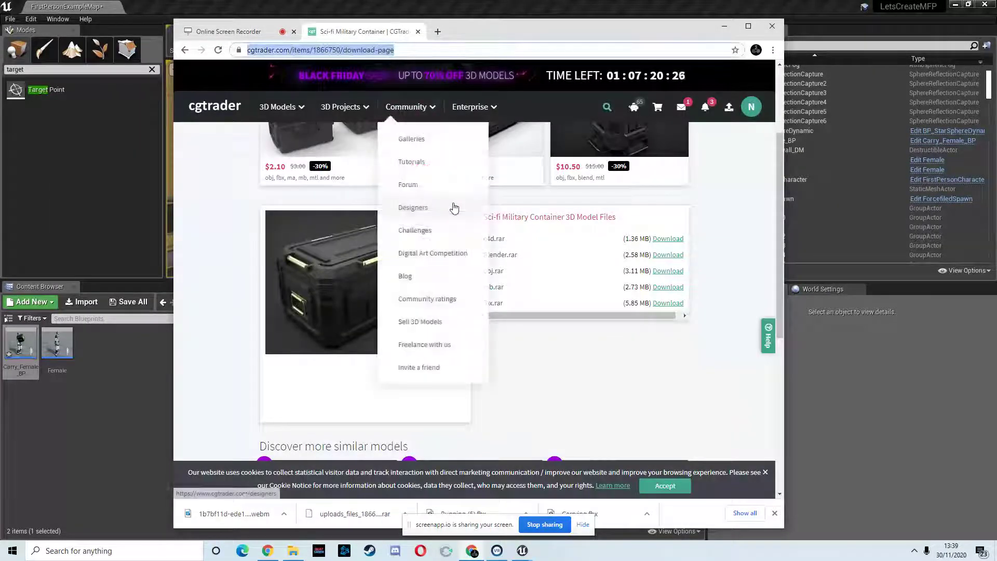
text(mixamo)
key(Return)
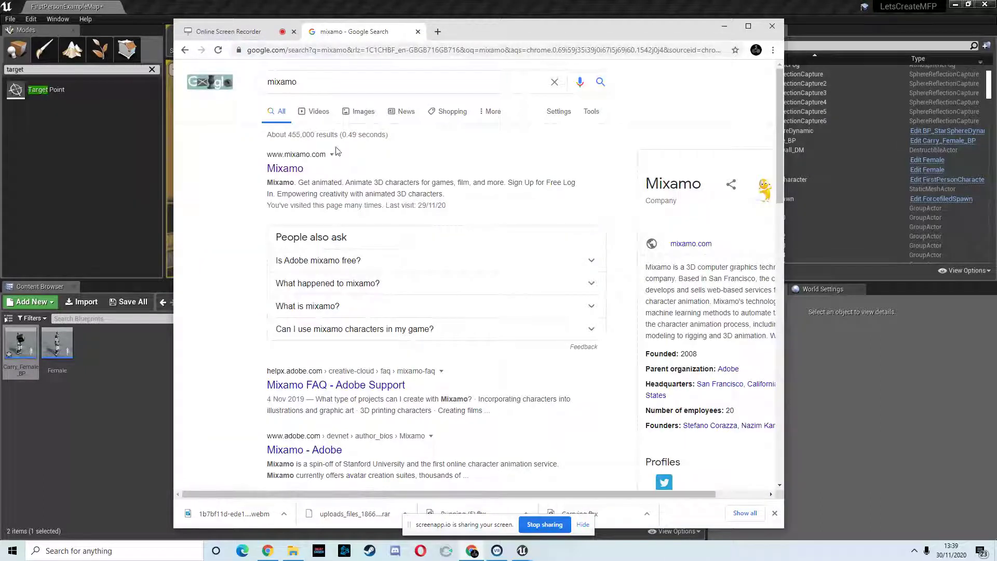
click(286, 169)
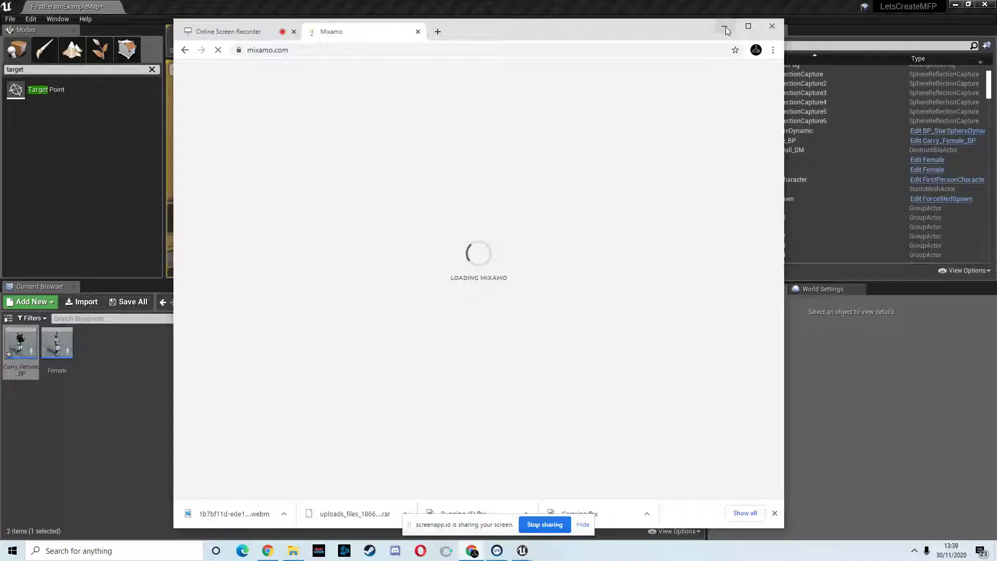
click(749, 26)
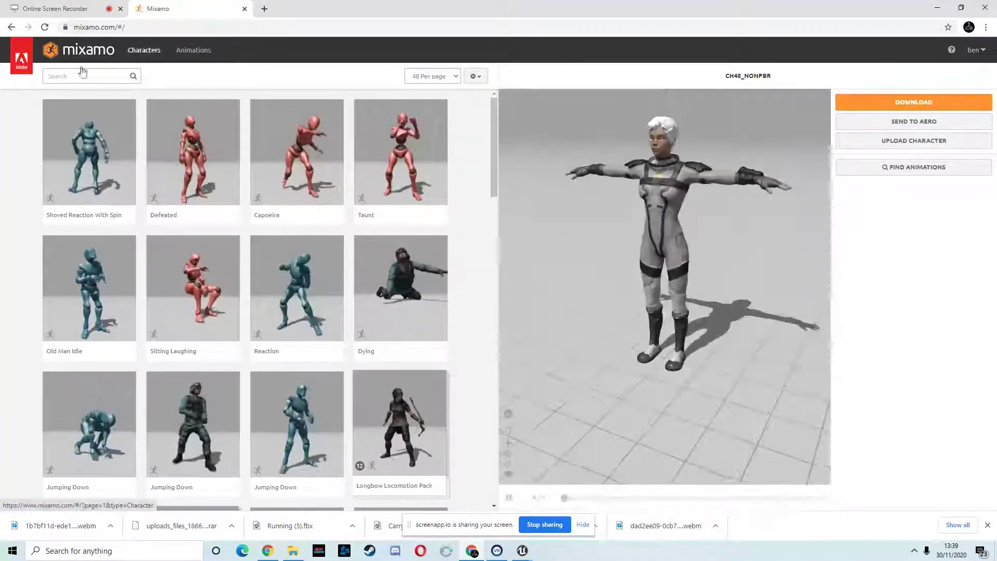
Pick Vanguard By T. Choonyung from the Characters library and orbit its preview to a frontal view
click(153, 51)
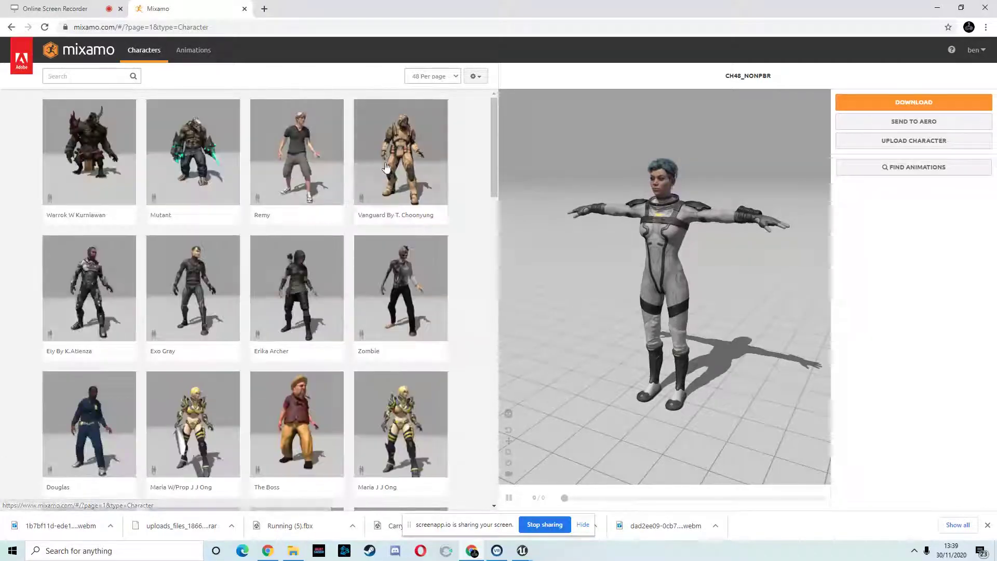
click(412, 158)
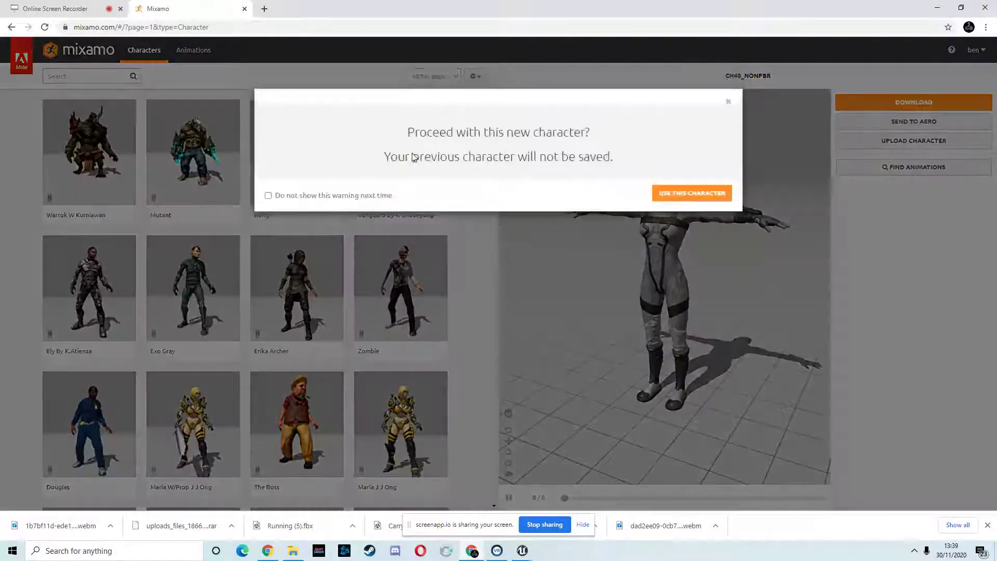
click(669, 193)
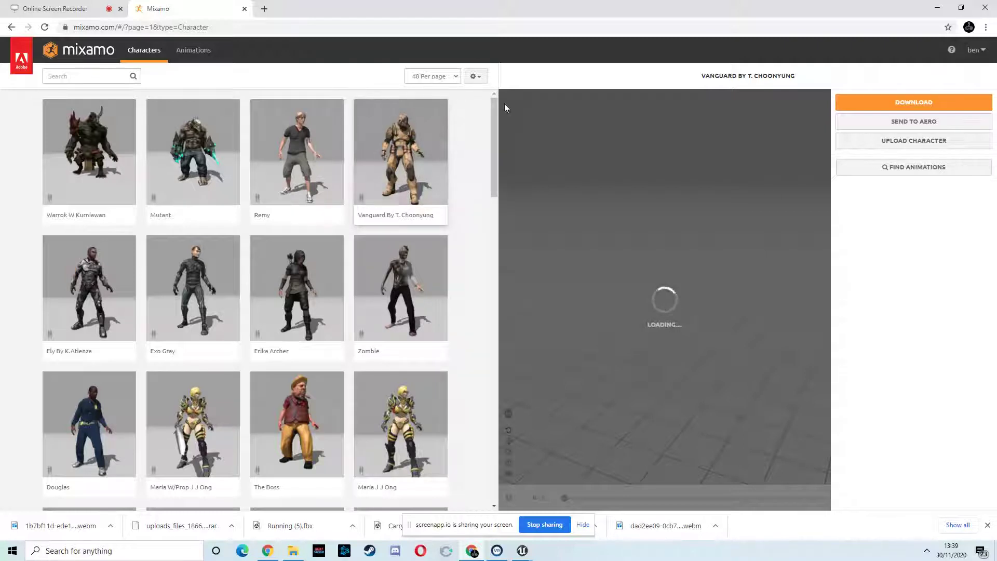
drag(493, 108, 496, 105)
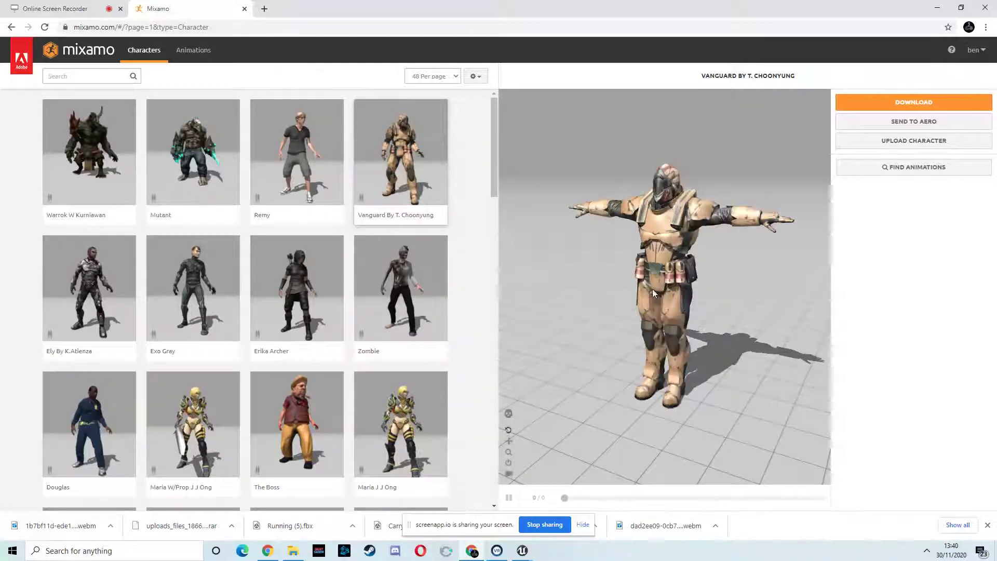
drag(644, 297, 445, 218)
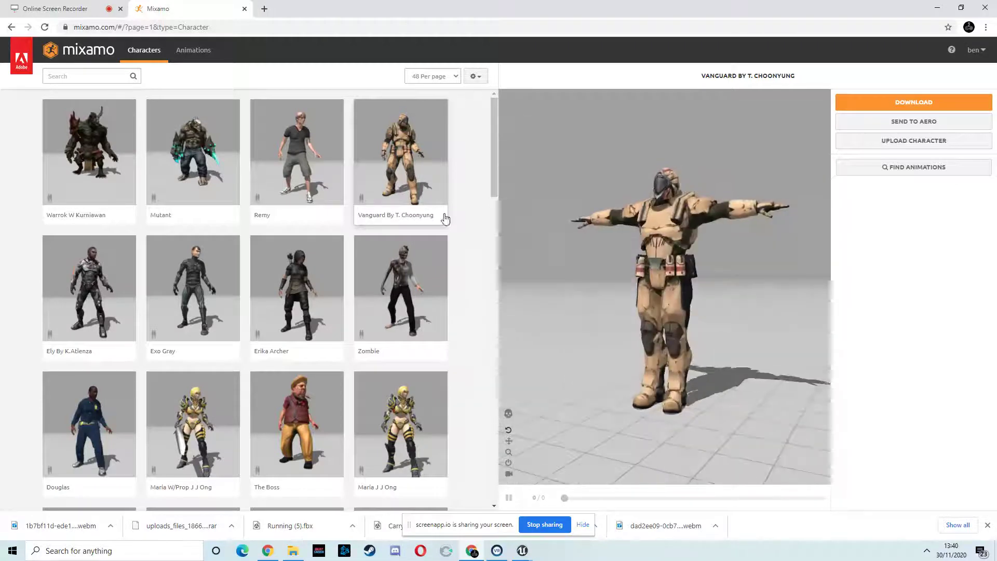
drag(493, 131, 493, 145)
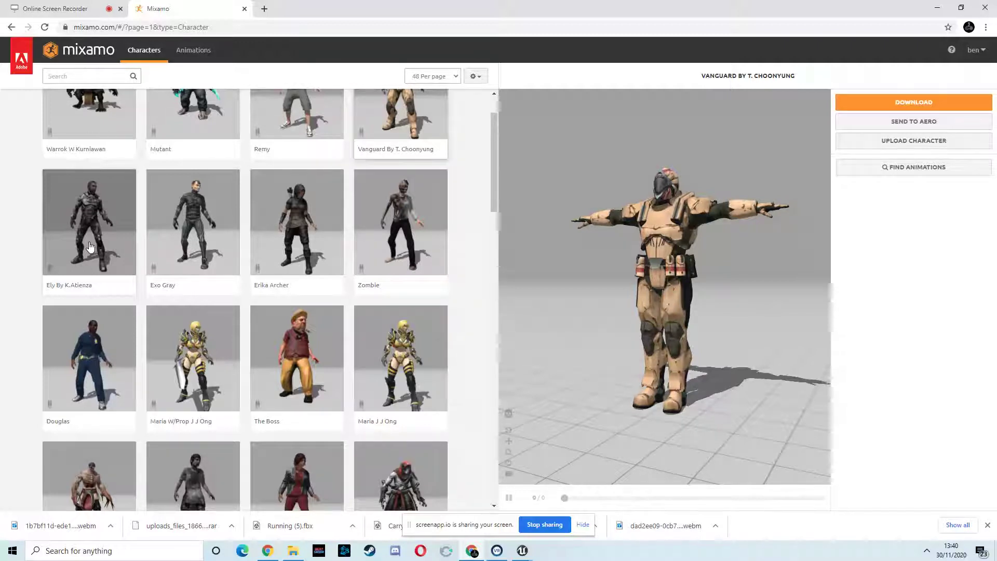
scroll(325, 250, down, 5)
scroll(334, 252, up, 2)
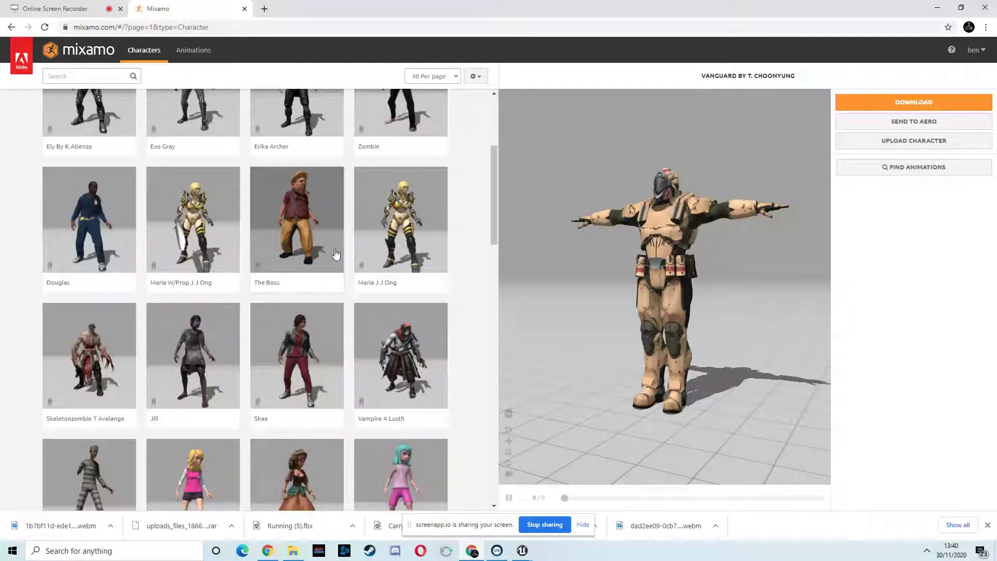
scroll(335, 253, down, 5)
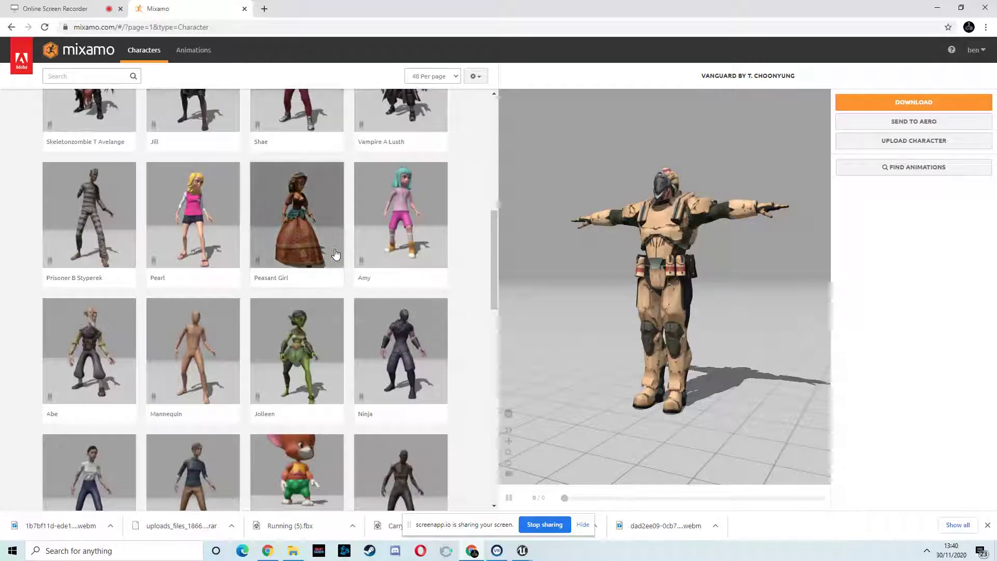
scroll(327, 257, down, 2)
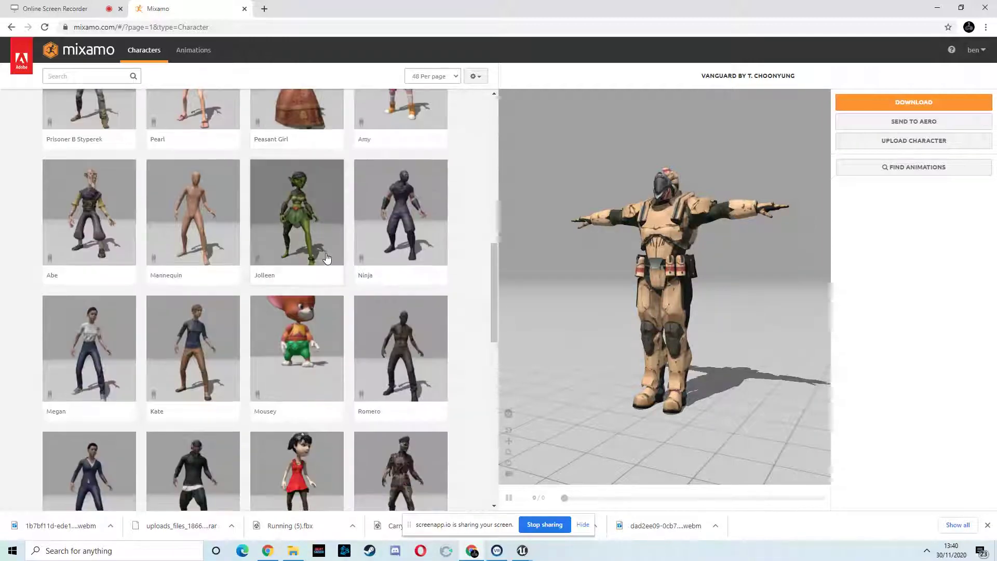
scroll(326, 258, down, 4)
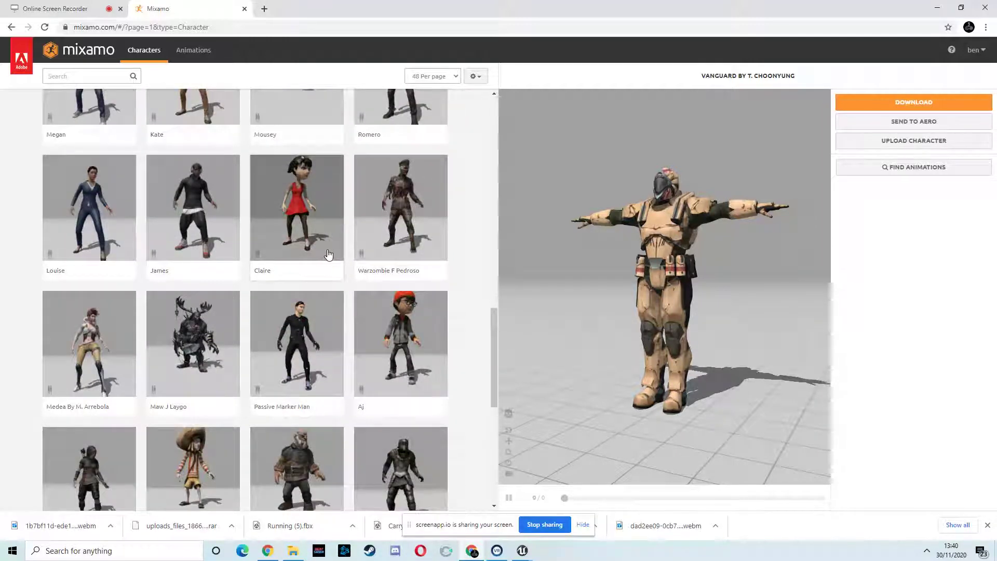
scroll(328, 254, down, 2)
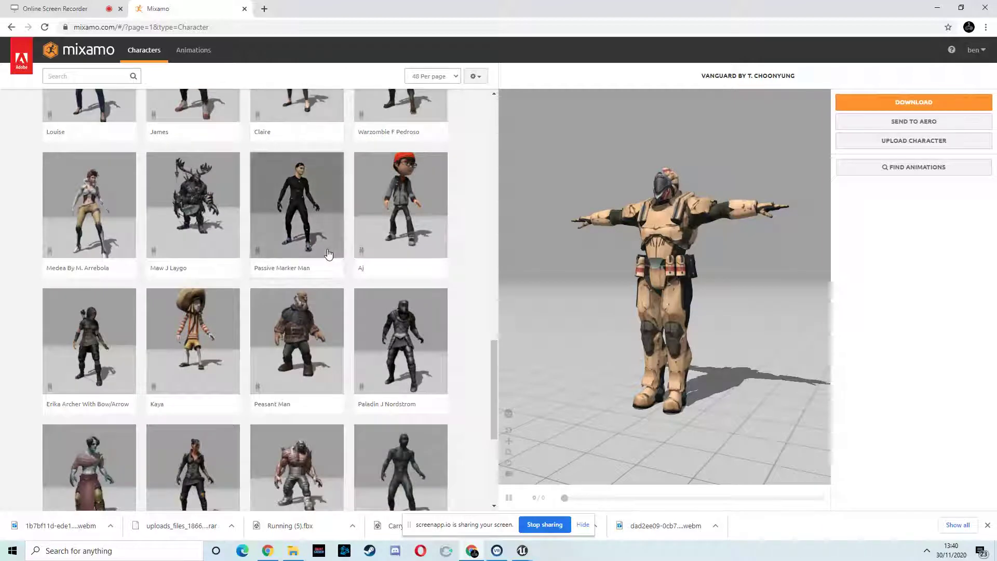
scroll(329, 254, down, 2)
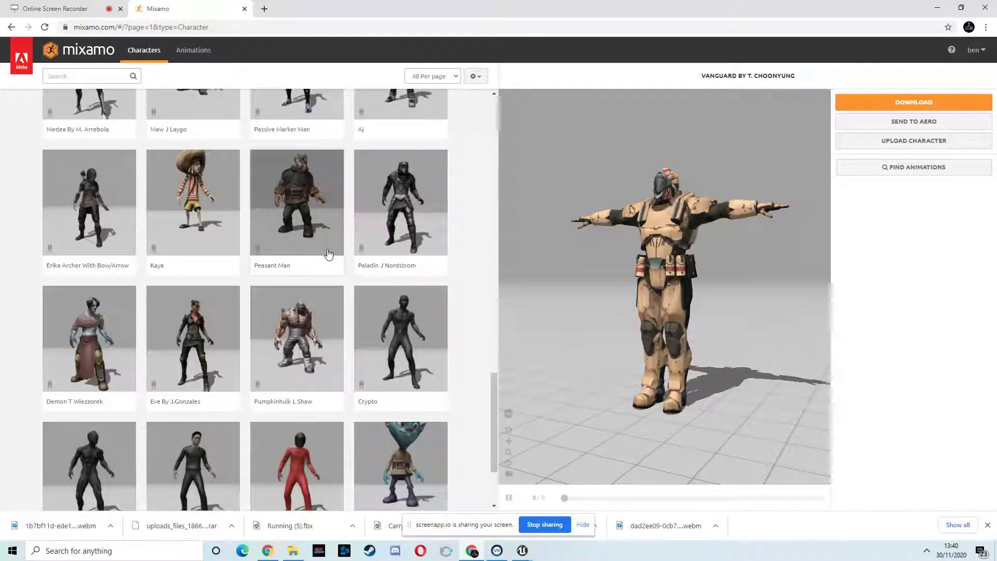
scroll(328, 254, down, 2)
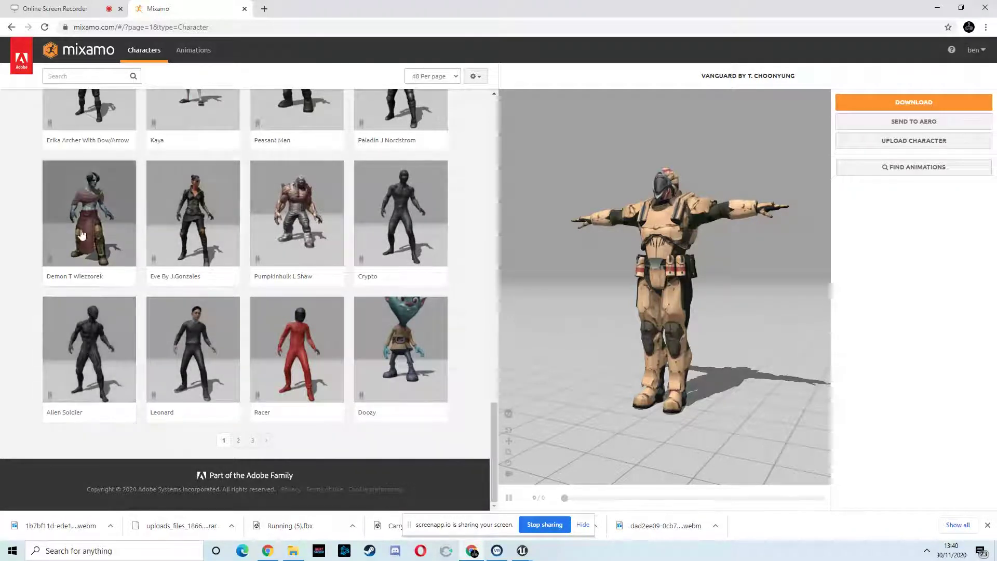
scroll(373, 218, up, 10)
scroll(112, 208, up, 12)
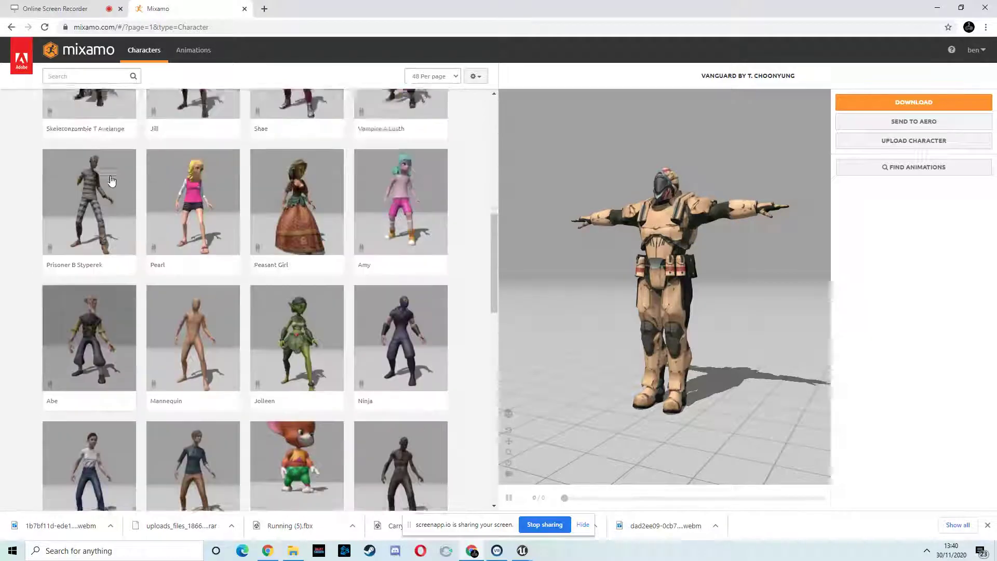
scroll(107, 179, up, 3)
Switch to Ely By K.Atienza, then orbit, zoom and raise its preview to face the camera
click(98, 273)
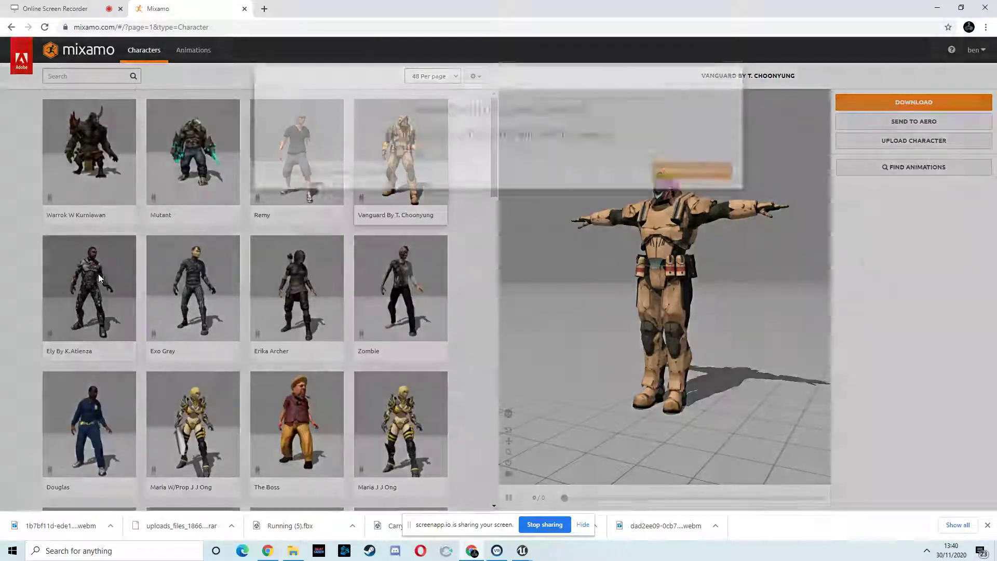
click(675, 193)
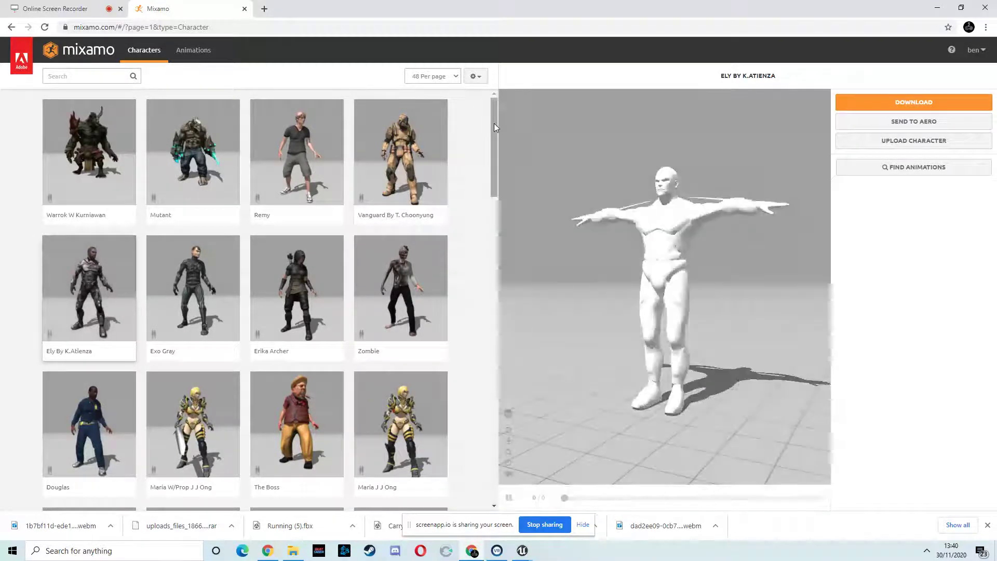
drag(716, 270, 453, 318)
drag(675, 292, 541, 244)
scroll(667, 260, up, 5)
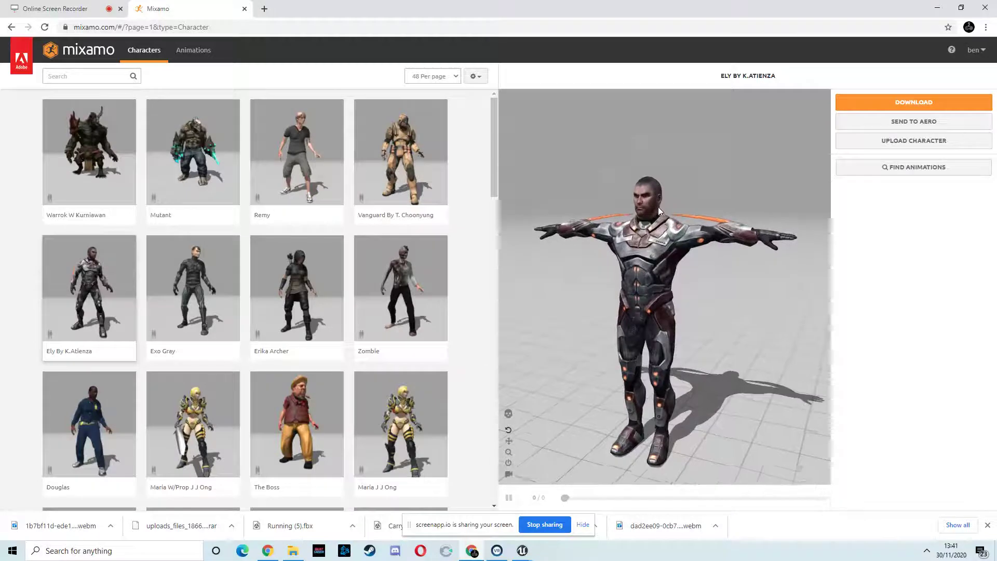
drag(656, 201, 644, 181)
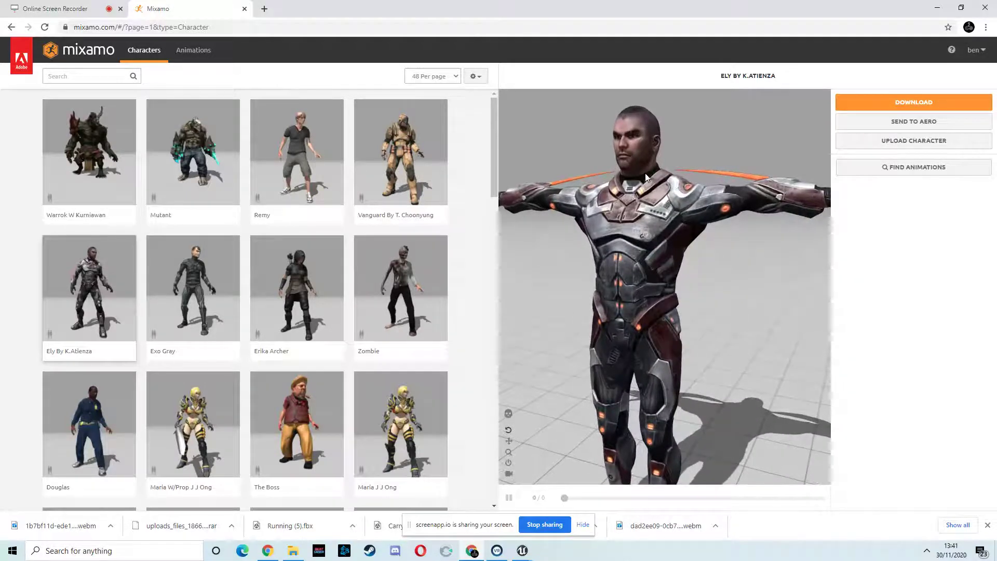
Scroll down the character library toward its page controls
scroll(644, 174, down, 3)
scroll(405, 263, down, 10)
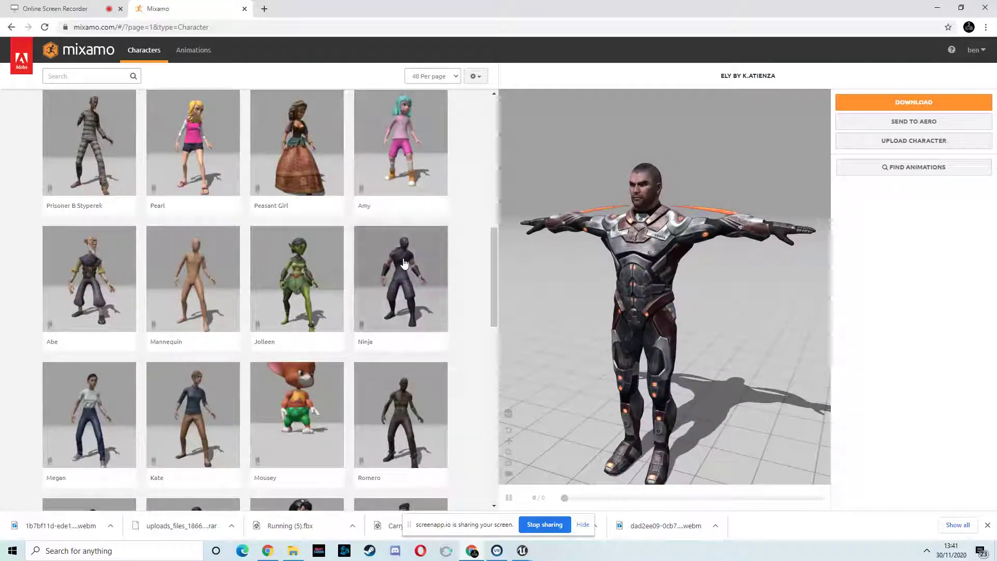
scroll(405, 264, down, 10)
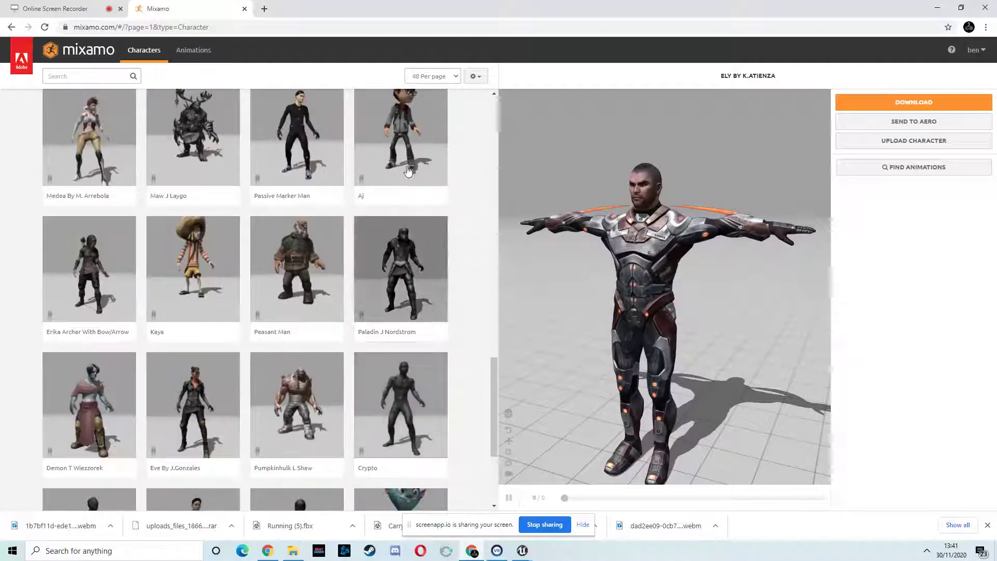
scroll(408, 172, up, 5)
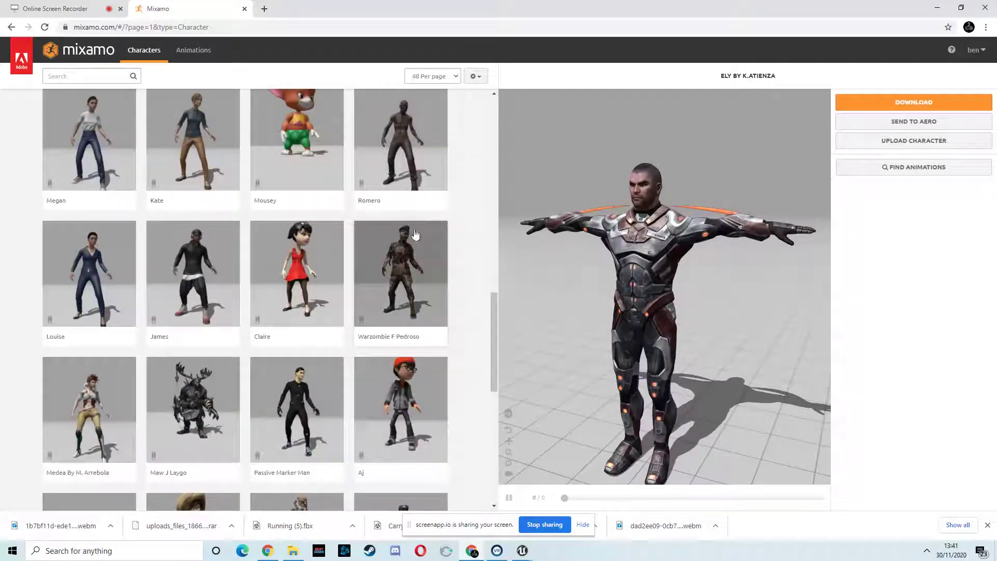
scroll(392, 265, down, 9)
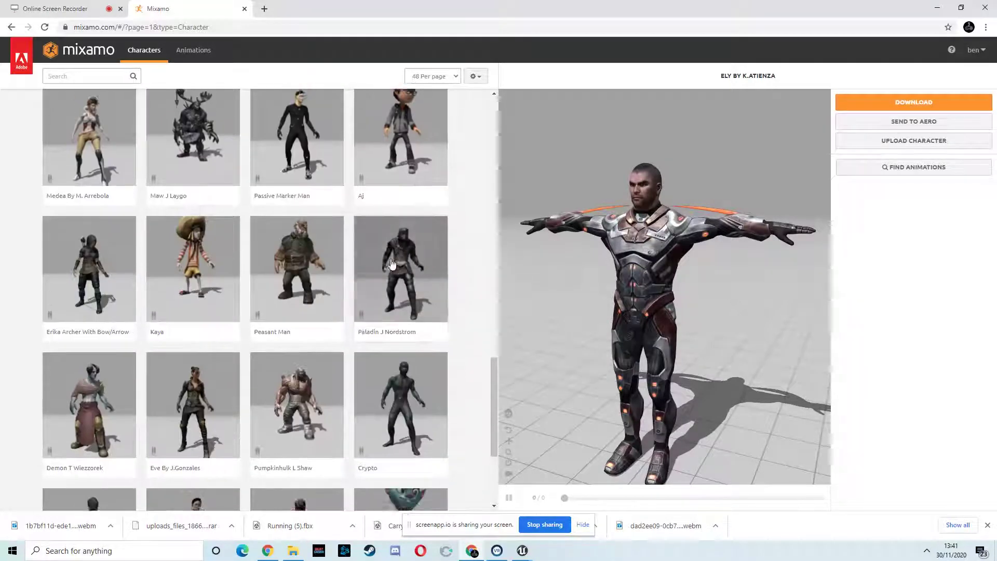
On the second character page, find Exo Red and make it the working character
click(239, 441)
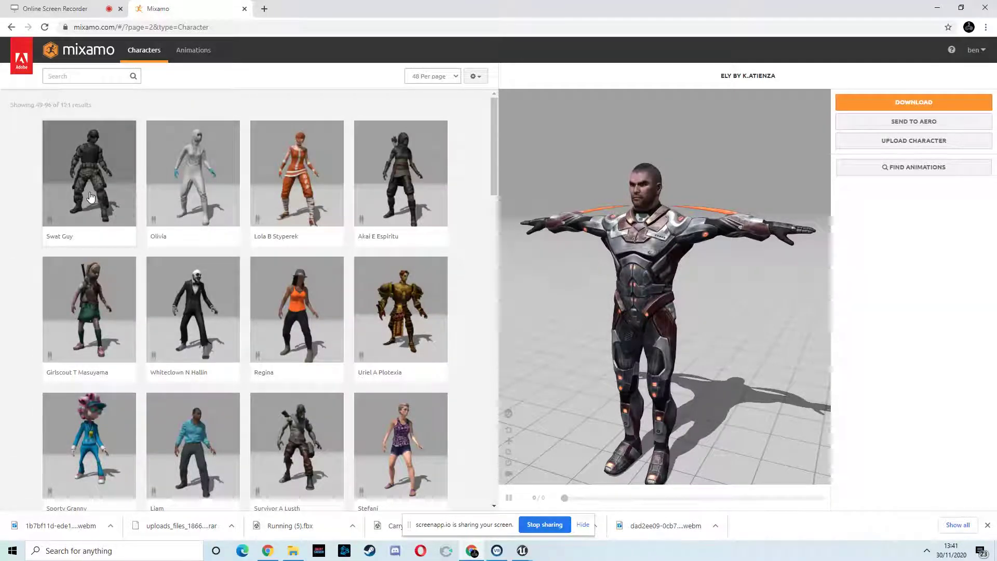
scroll(90, 196, down, 3)
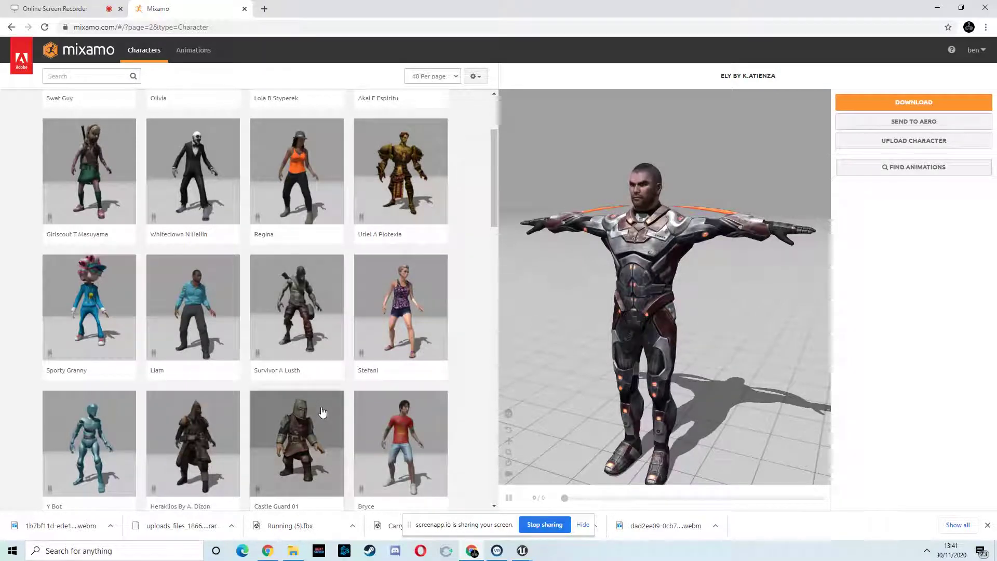
scroll(322, 411, down, 5)
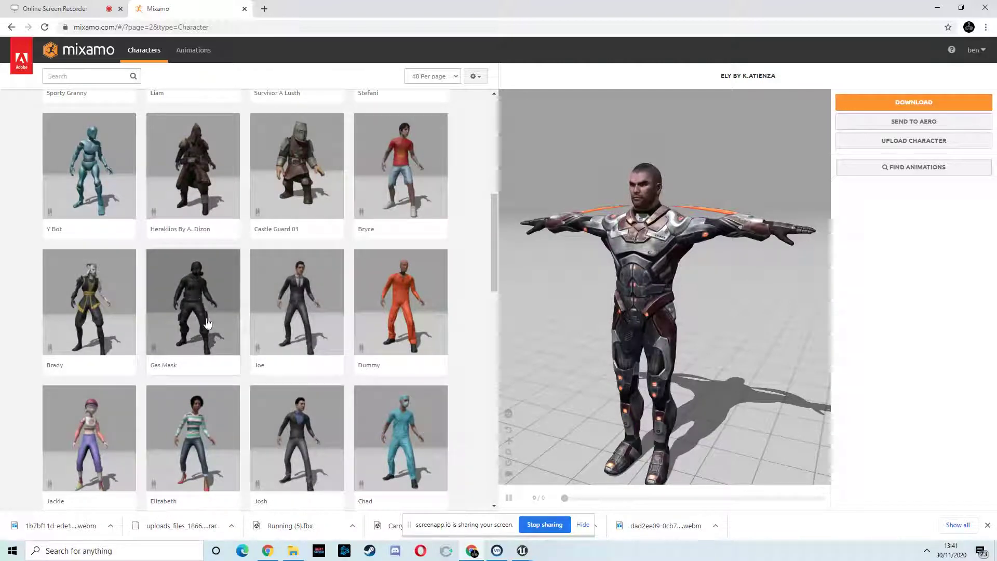
scroll(208, 323, down, 5)
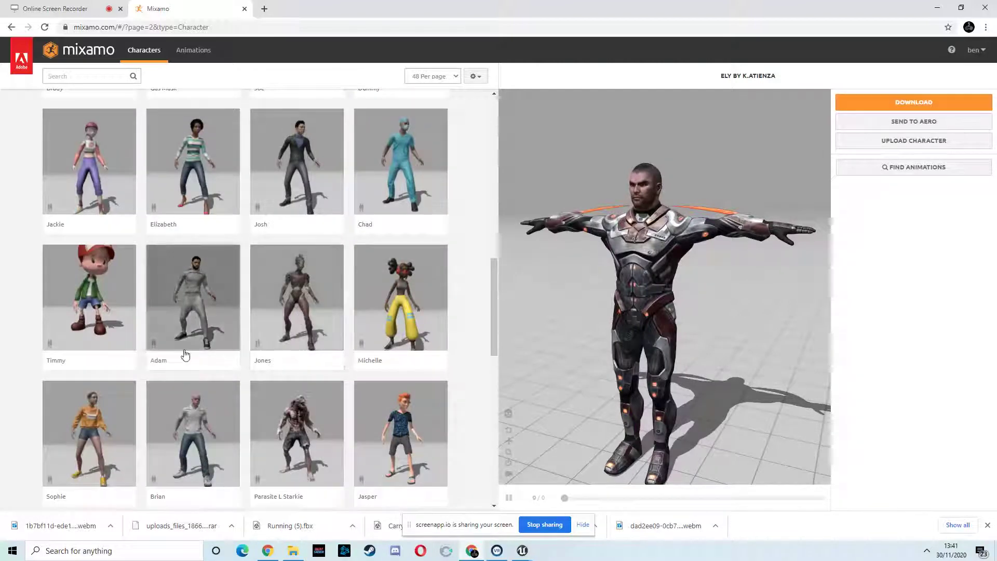
scroll(229, 343, down, 3)
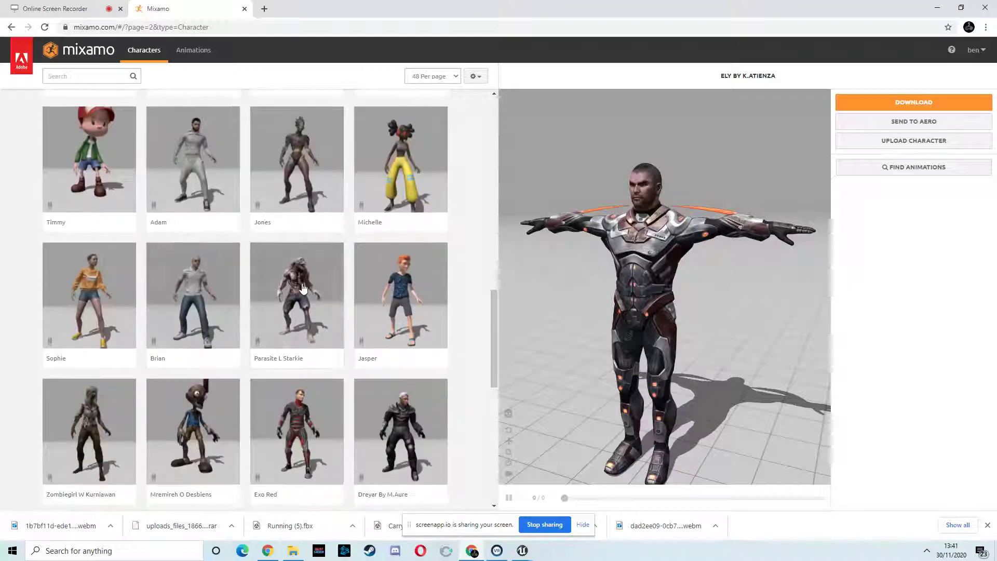
scroll(304, 287, down, 3)
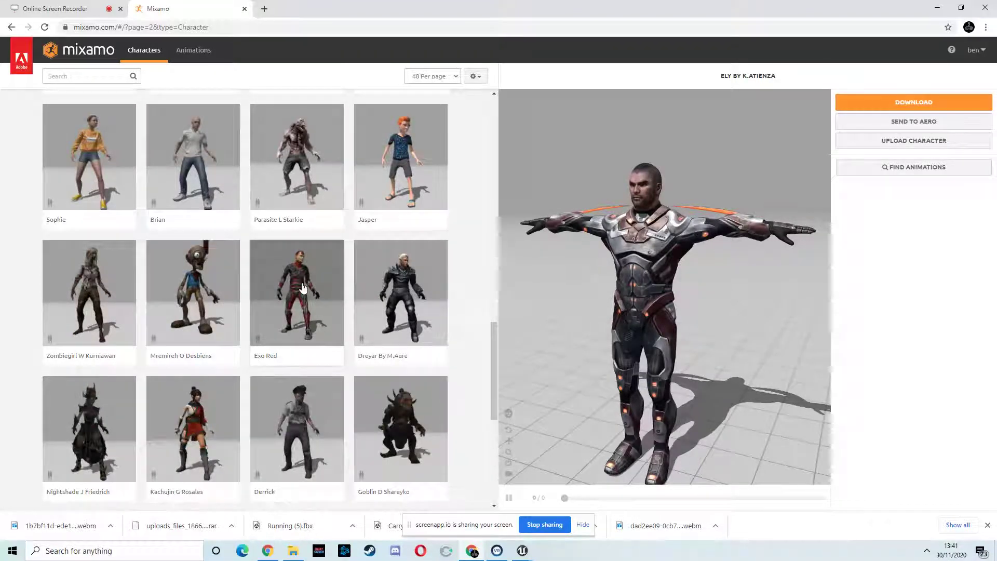
click(304, 287)
click(672, 196)
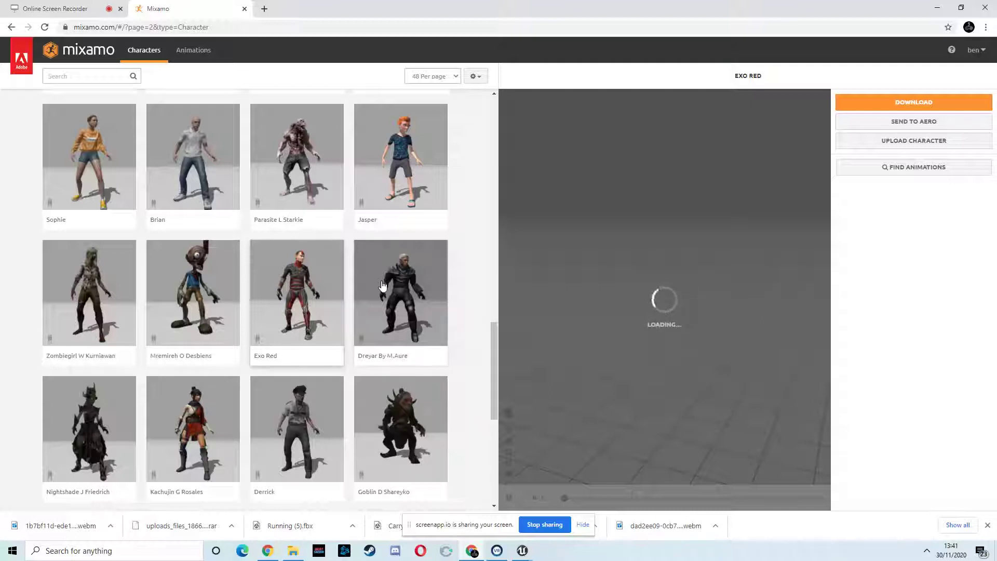
Scroll down and move to the third page of characters
scroll(332, 269, down, 5)
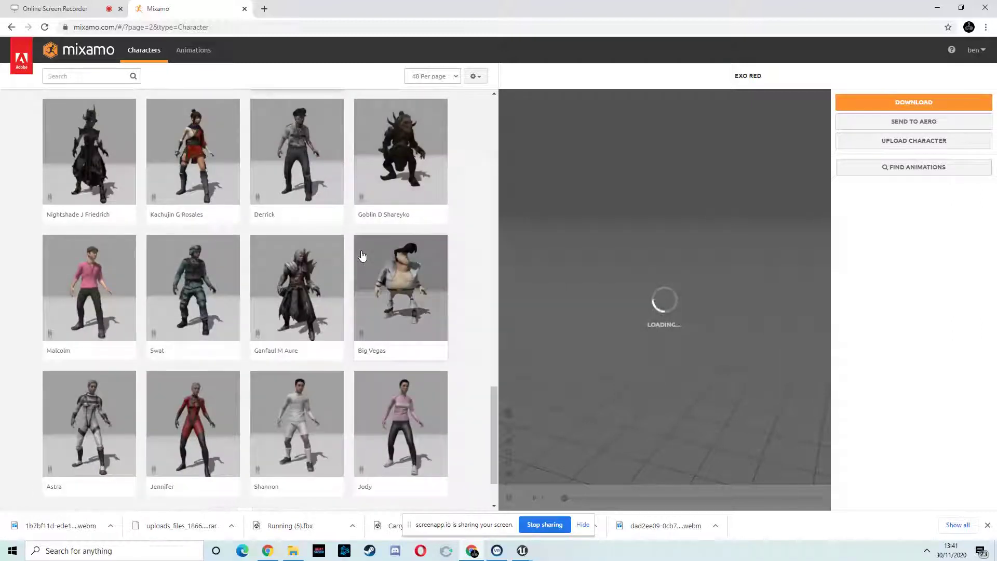
scroll(362, 256, down, 3)
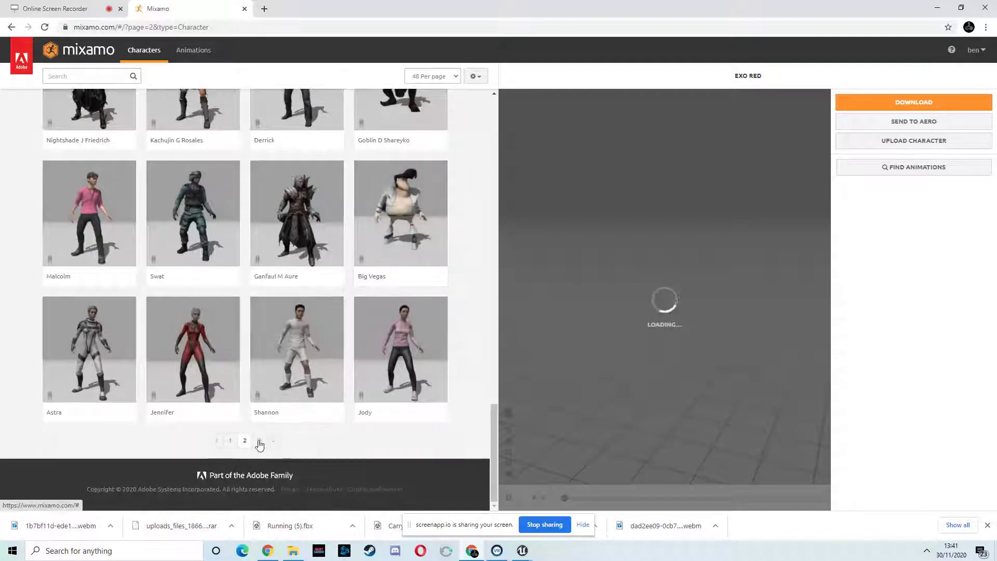
click(258, 443)
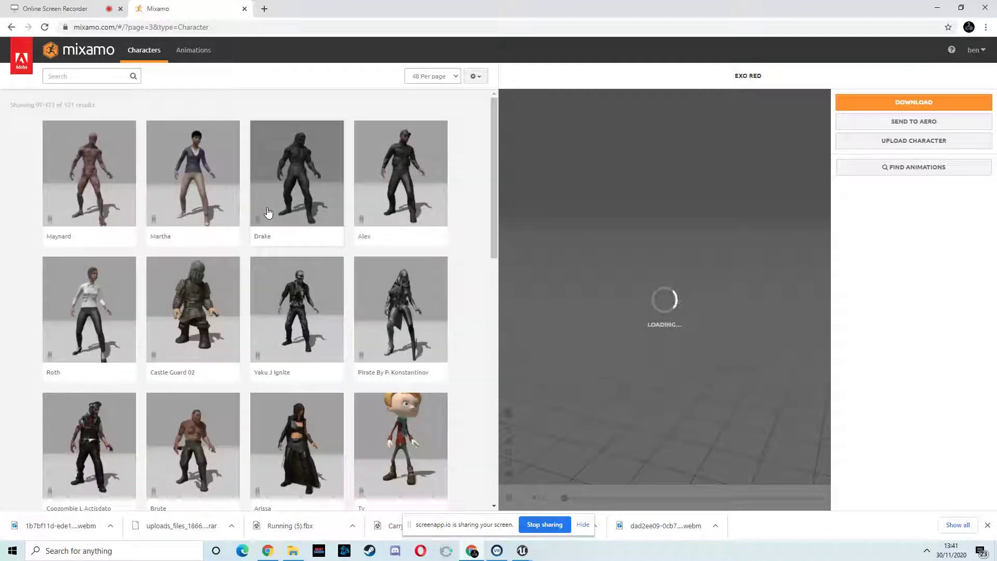
Return to the first character page and switch back to Vanguard By T. Choonyung
scroll(269, 212, down, 5)
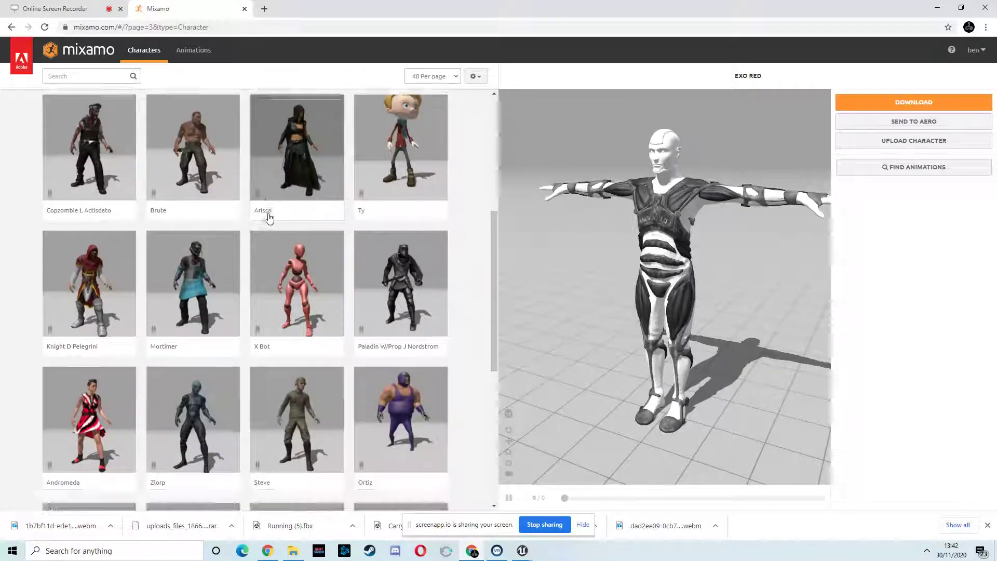
scroll(269, 217, down, 5)
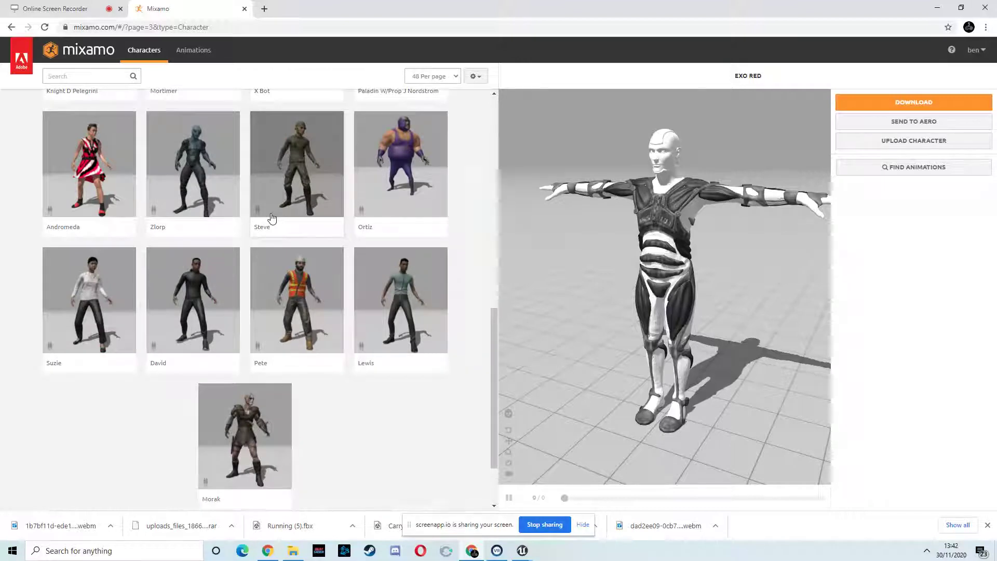
scroll(272, 217, up, 6)
scroll(305, 274, down, 10)
click(237, 442)
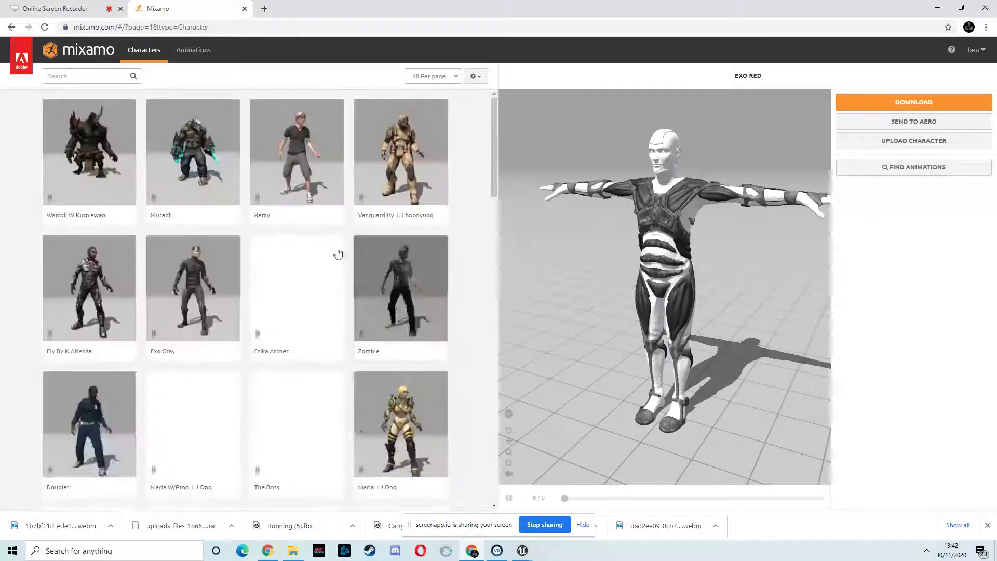
click(405, 165)
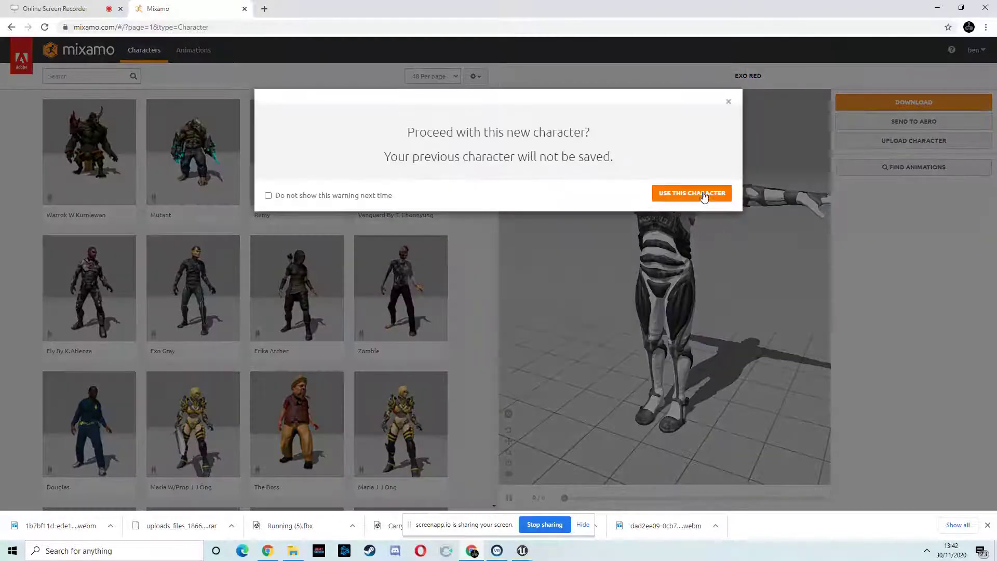
click(692, 196)
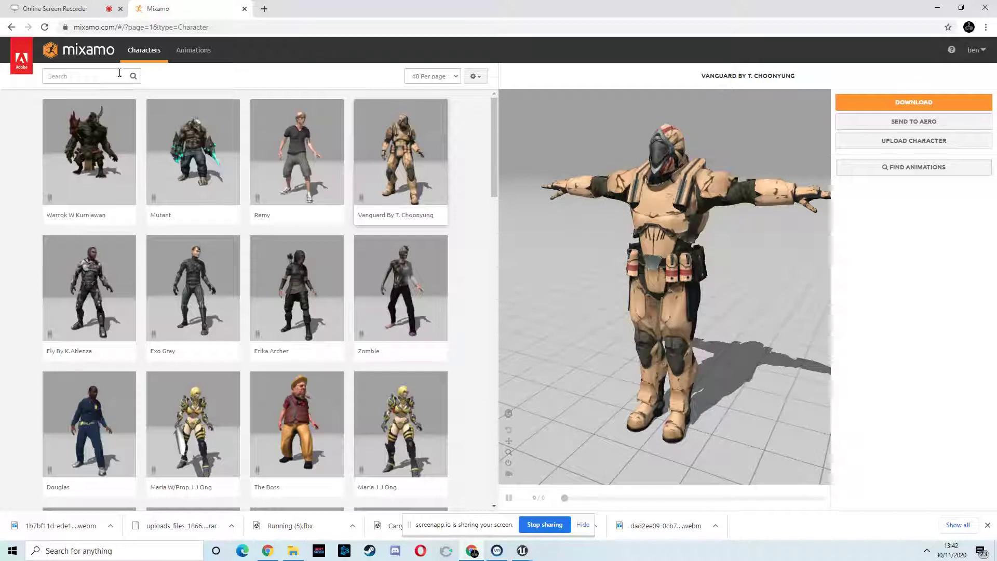
Search the animations for 't pose' and apply T-Pose to Vanguard
click(193, 50)
click(77, 76)
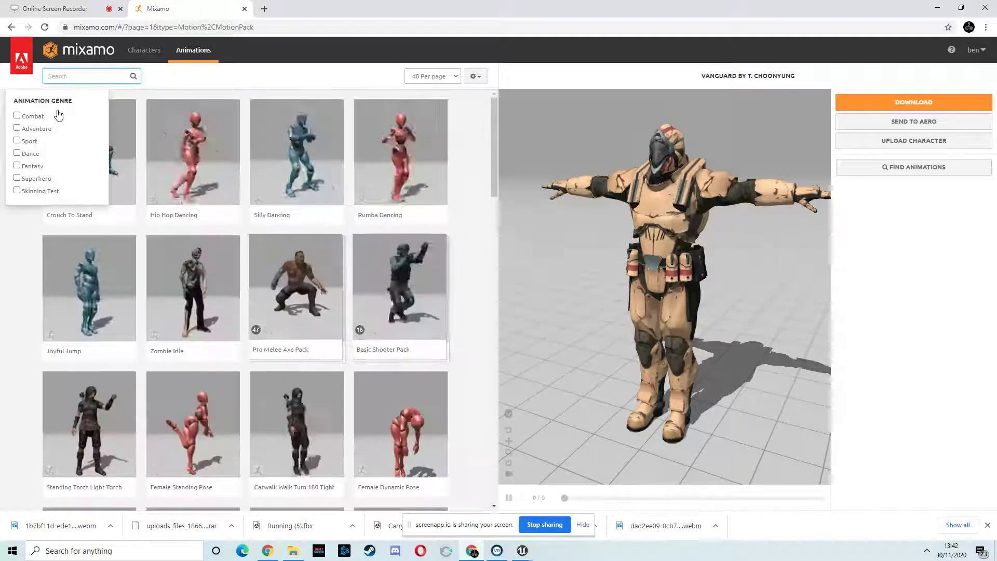
text(t pose)
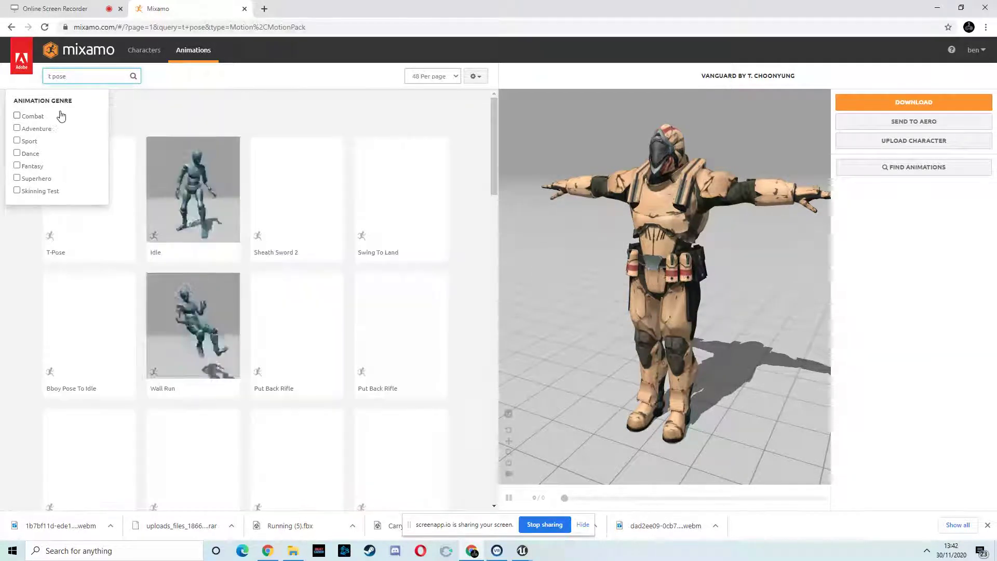
click(98, 175)
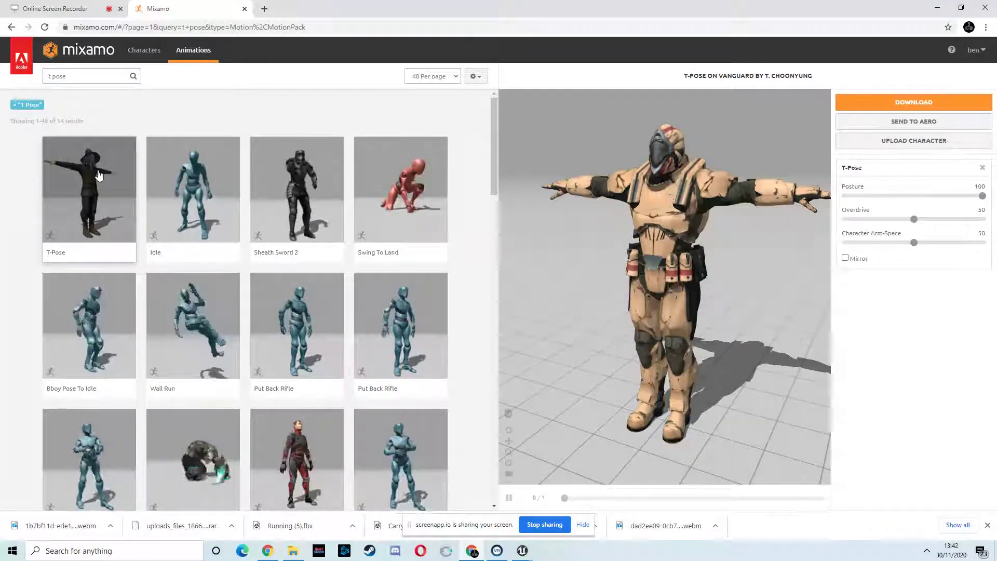
Download the T-Pose as an FBX with skin
click(900, 104)
click(660, 146)
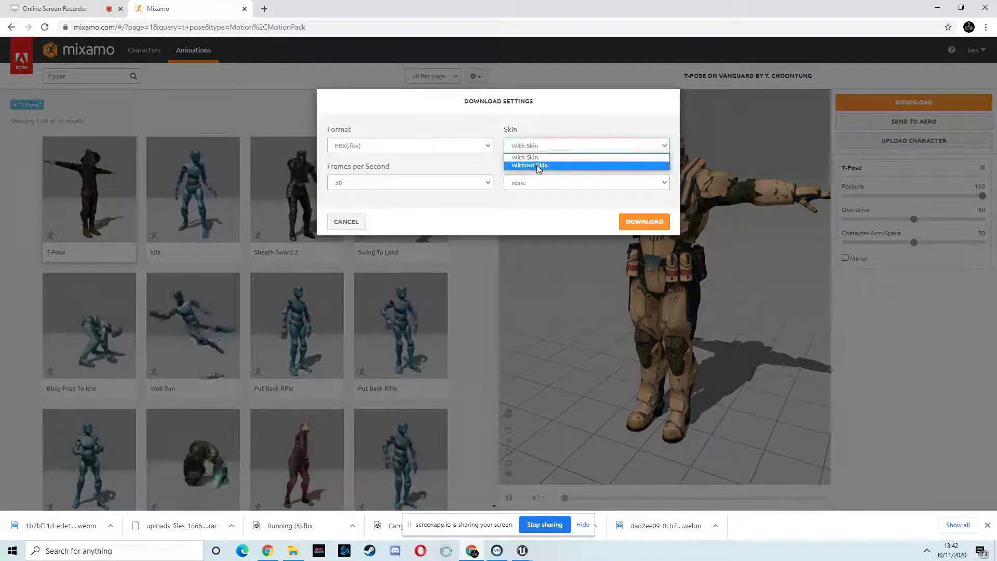
click(535, 158)
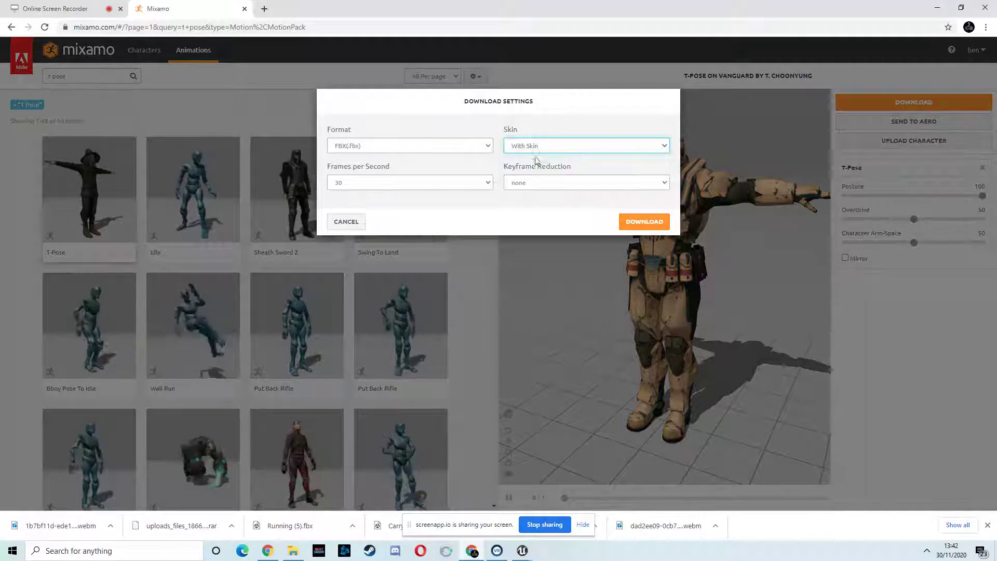
click(654, 224)
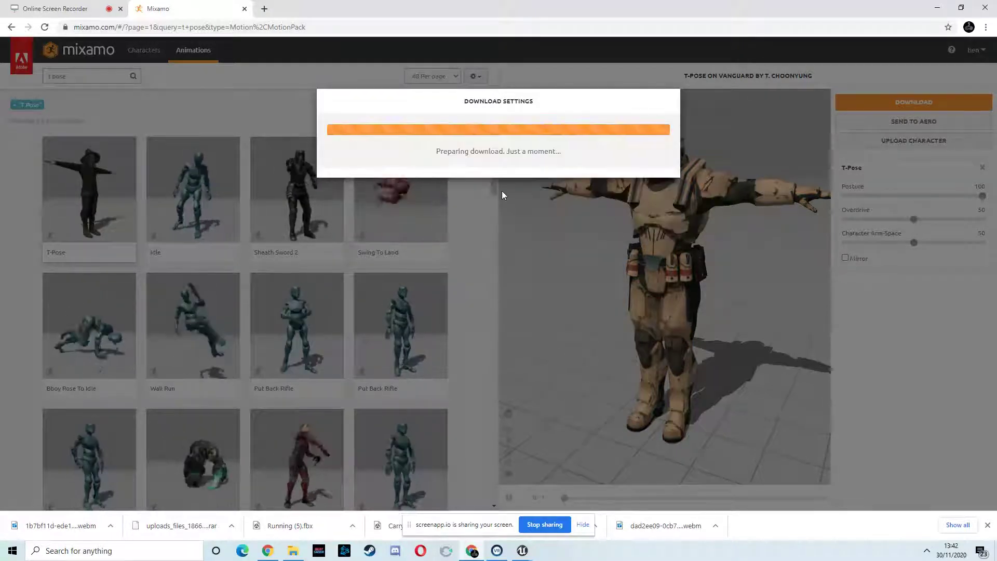
click(988, 526)
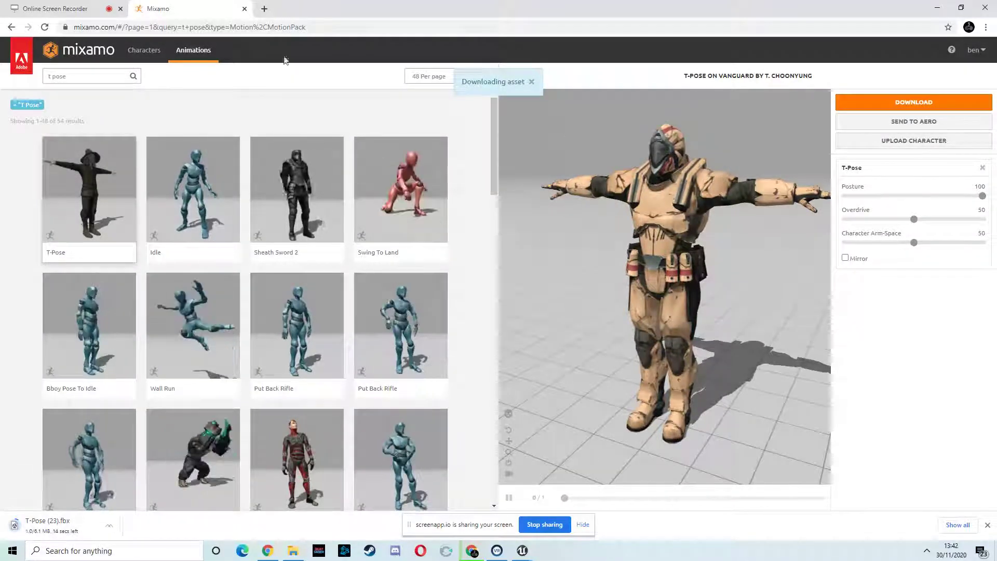
Search the animations for 'idle' and apply an Idle animation to Vanguard
triple_click(74, 80)
key(BackSpace)
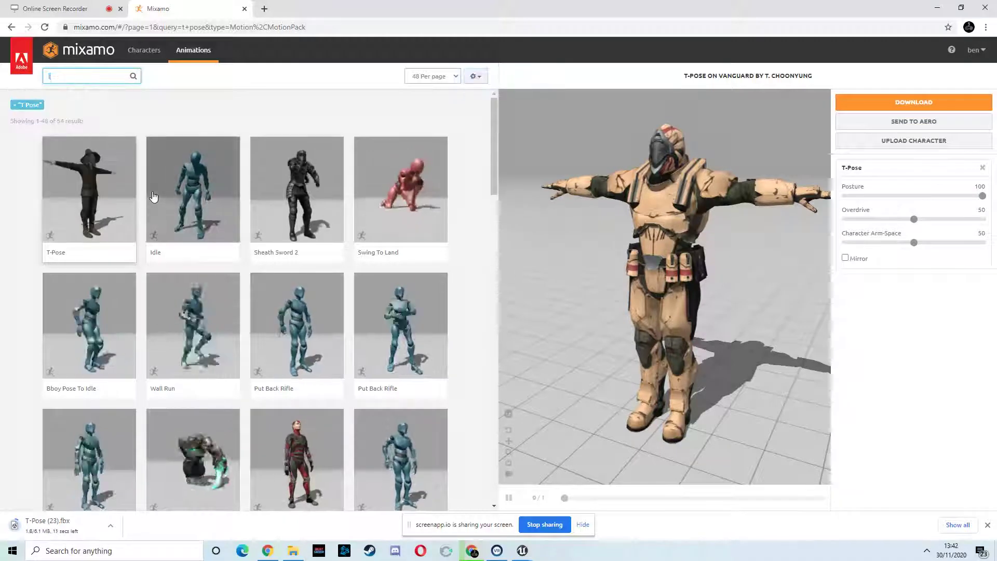
key(Return)
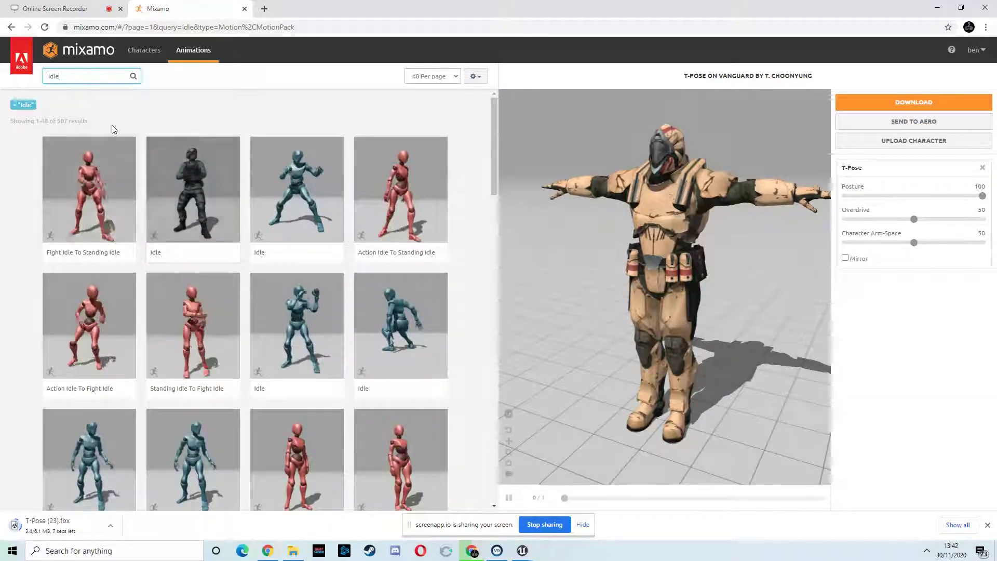
scroll(500, 140, down, 1)
drag(498, 137, 477, 239)
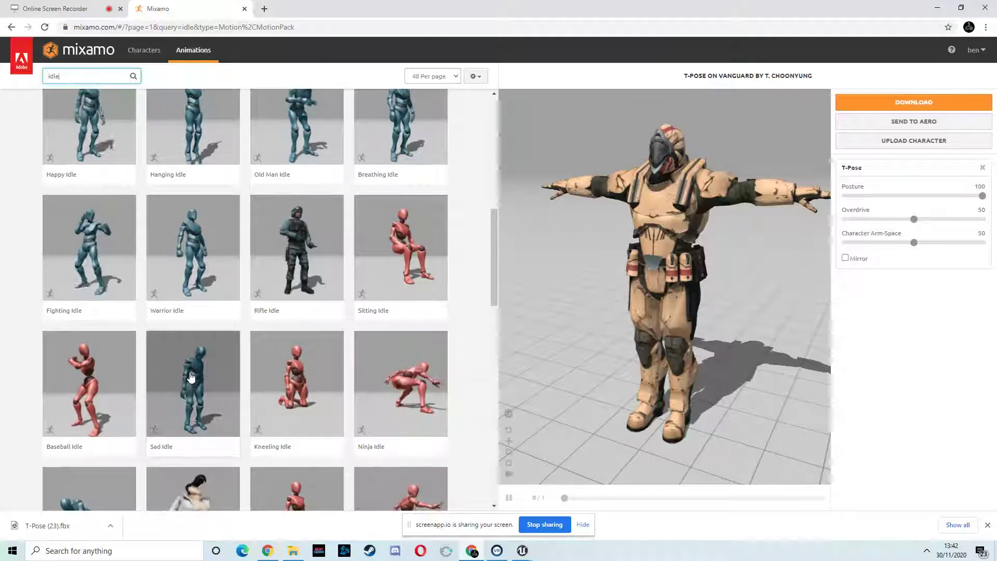
scroll(222, 358, down, 8)
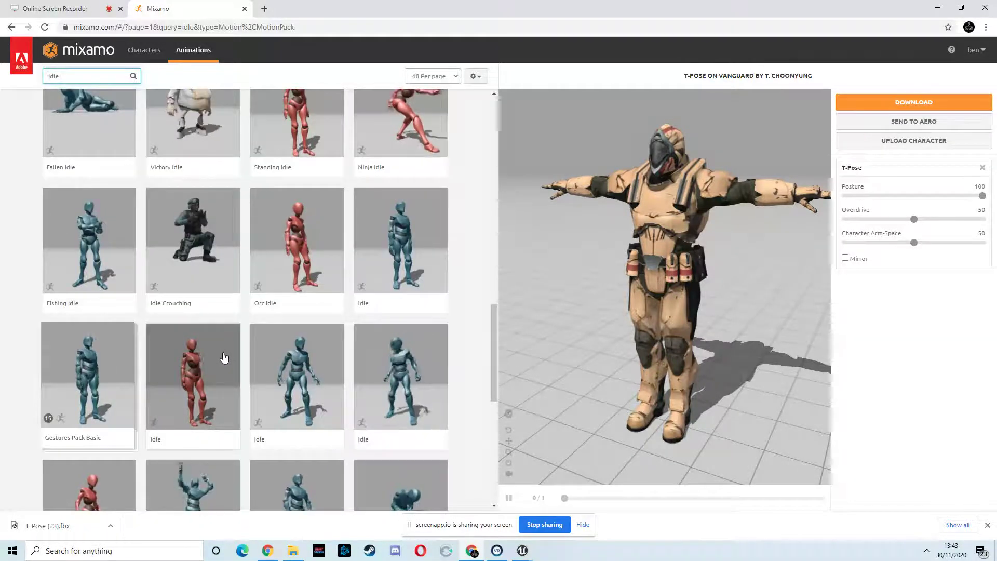
click(416, 250)
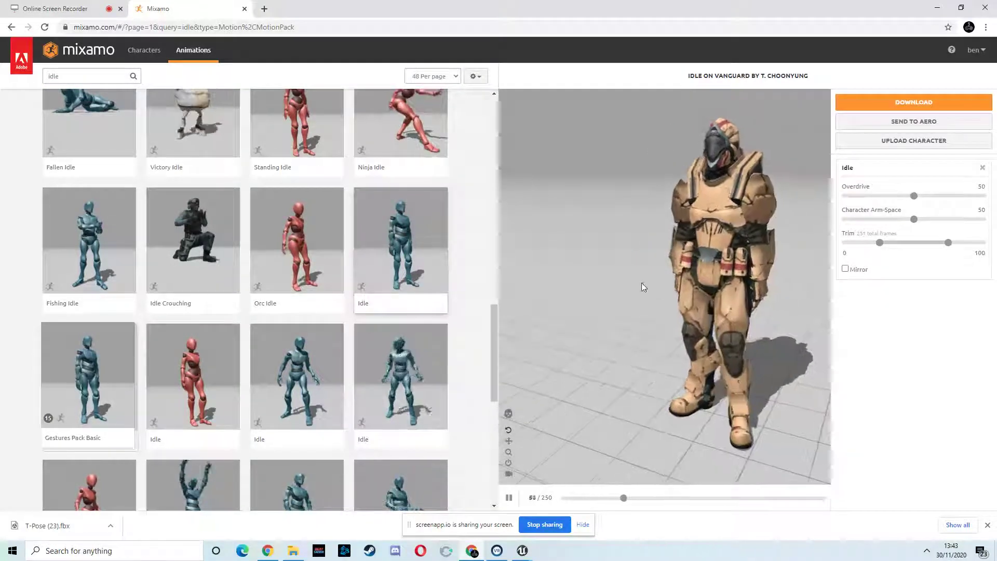
drag(643, 281, 437, 305)
click(296, 377)
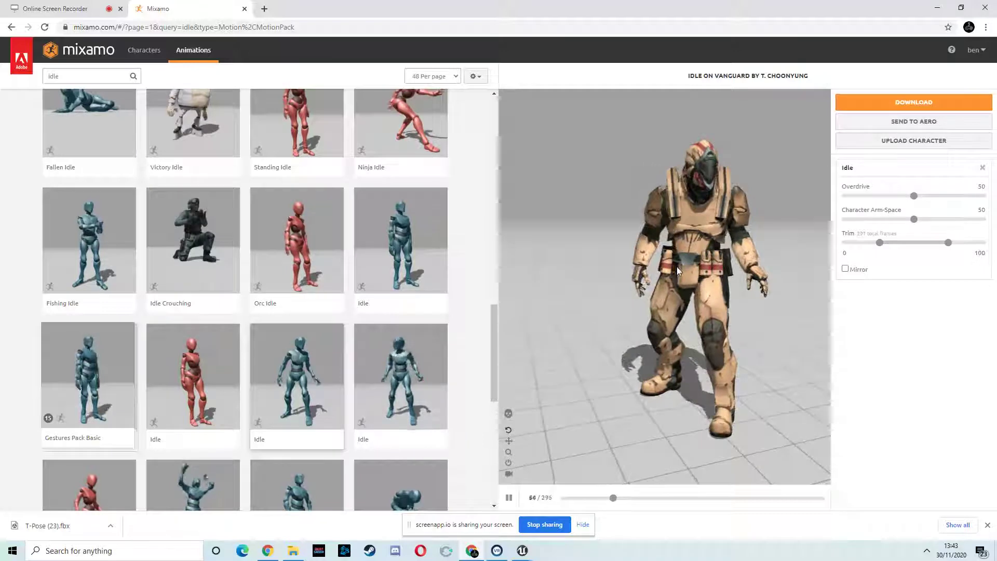
Set download skin to Without Skin, cancel without downloading, and restore Chrome to reveal Unreal
click(914, 104)
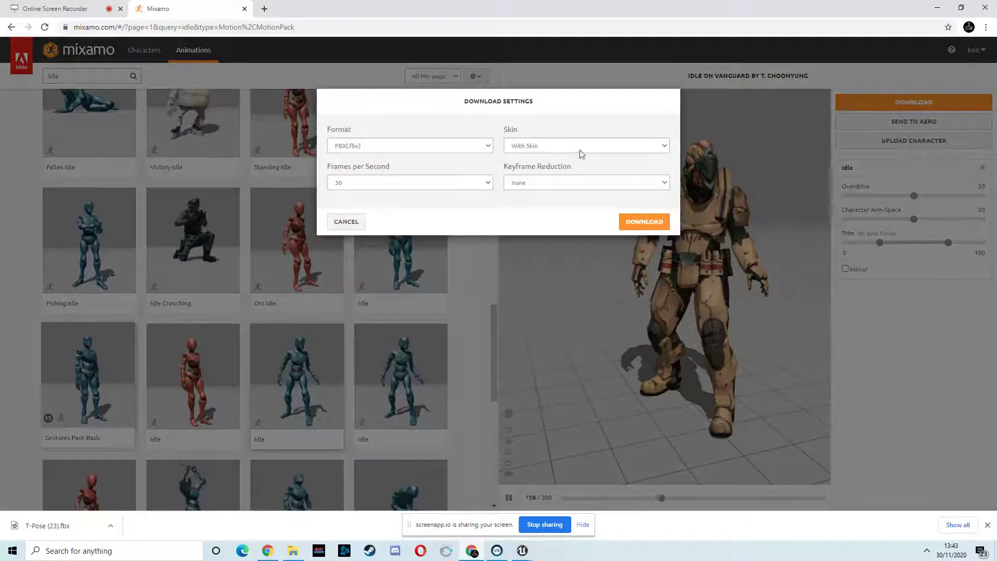
click(571, 146)
click(540, 165)
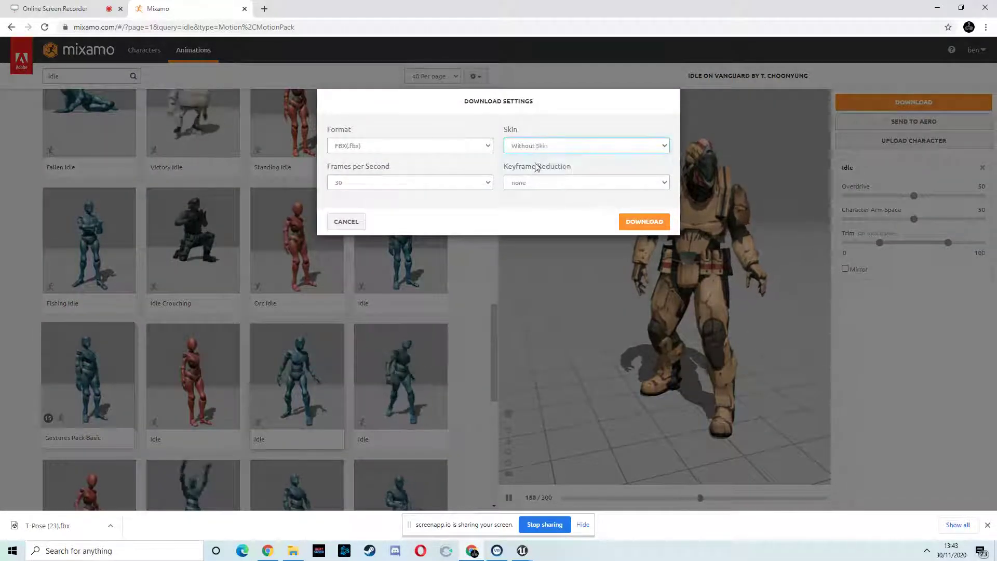
click(347, 223)
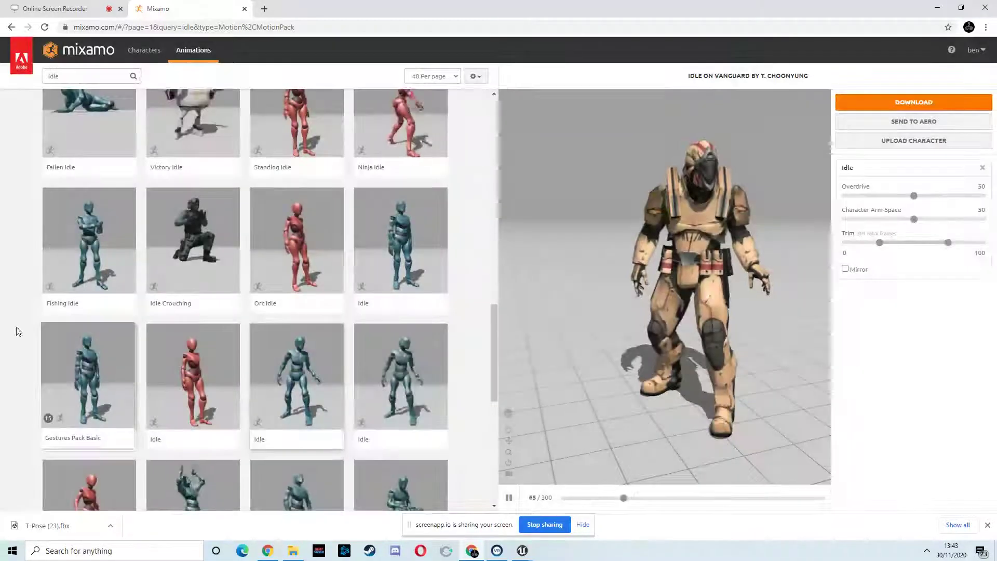
double_click(664, 4)
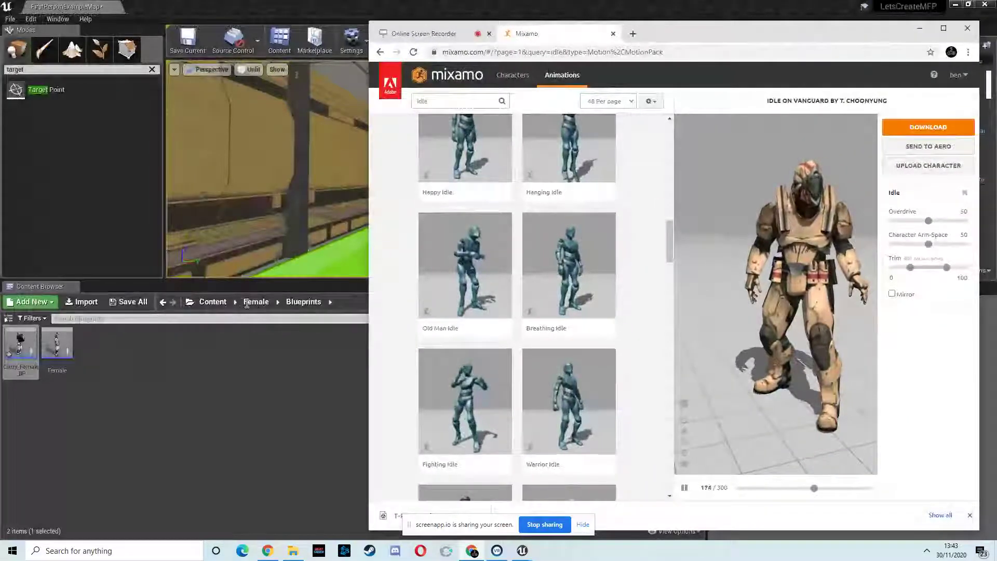
Create a folder named Male under Content and open it
click(213, 301)
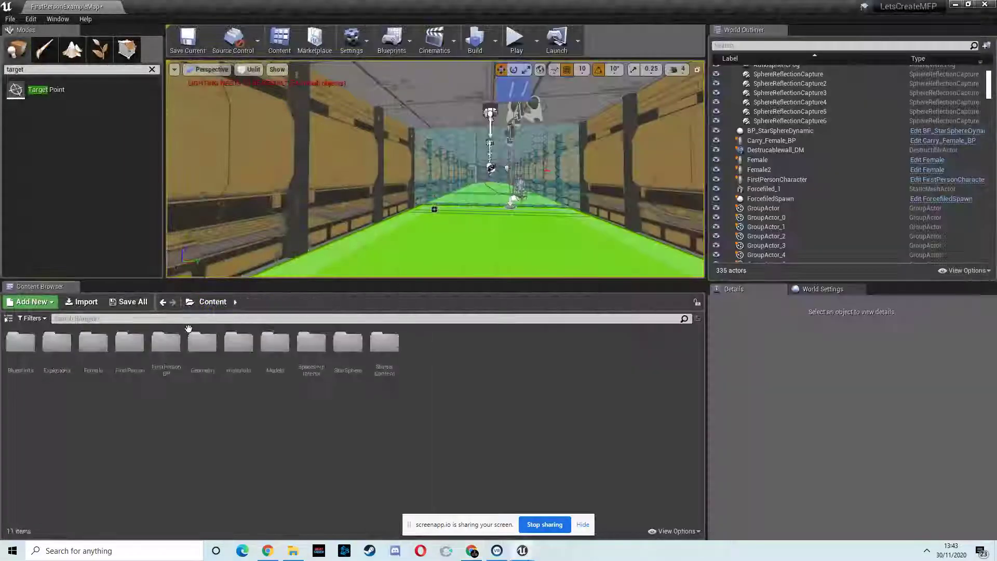
right_click(422, 354)
click(480, 194)
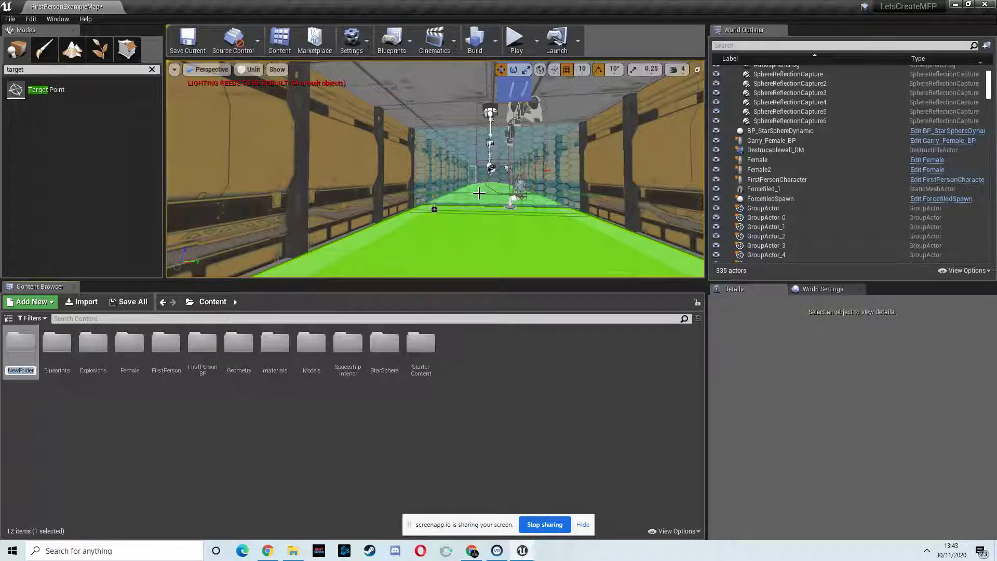
key(Return)
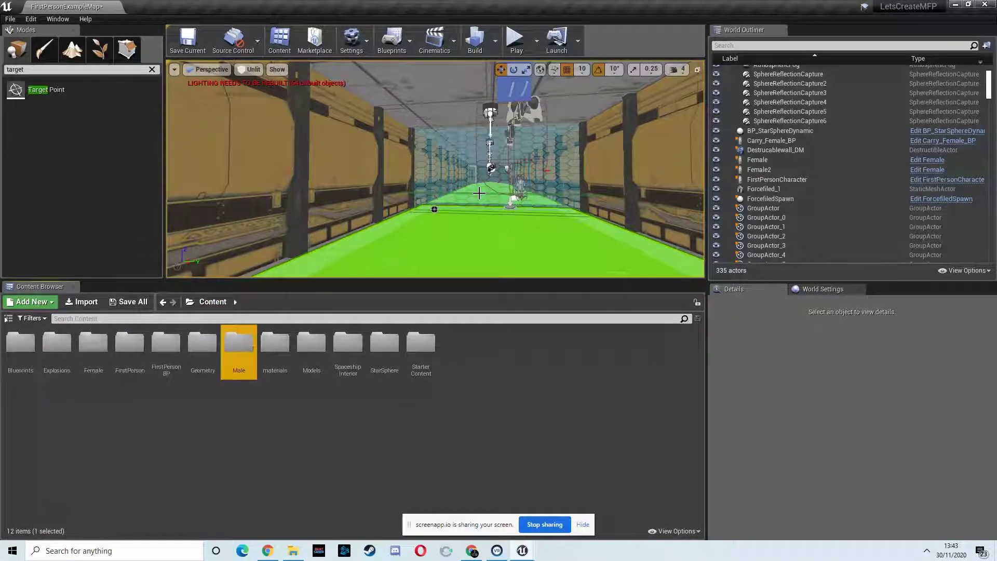
double_click(236, 354)
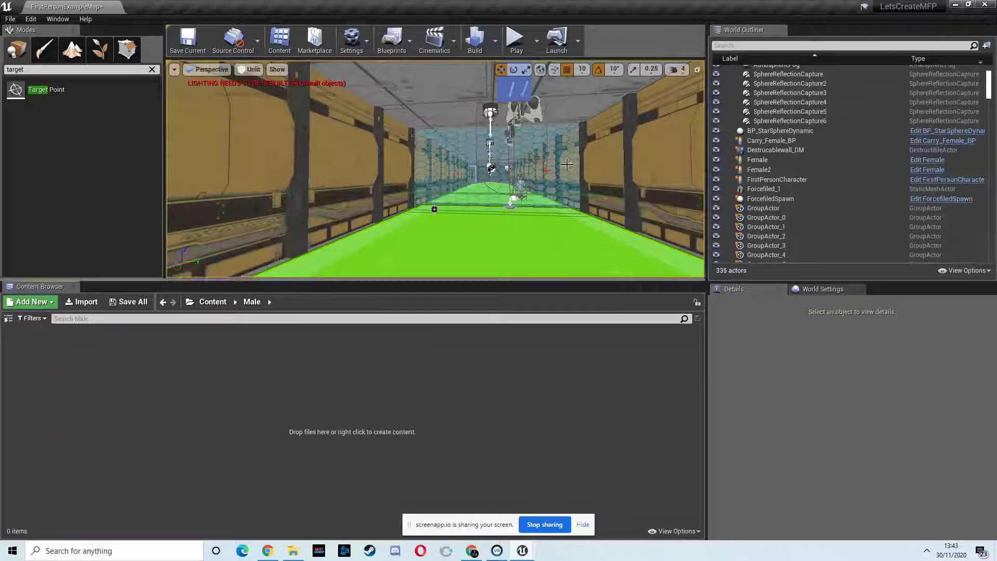
Import T-Pose (23).fbx from Chrome's download bar into Male with Import All
click(474, 551)
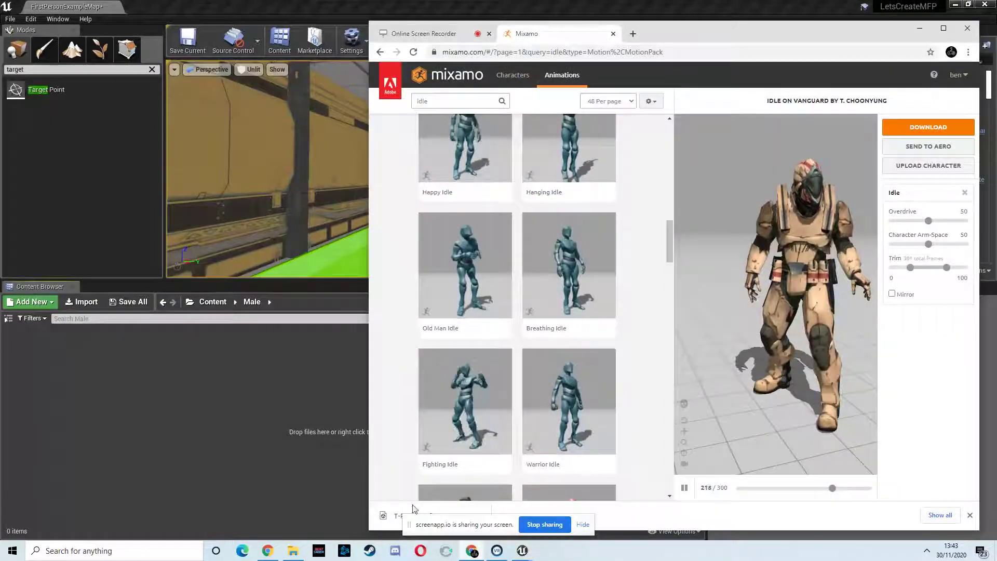
drag(410, 516, 156, 384)
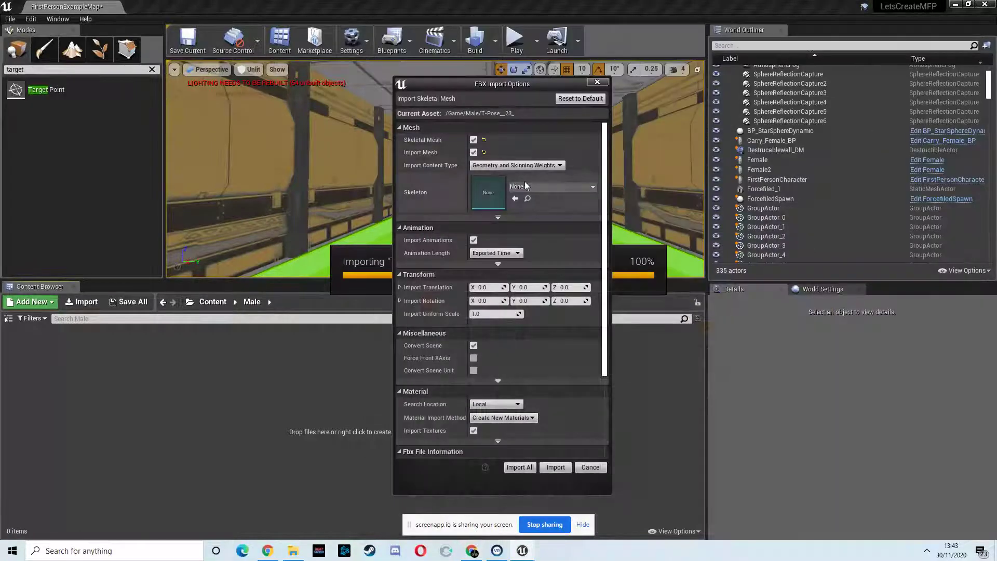
click(520, 467)
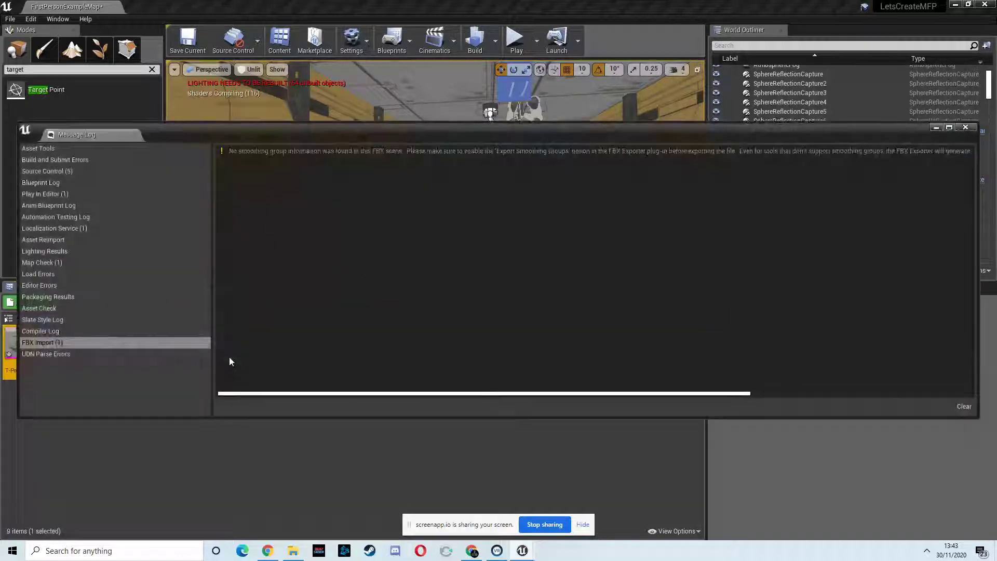
click(965, 127)
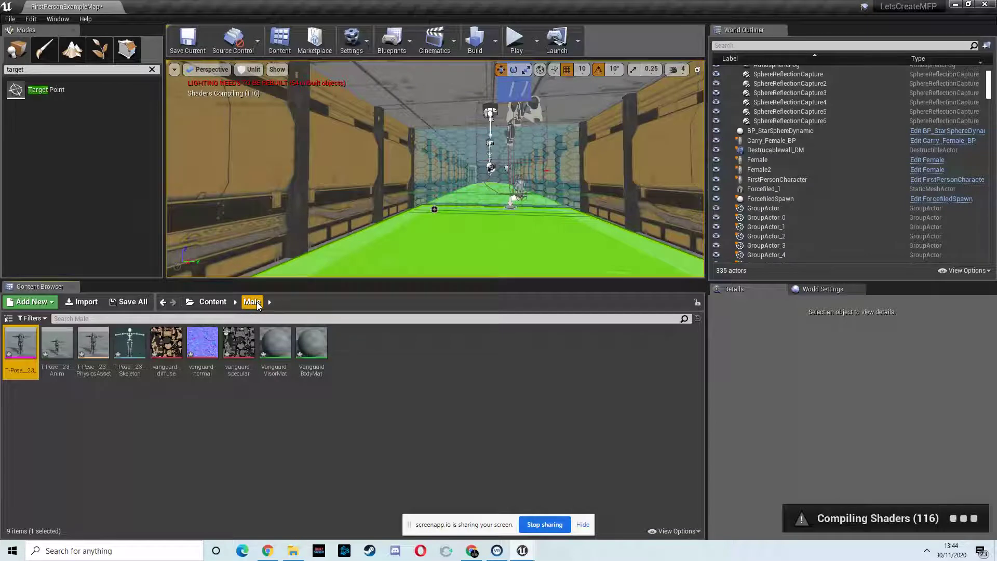
Create Mesh and Animations folders inside Male
right_click(344, 357)
click(367, 191)
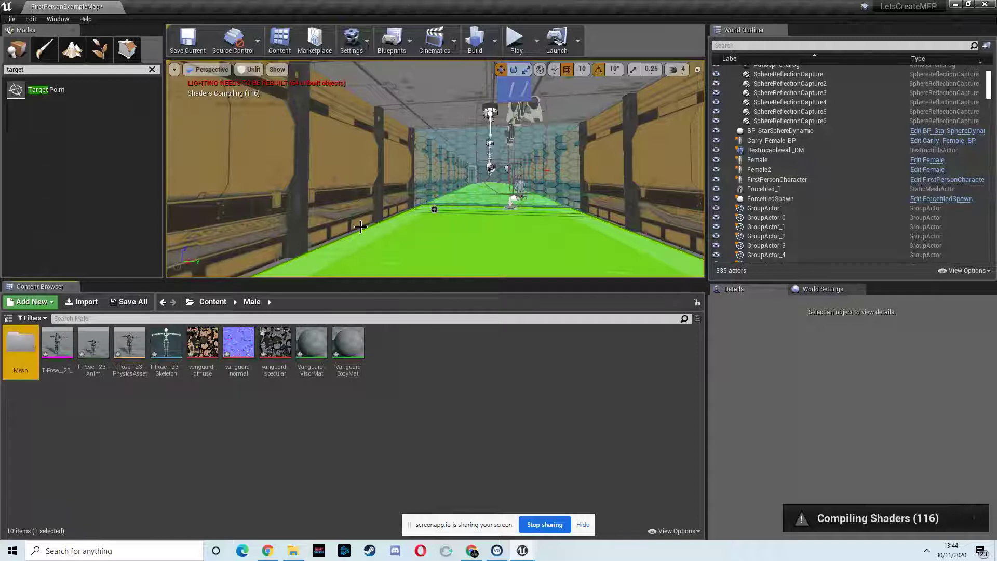
right_click(398, 357)
click(415, 194)
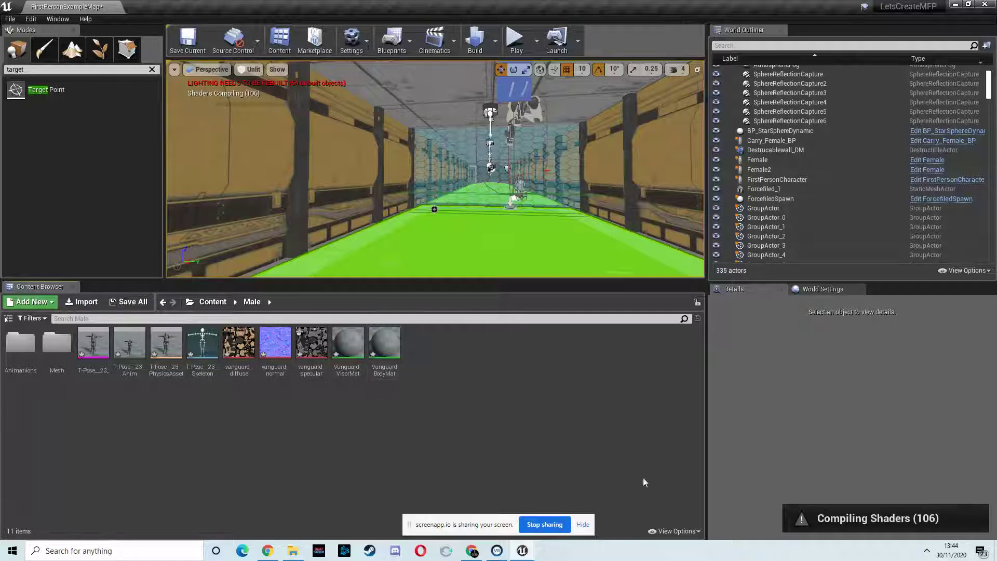
Move the nine imported assets into Mesh, then bring Mixamo back full screen
shift+click(384, 343)
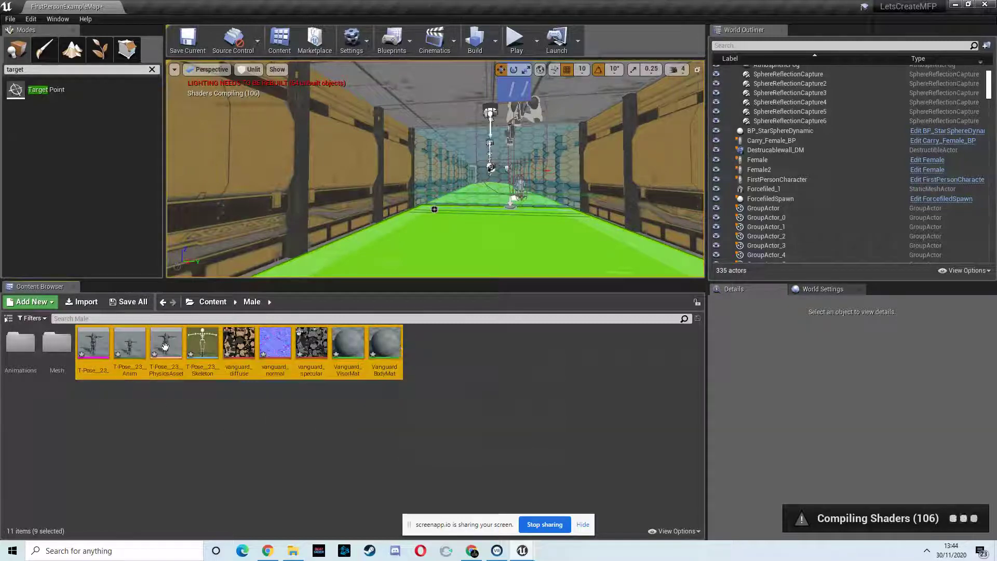
drag(164, 345, 59, 344)
click(89, 352)
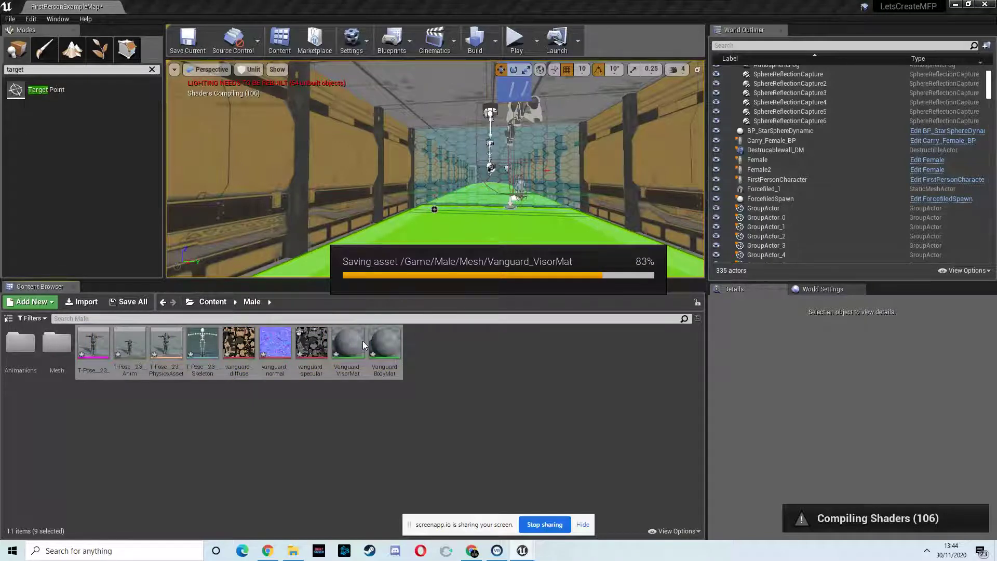
click(472, 550)
click(947, 27)
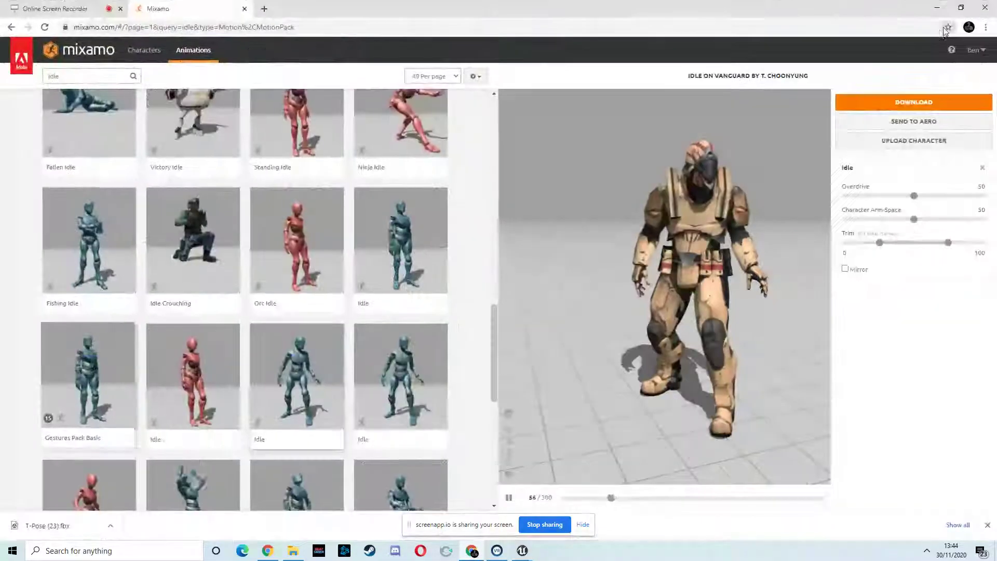
Download the Idle FBX, then find 'run' and download an in-place Running animation for Vanguard
click(907, 105)
click(644, 222)
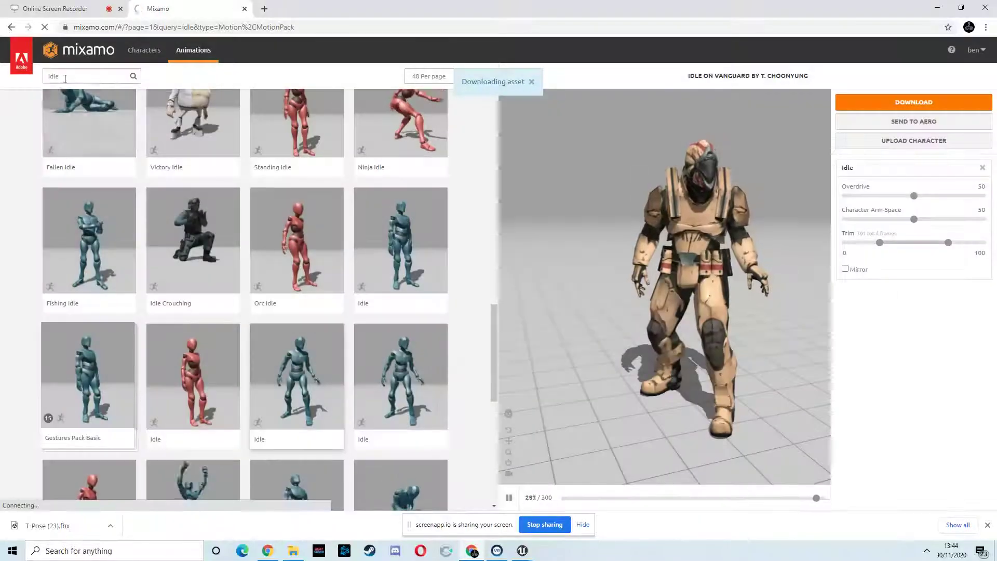
double_click(52, 76)
text(run)
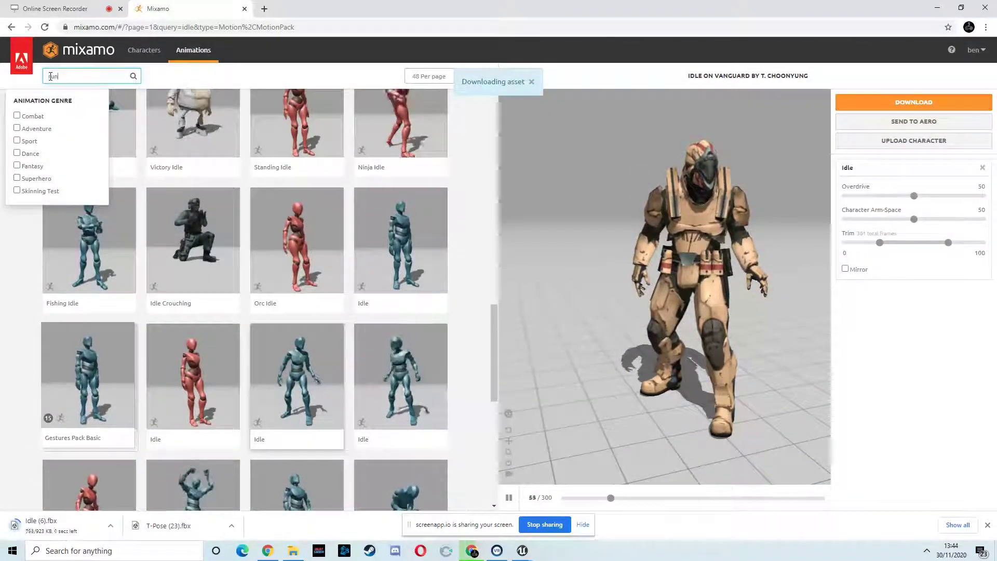
key(Return)
click(206, 115)
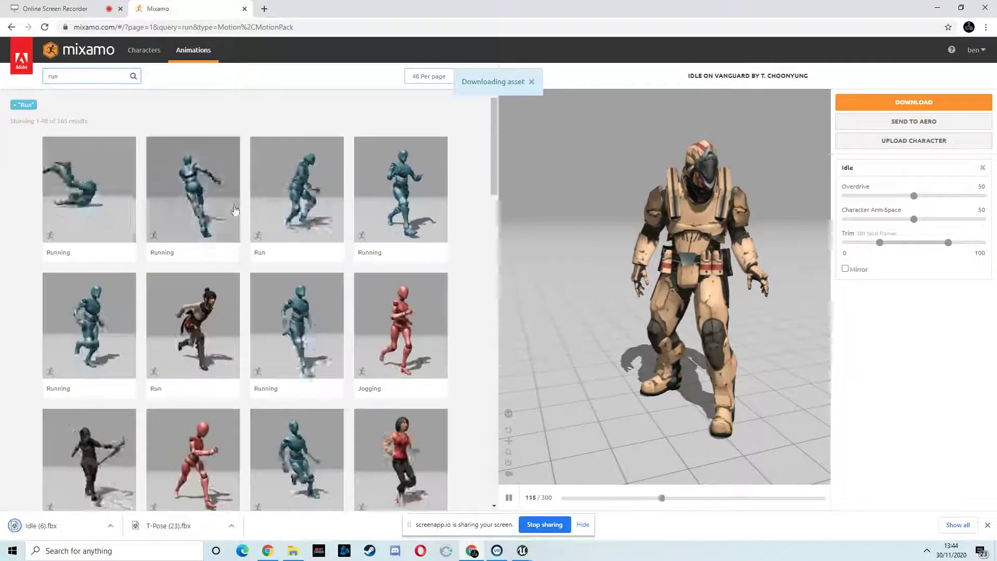
click(291, 316)
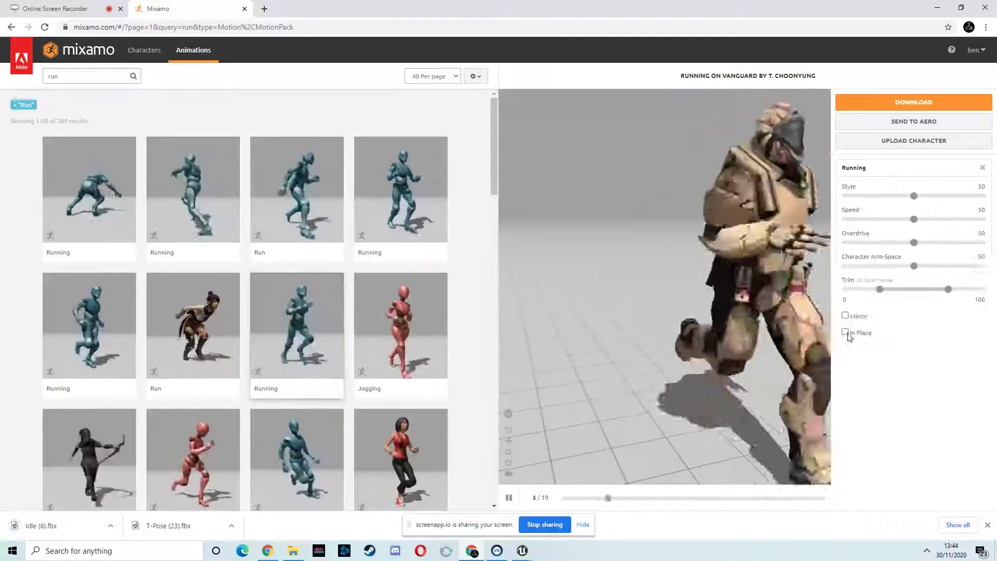
click(846, 333)
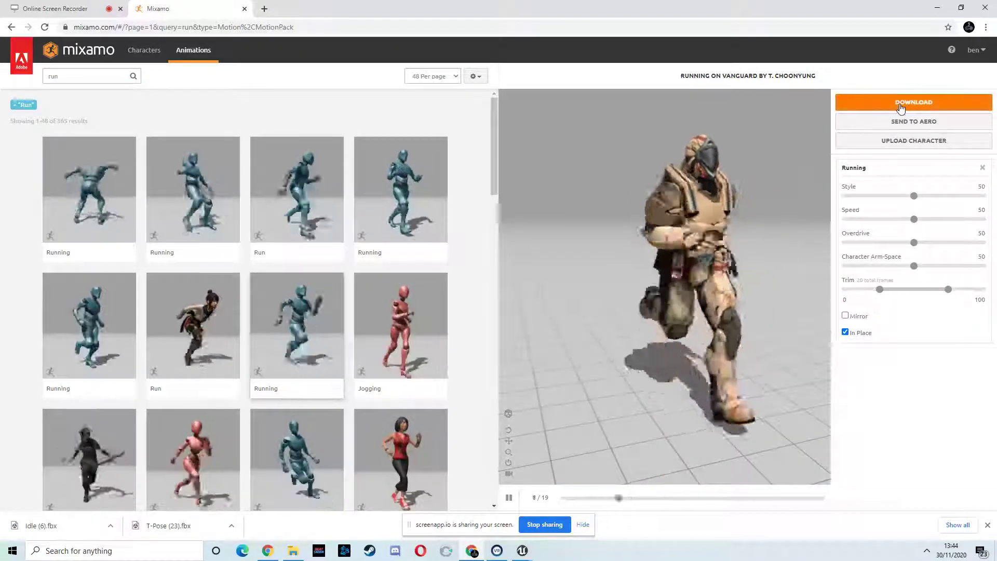
click(901, 107)
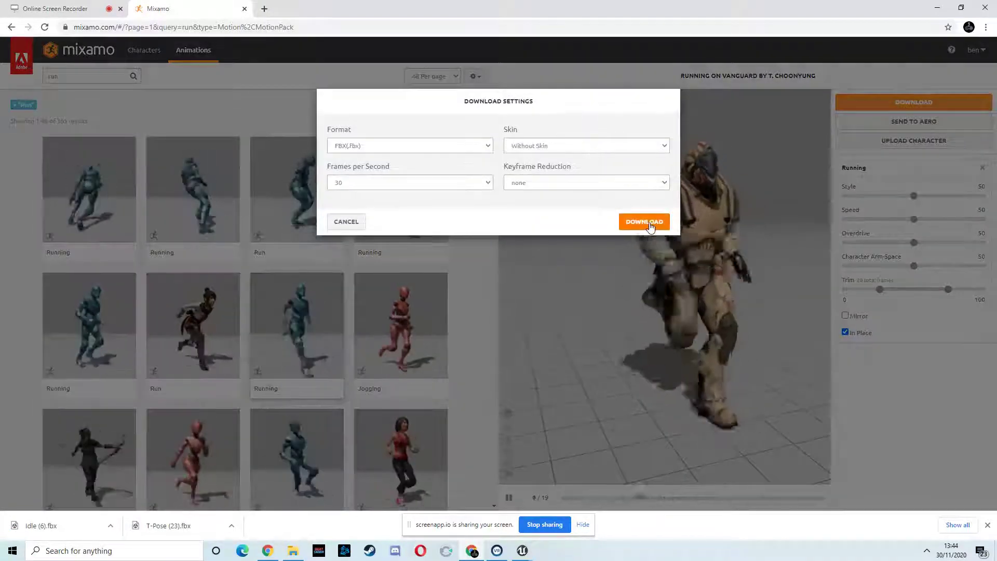
click(649, 225)
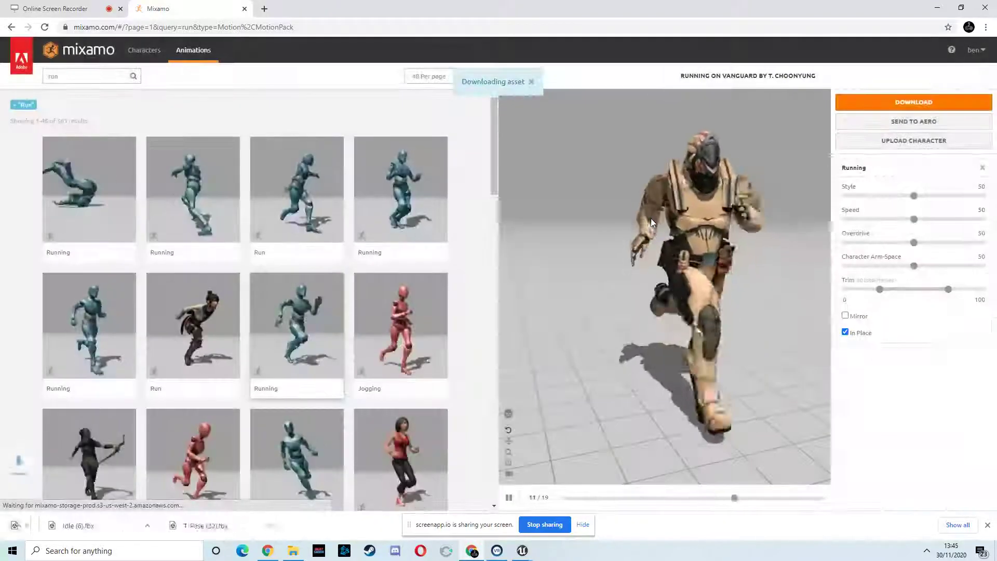
Search Mixamo for 'terrified' and preview the Terrified animation on Vanguard
scroll(316, 290, down, 3)
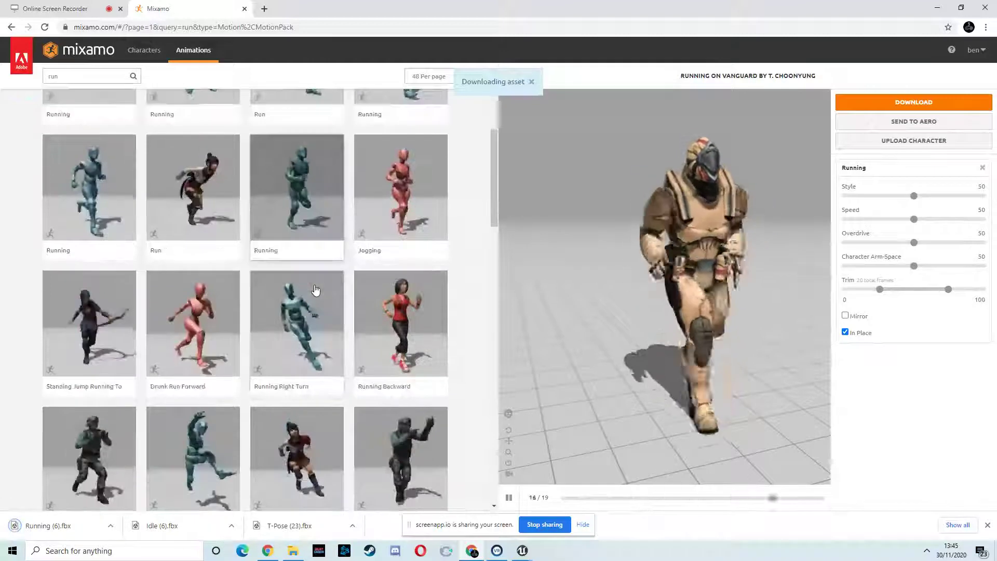
scroll(316, 290, up, 3)
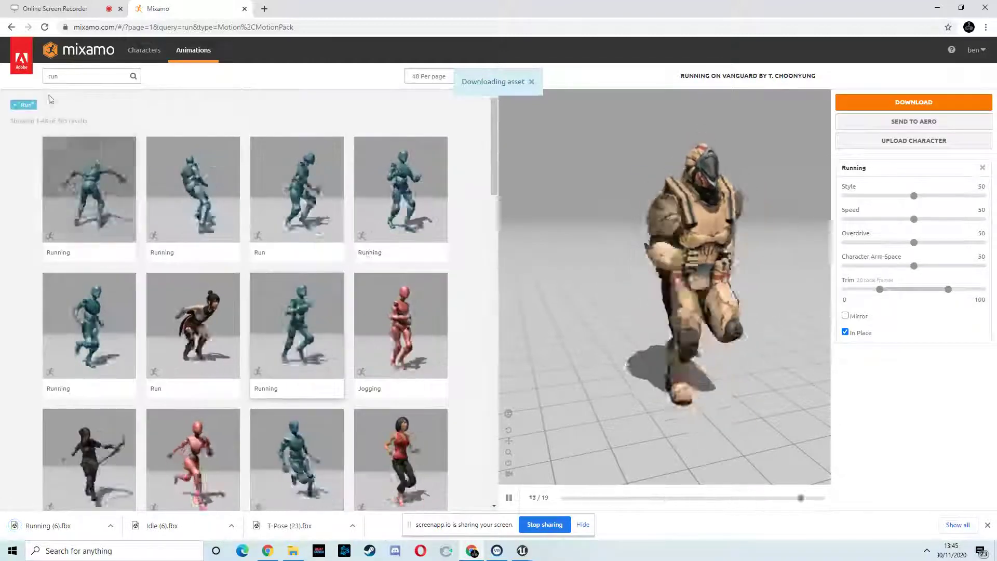
double_click(61, 77)
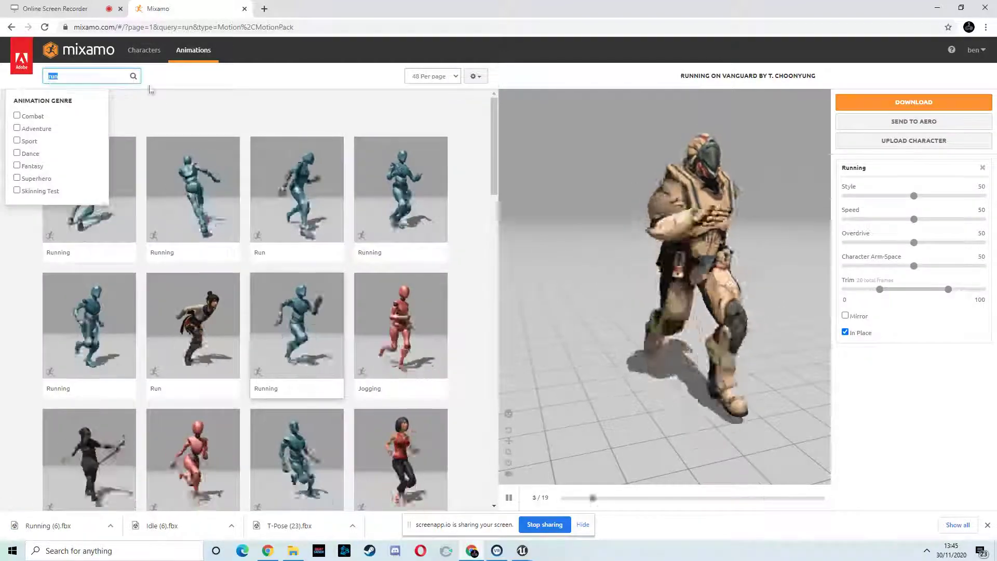
text(t)
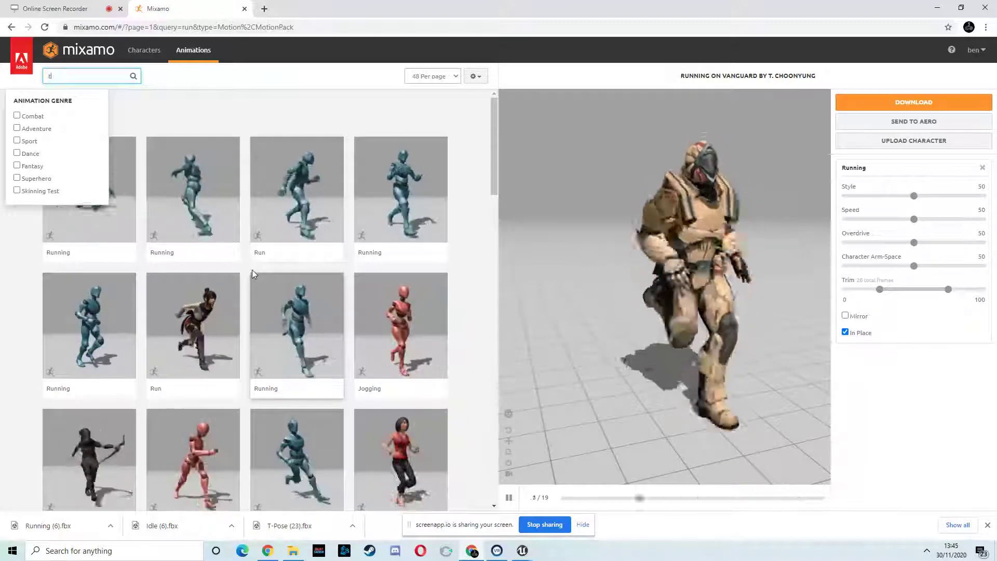
text(errifi)
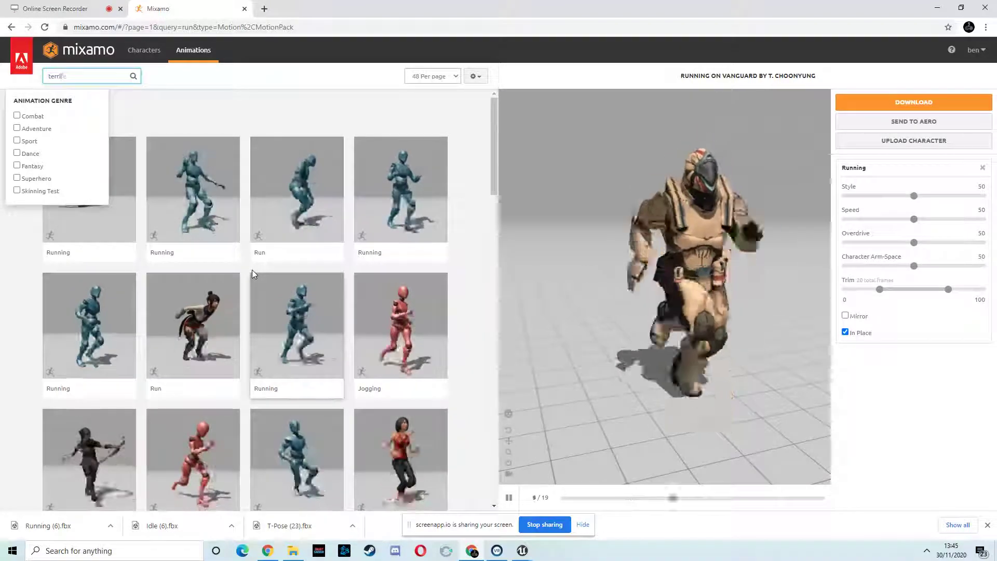
text(ed)
key(Return)
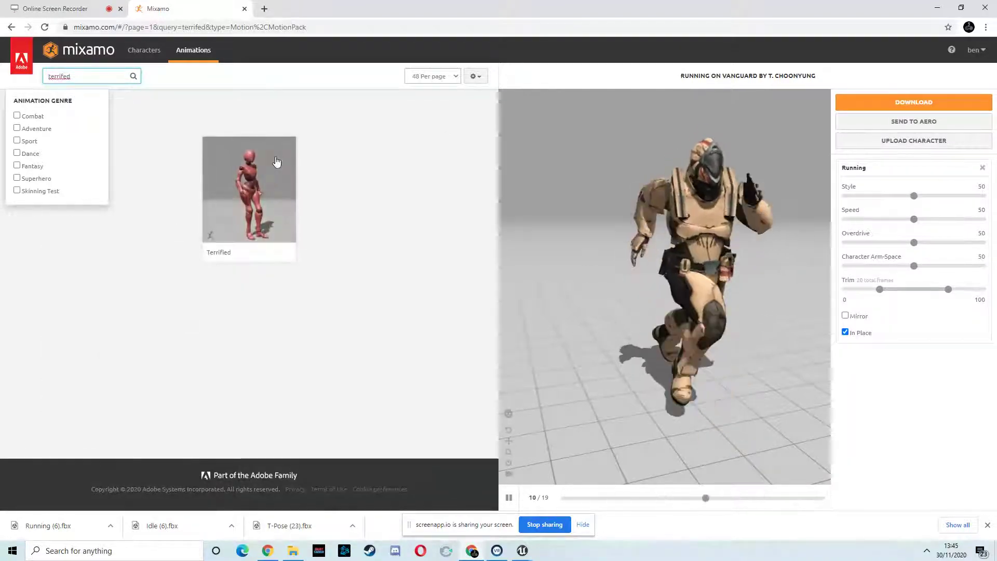
click(277, 163)
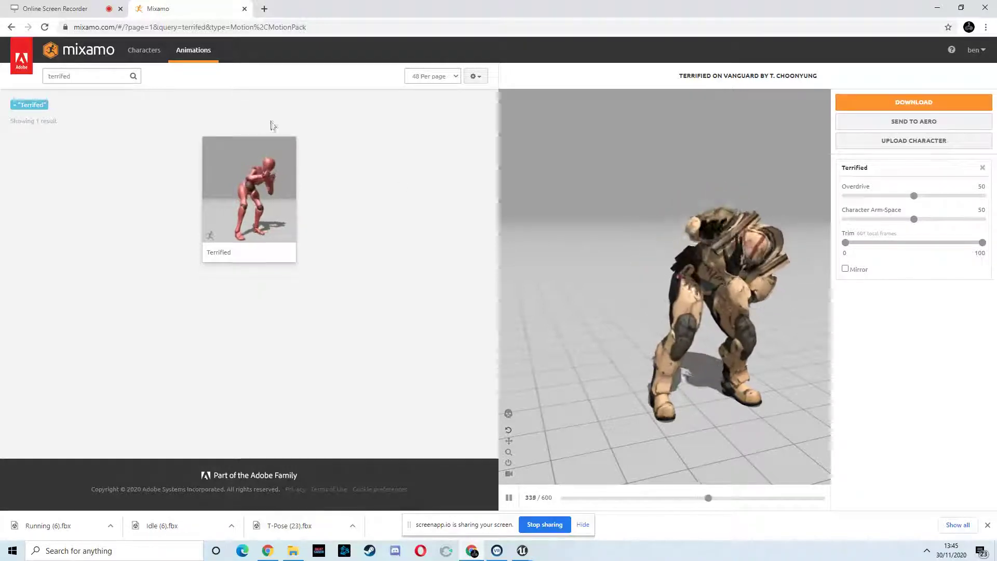
click(61, 76)
double_click(58, 76)
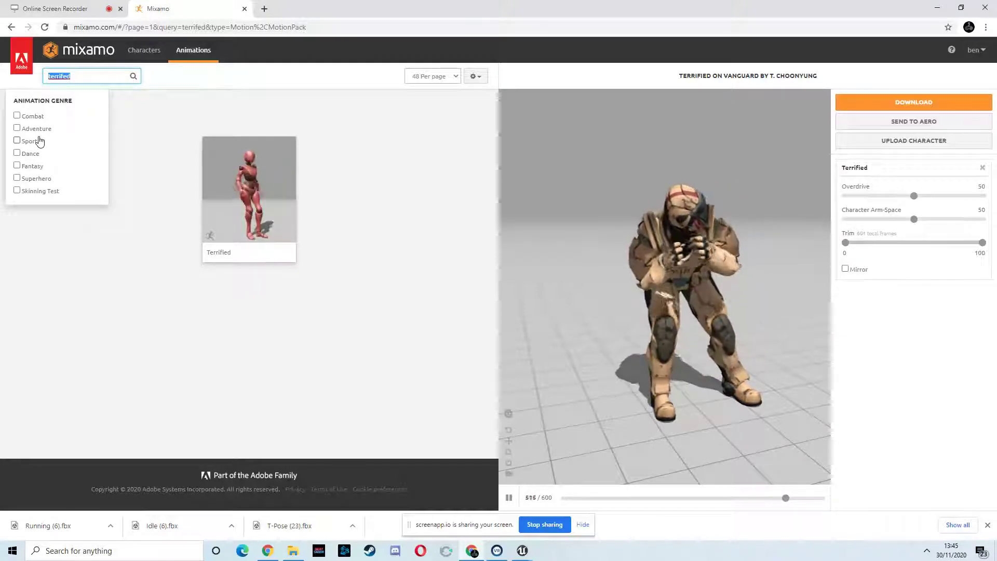
Search for rifle idle animations and preview the first Rifle Idle result
text(idle gun)
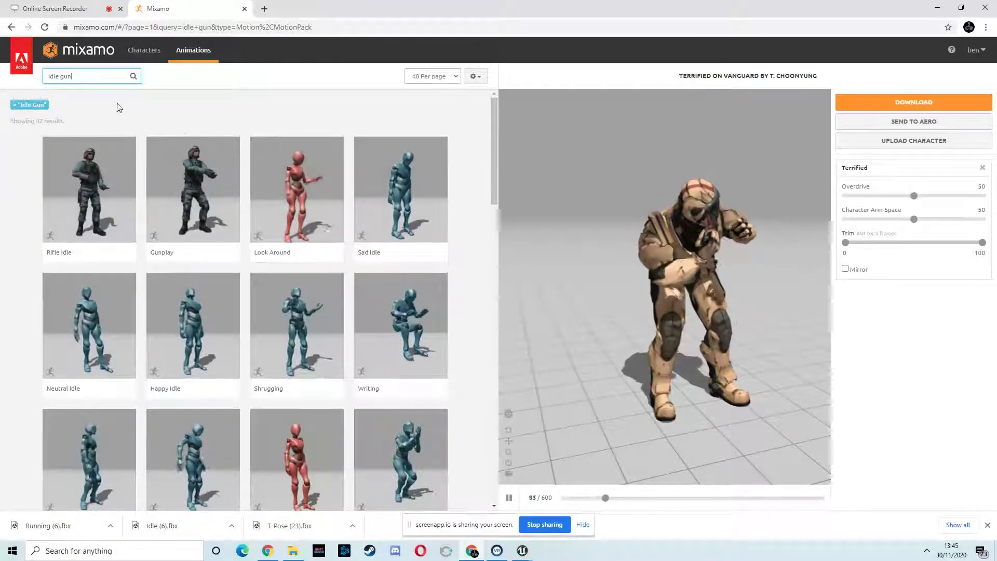
scroll(347, 175, down, 10)
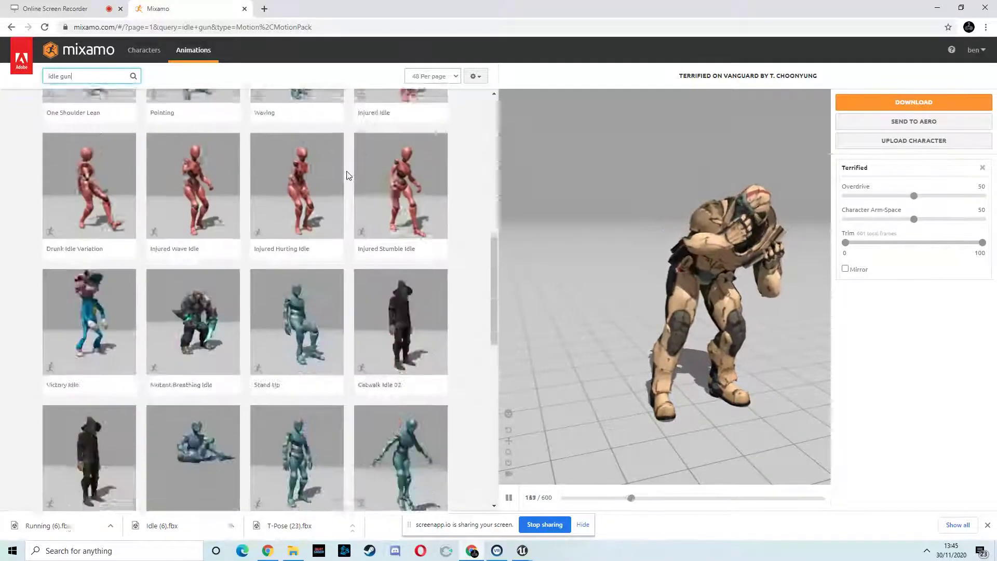
scroll(347, 175, down, 3)
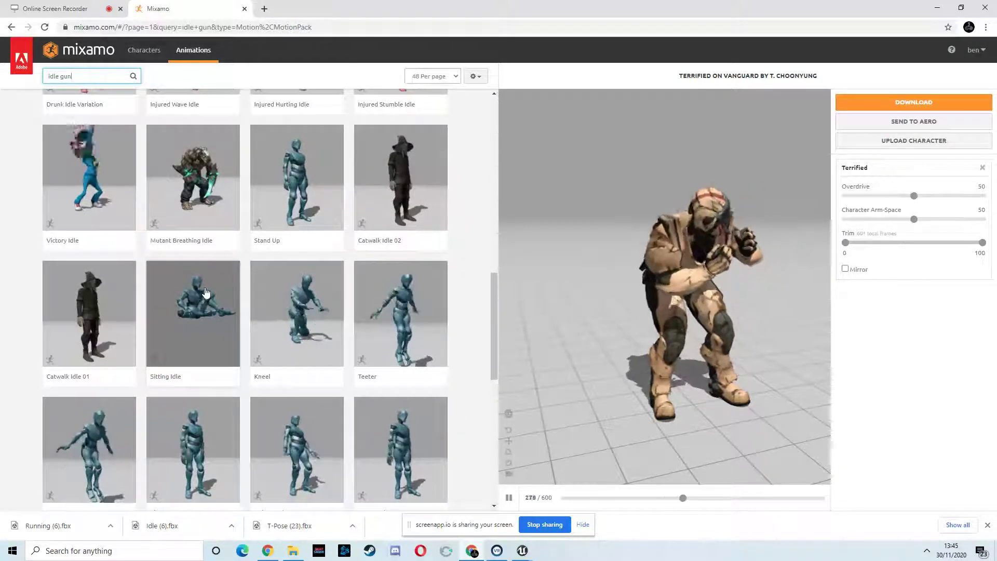
scroll(206, 292, down, 5)
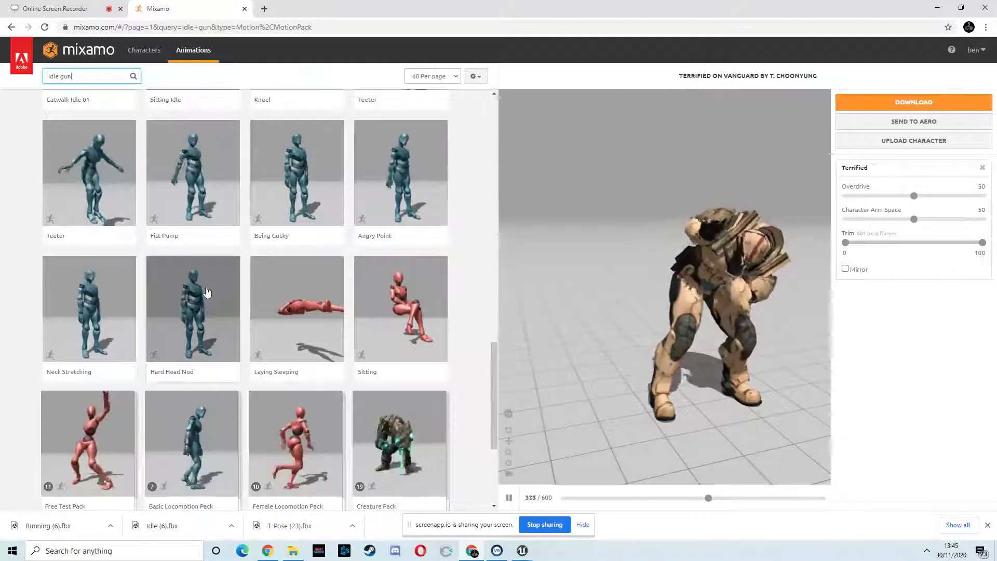
key(Return)
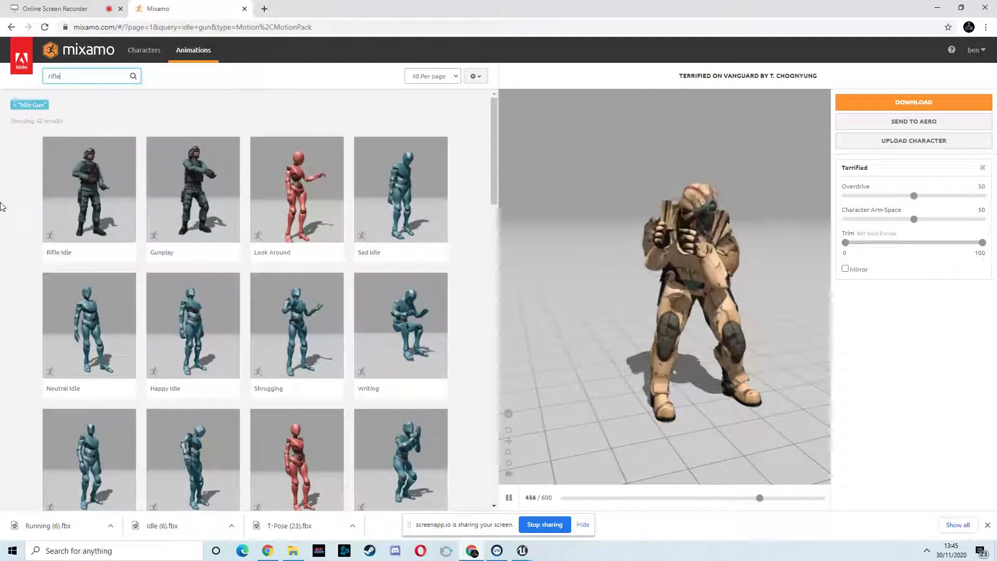
key(Return)
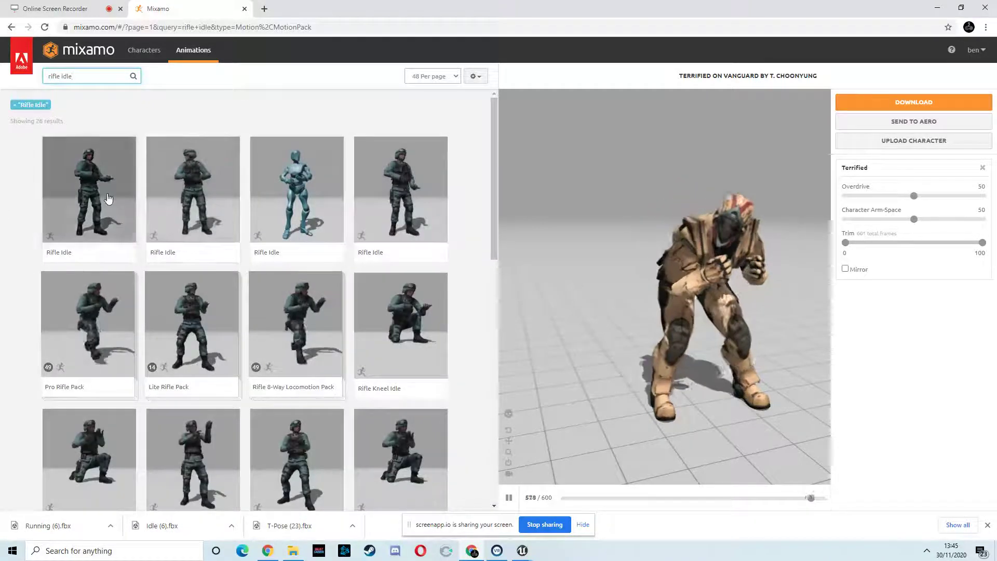
click(108, 199)
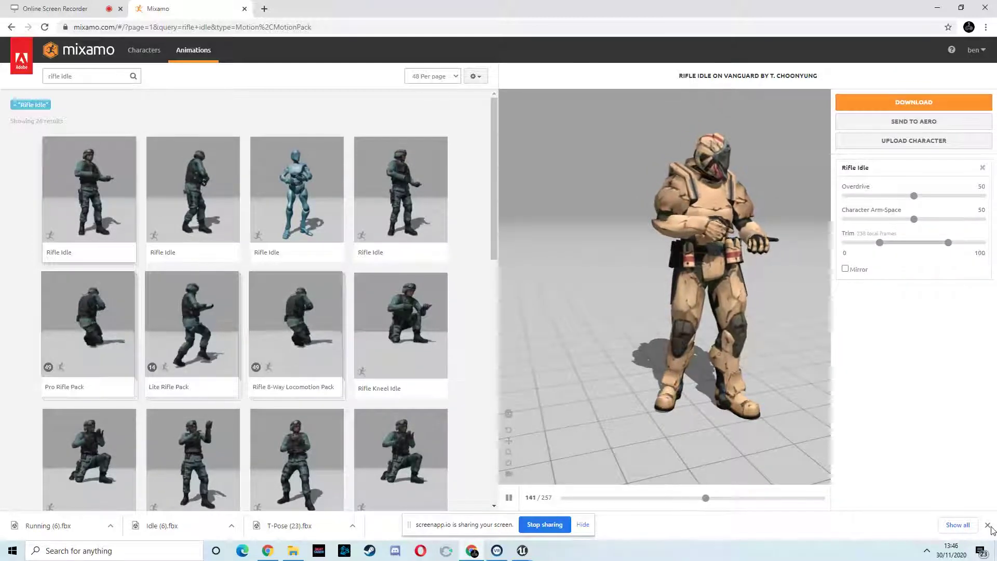
Download Rifle Idle as FBX without skin
click(987, 525)
click(891, 107)
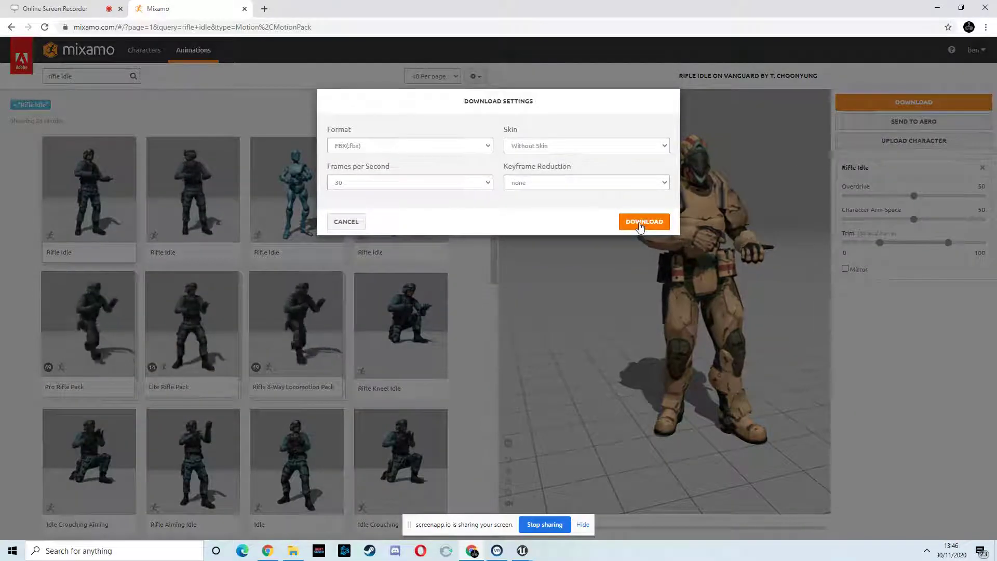
click(641, 223)
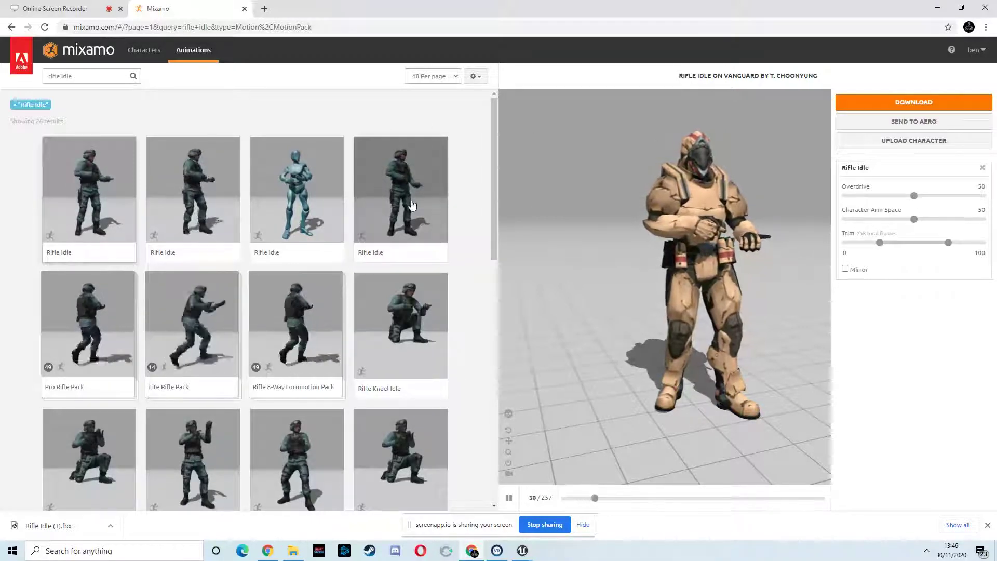
Switch the search to 'rifle run', tick In Place on Rifle Run, and download it
click(84, 77)
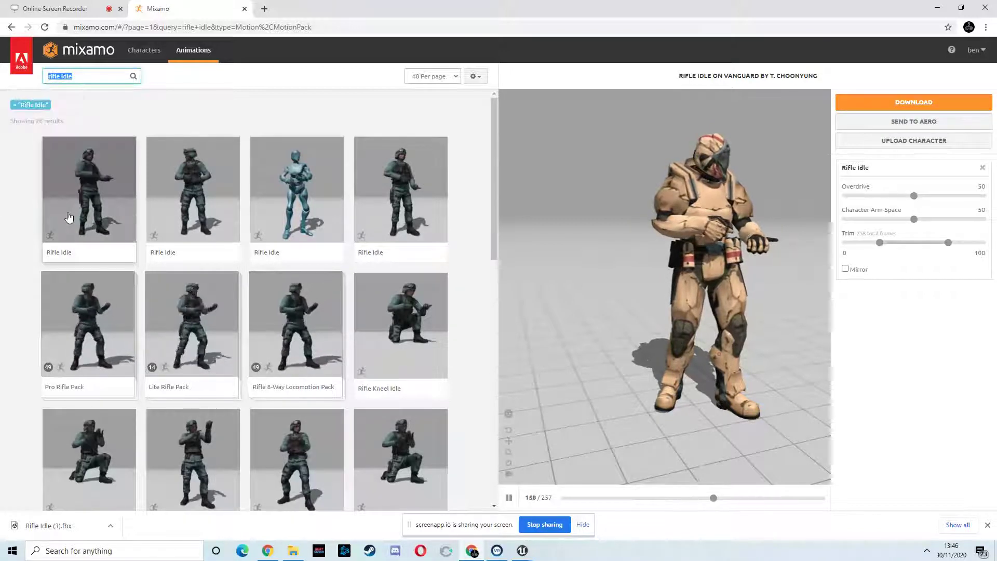
double_click(63, 76)
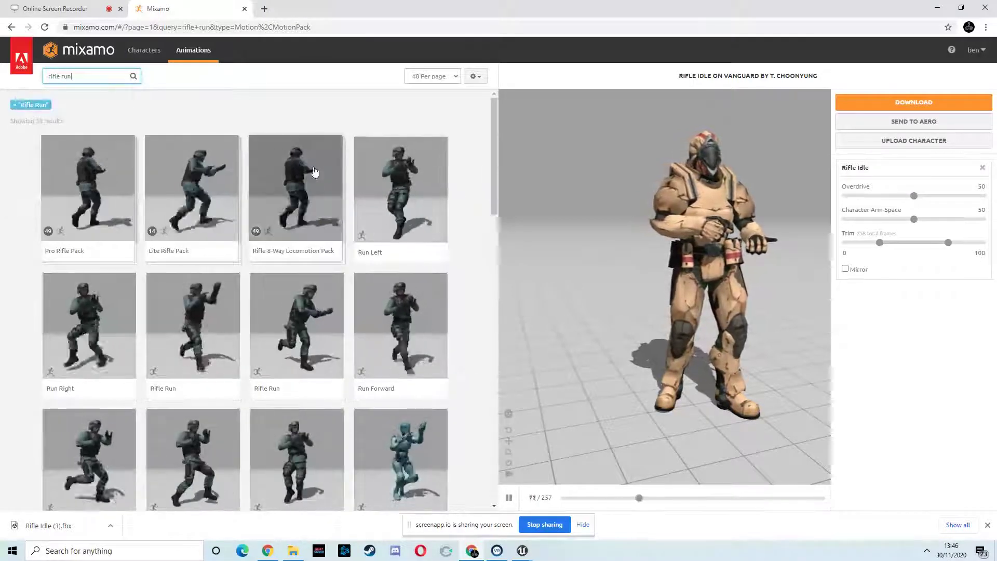
click(296, 318)
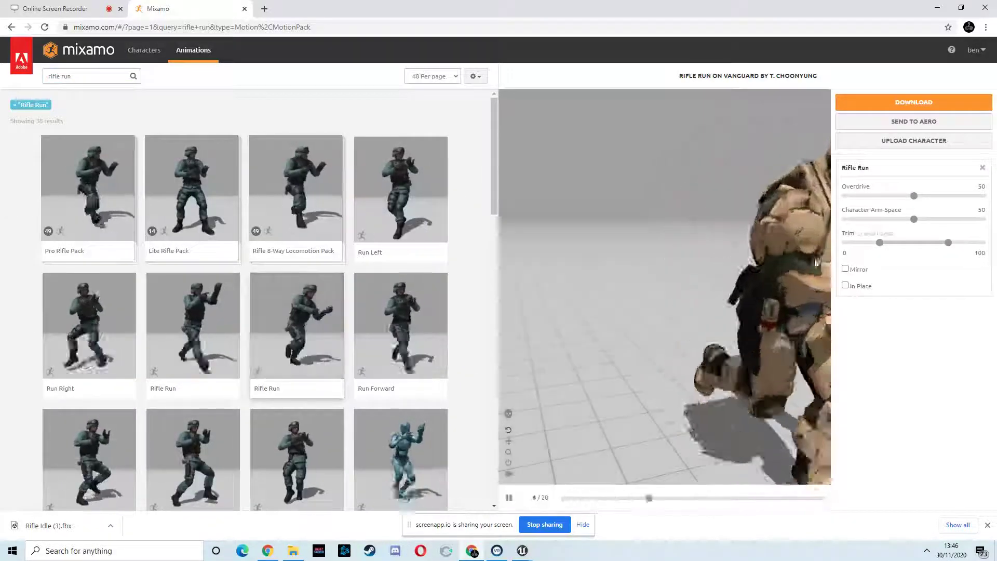
click(845, 285)
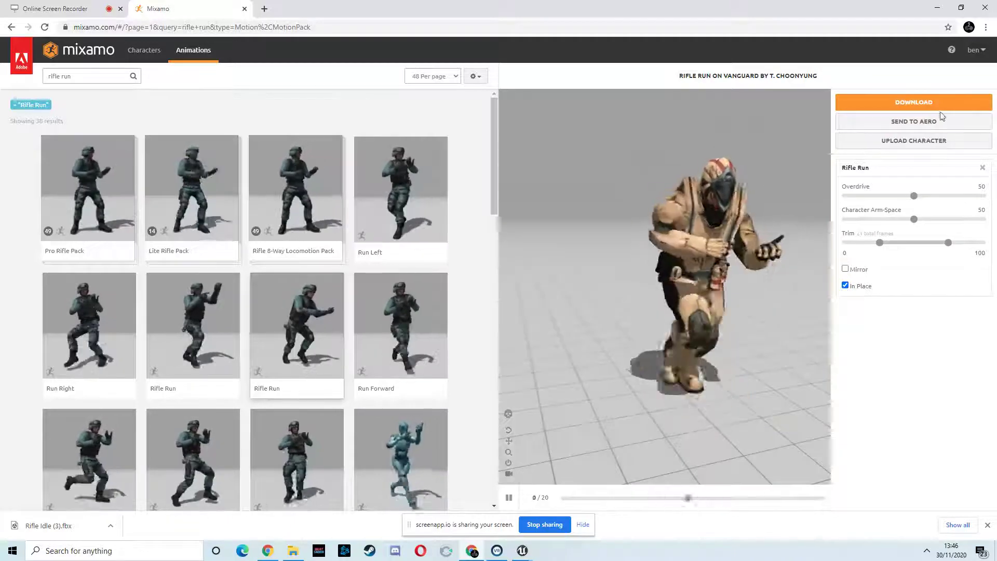
click(929, 103)
click(650, 225)
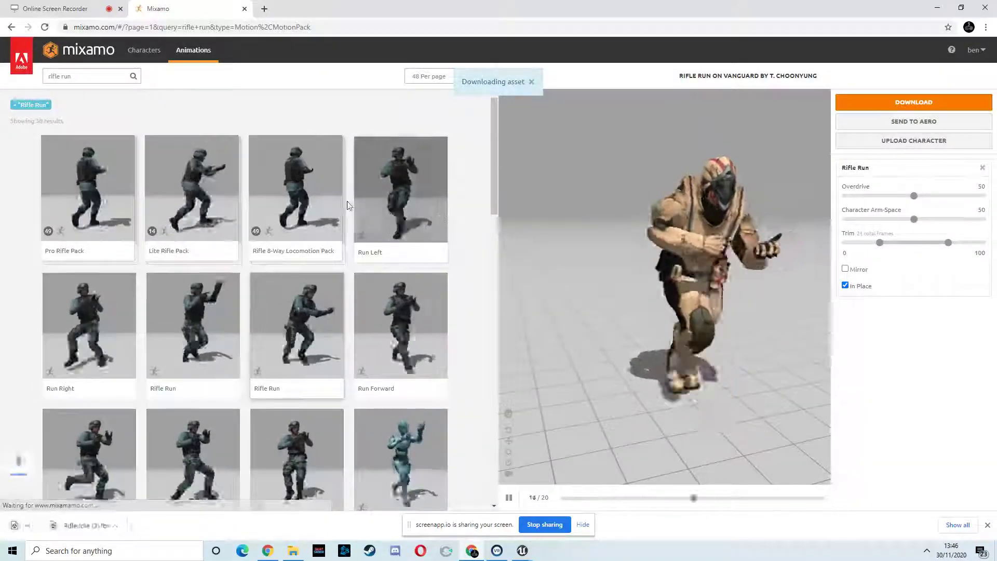
Widen the search to all 'rifle' animations and go to the second results page
click(124, 77)
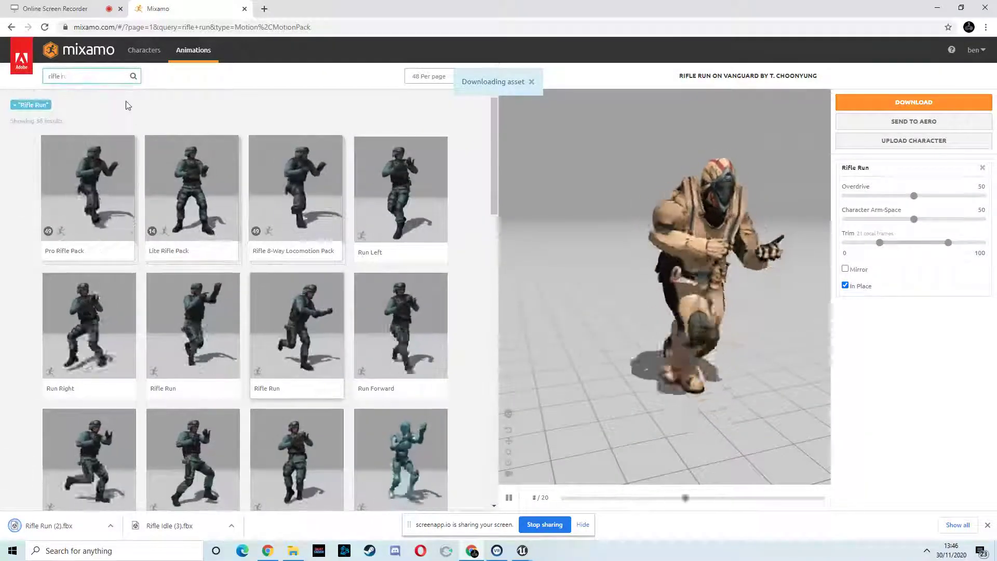
key(BackSpace)
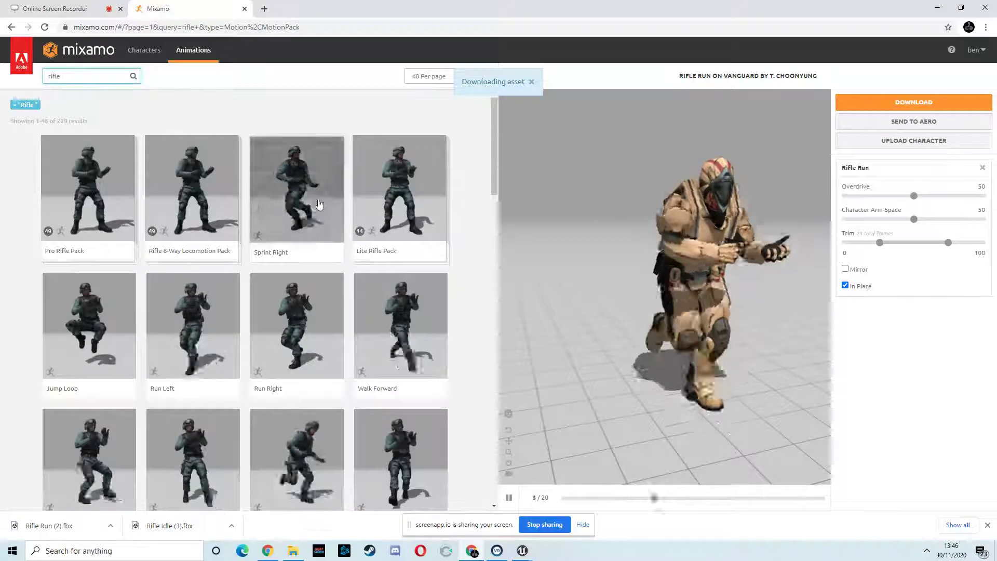
scroll(321, 204, down, 12)
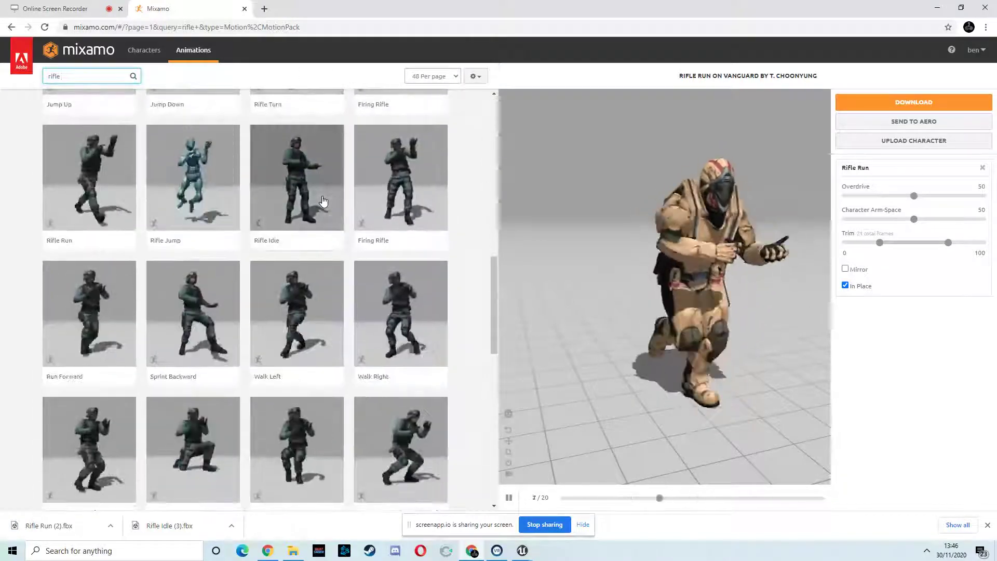
scroll(323, 201, down, 5)
scroll(323, 201, down, 3)
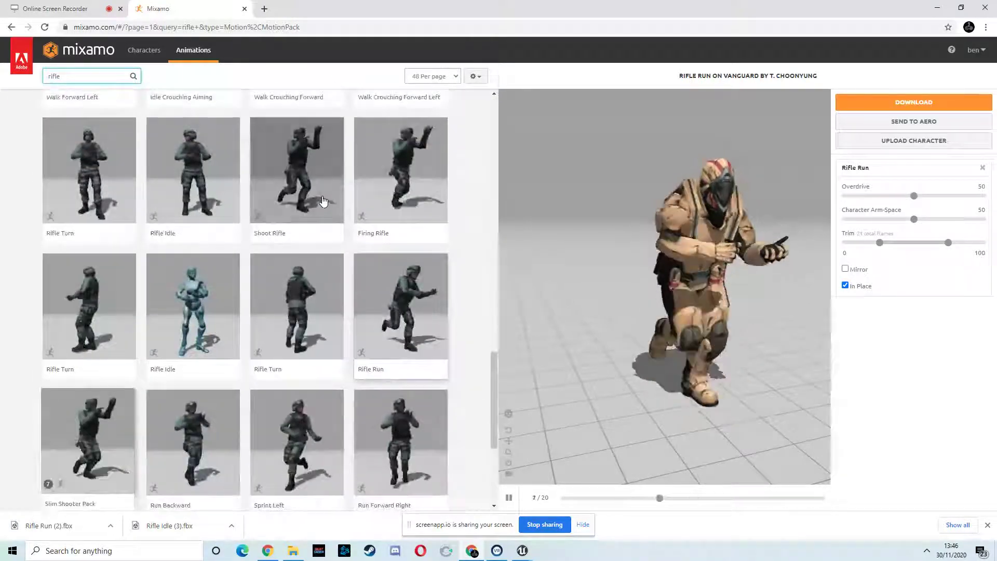
scroll(323, 201, down, 3)
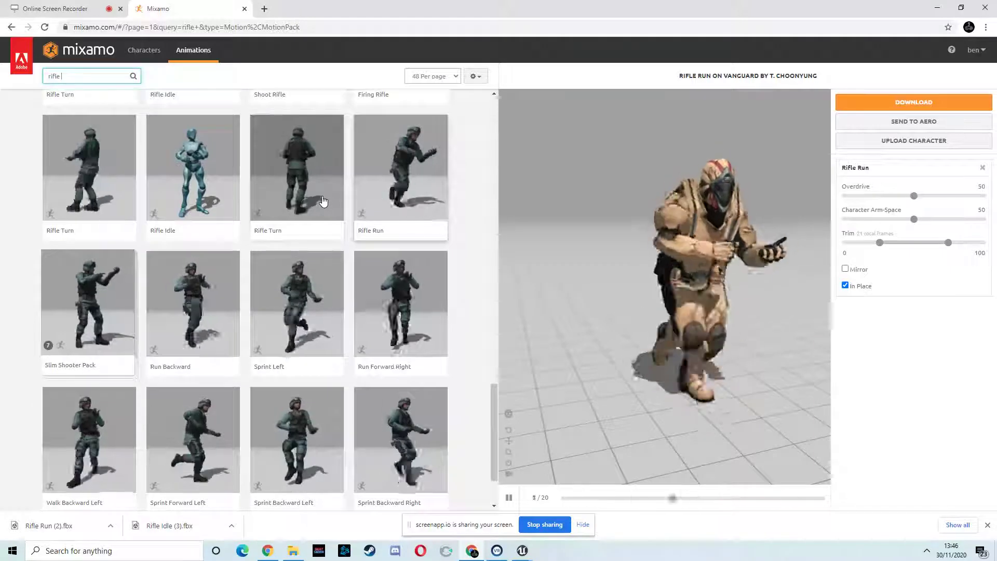
scroll(323, 201, down, 2)
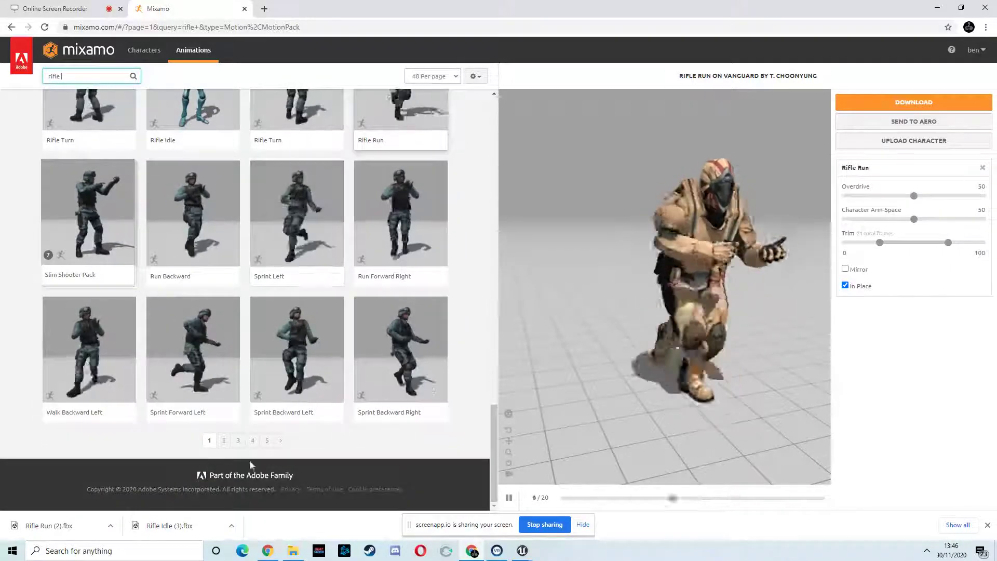
click(224, 442)
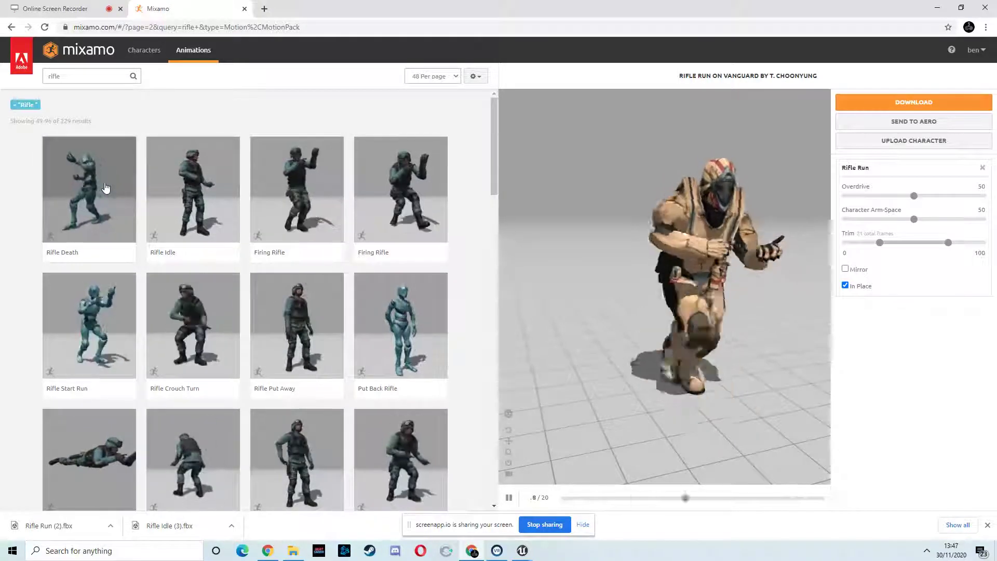
Preview Rifle Death on Vanguard with Overdrive raised to 74
click(105, 187)
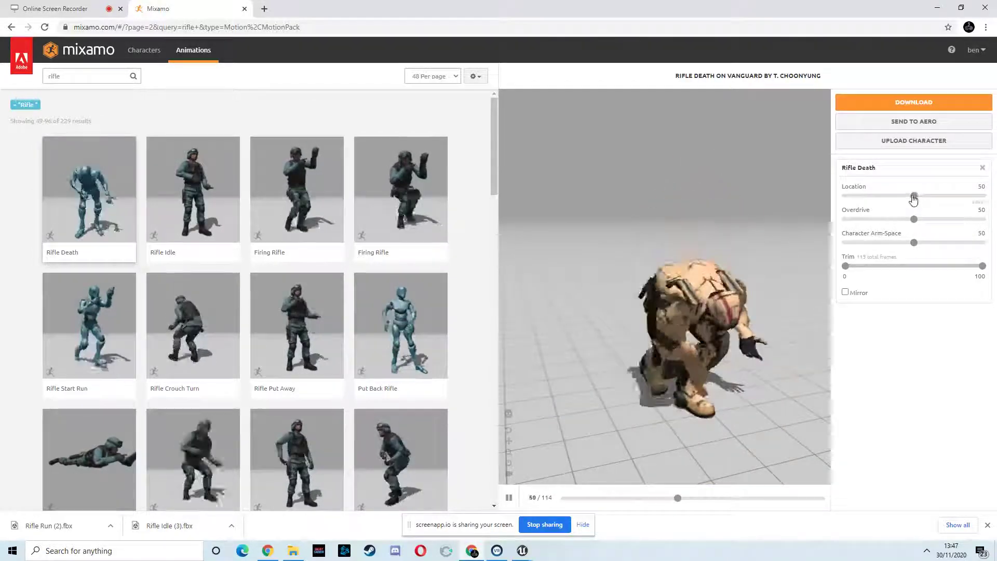
click(947, 221)
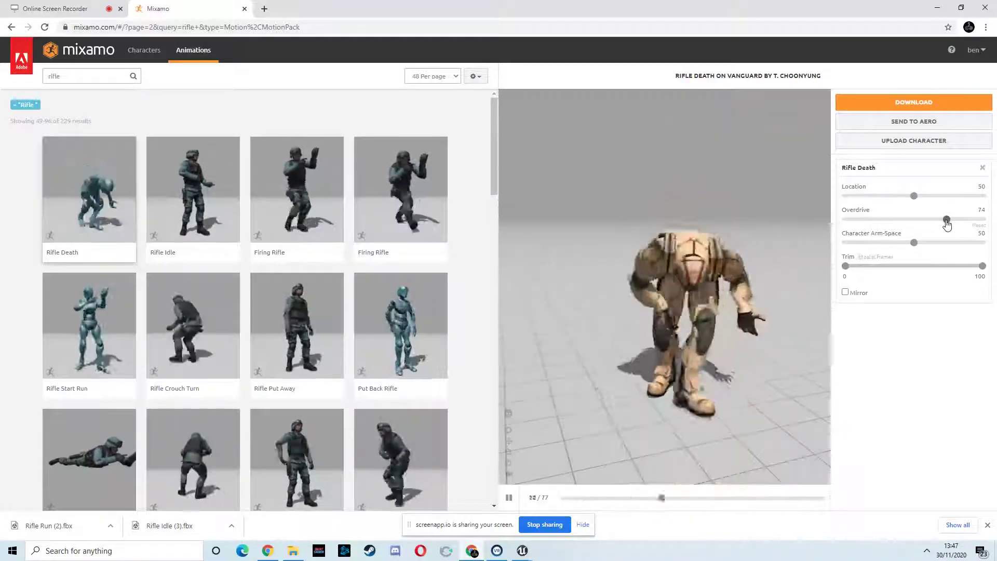
Lower Overdrive to 52 and preview the Rifle Run To Dying animation
drag(947, 220, 916, 219)
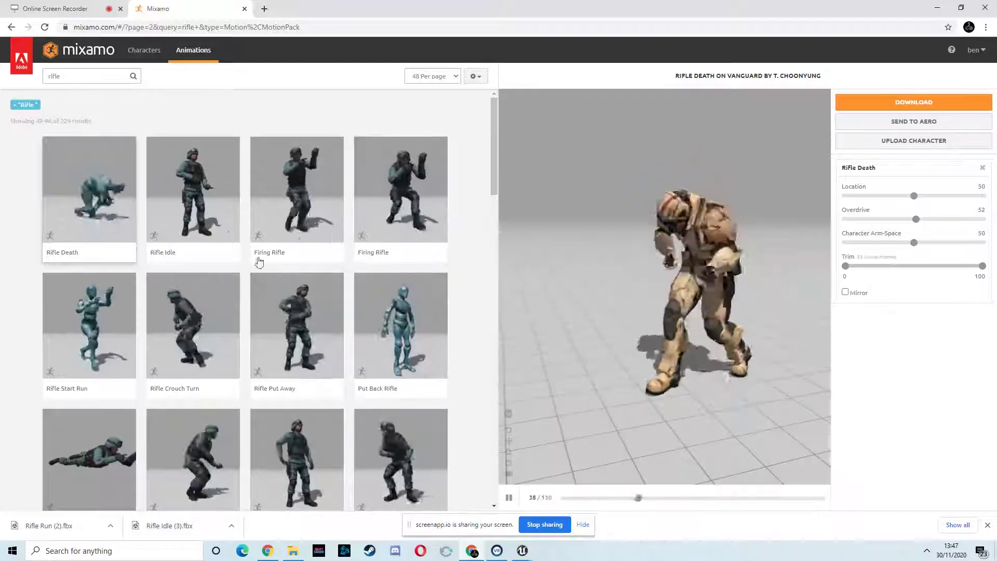
scroll(231, 231, down, 3)
scroll(231, 230, down, 5)
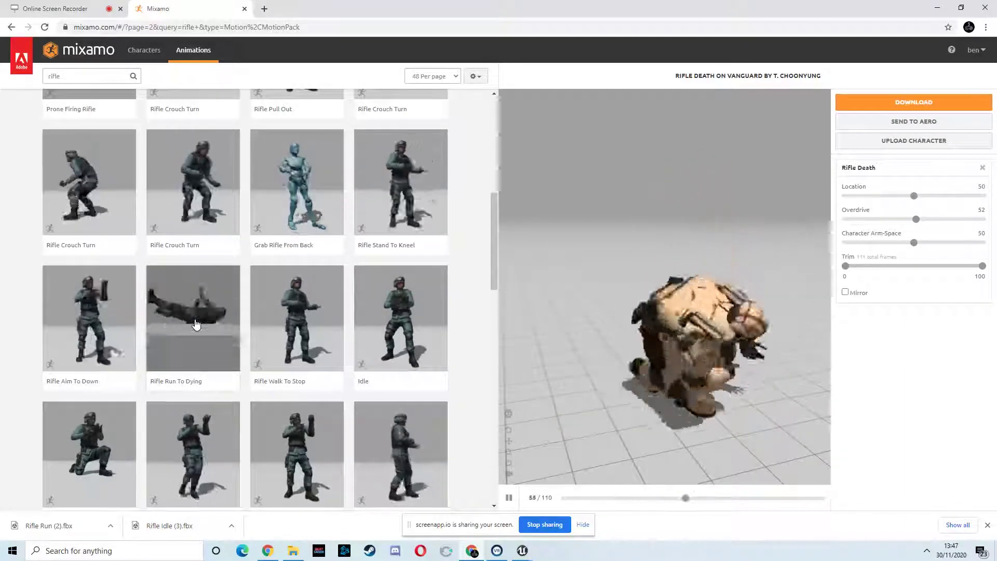
scroll(270, 314, down, 3)
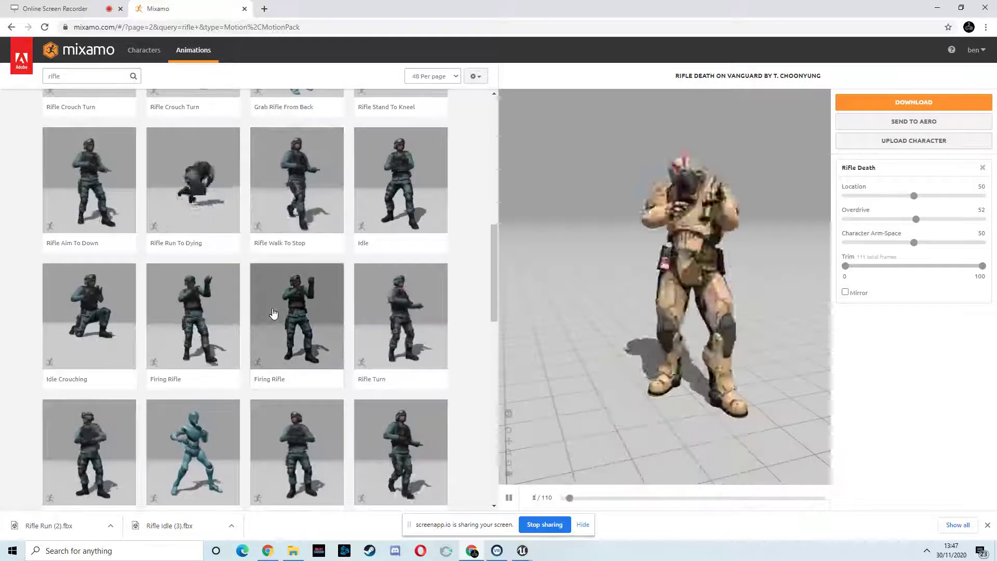
click(202, 185)
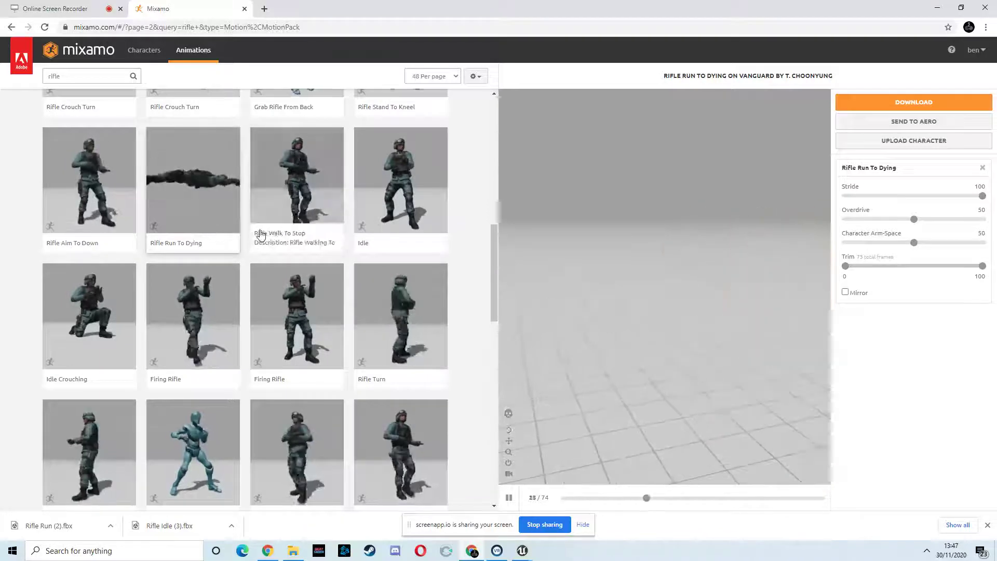
Preview the Death From Back Headshot animation
scroll(264, 270, down, 8)
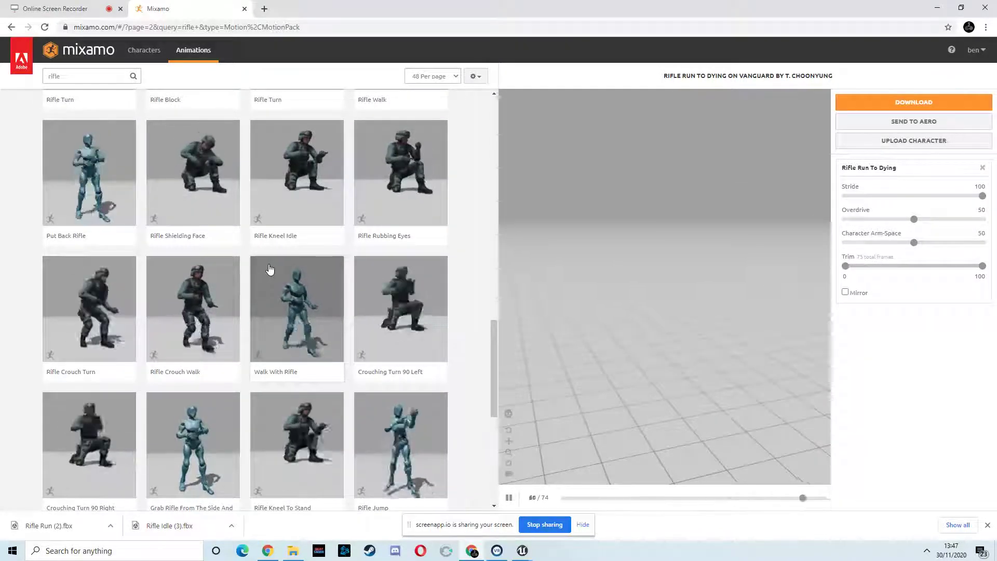
scroll(291, 274, down, 3)
scroll(304, 278, down, 5)
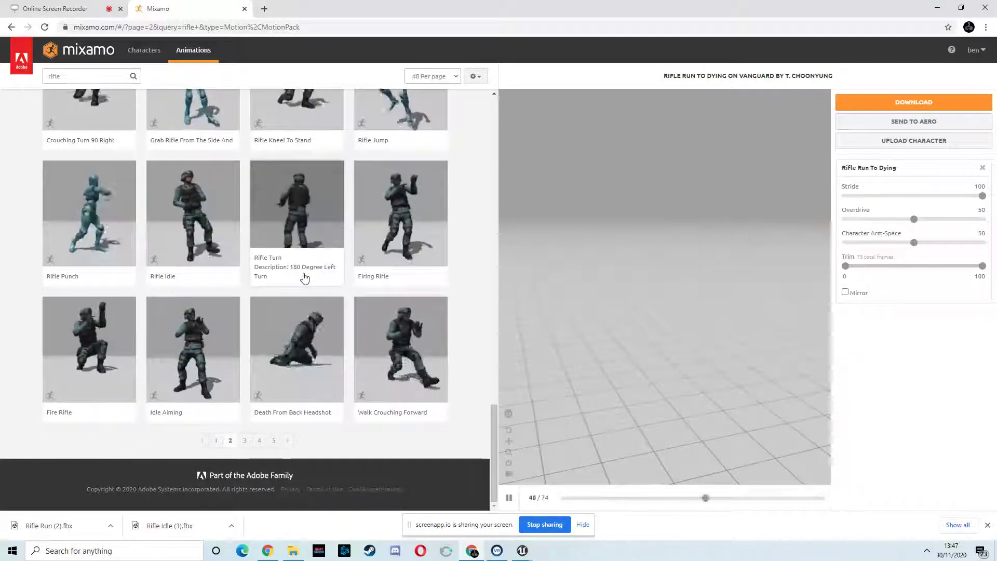
click(314, 347)
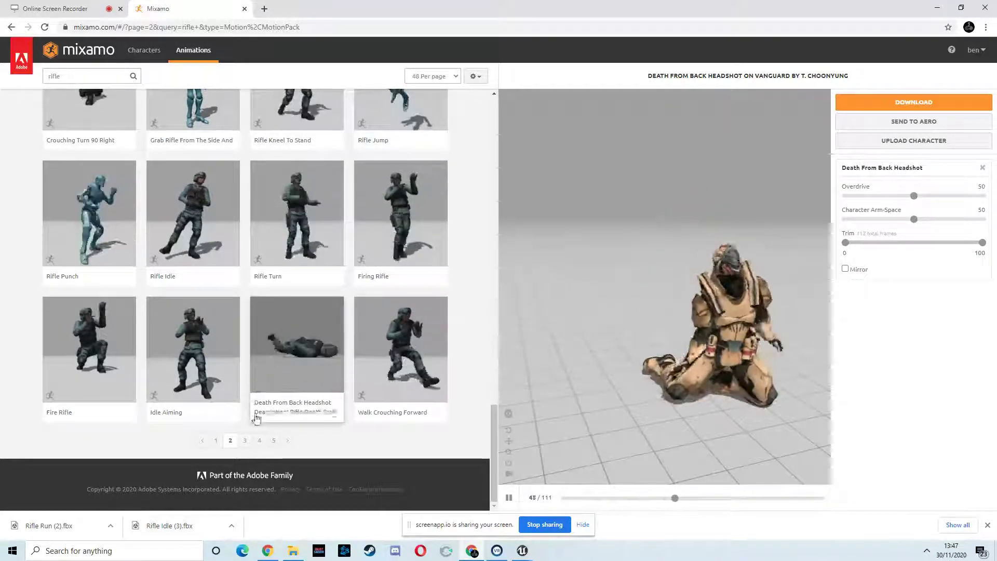
Browse the third and fourth pages of rifle animation results
click(246, 441)
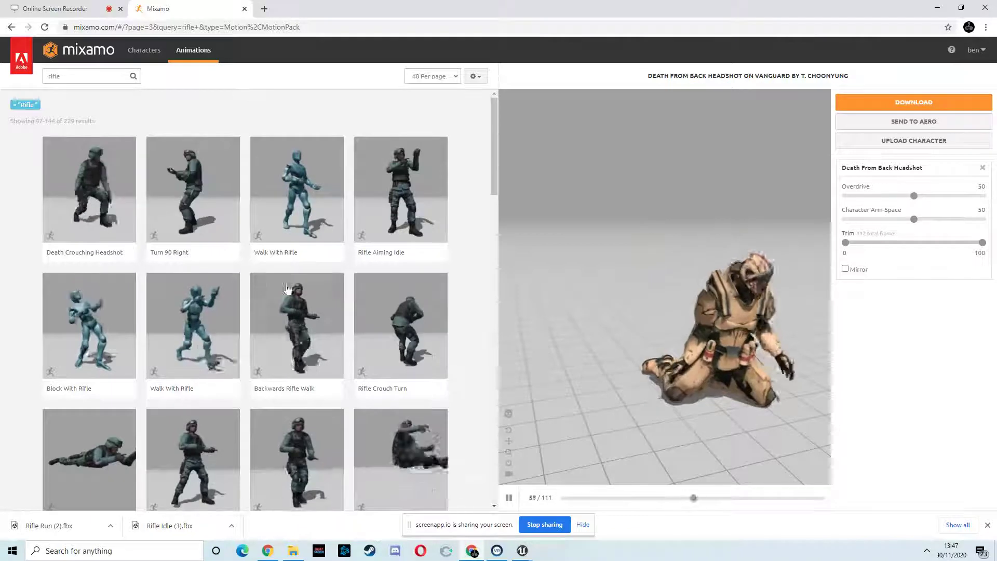
scroll(322, 295, down, 10)
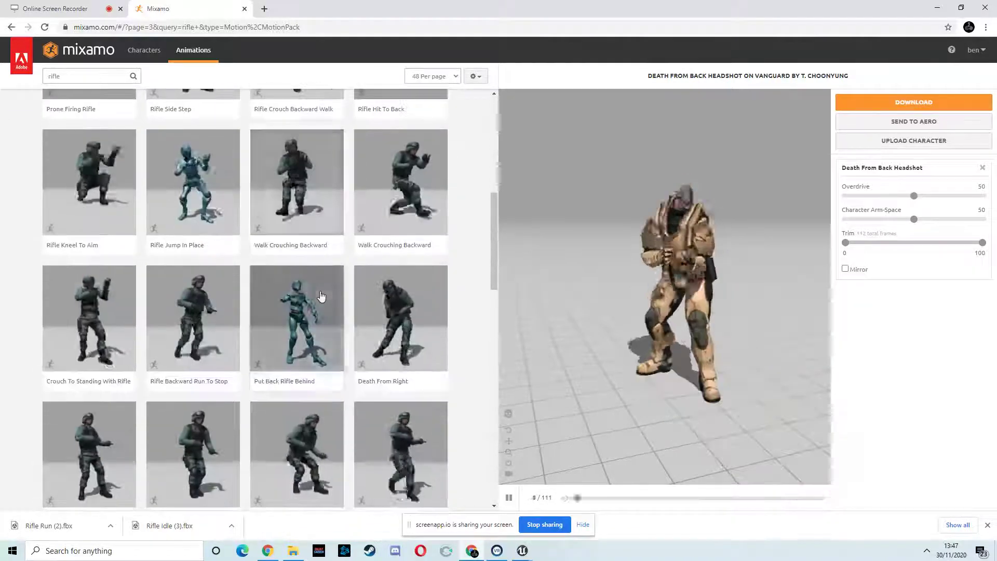
scroll(322, 295, down, 3)
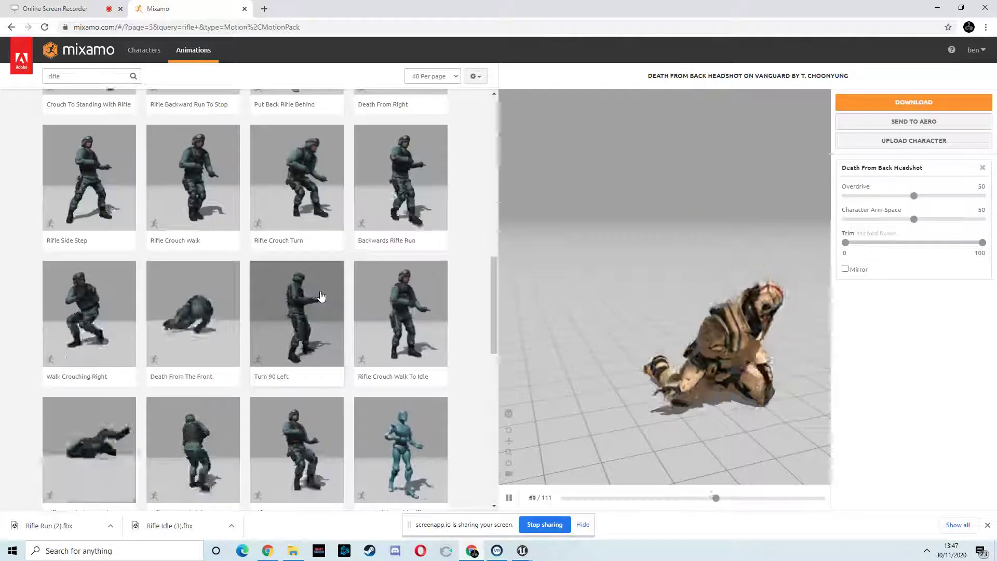
scroll(279, 329, down, 5)
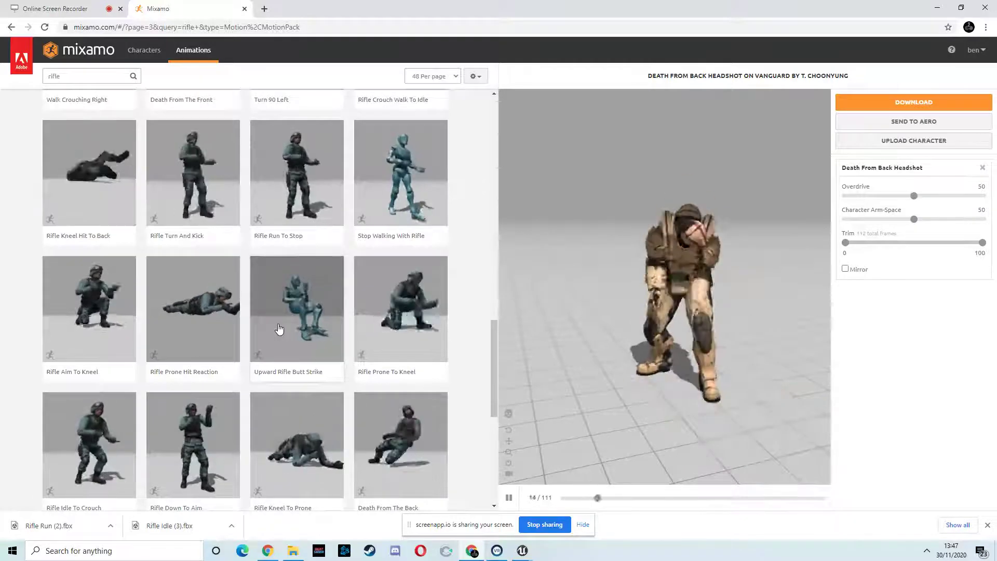
scroll(279, 330, down, 3)
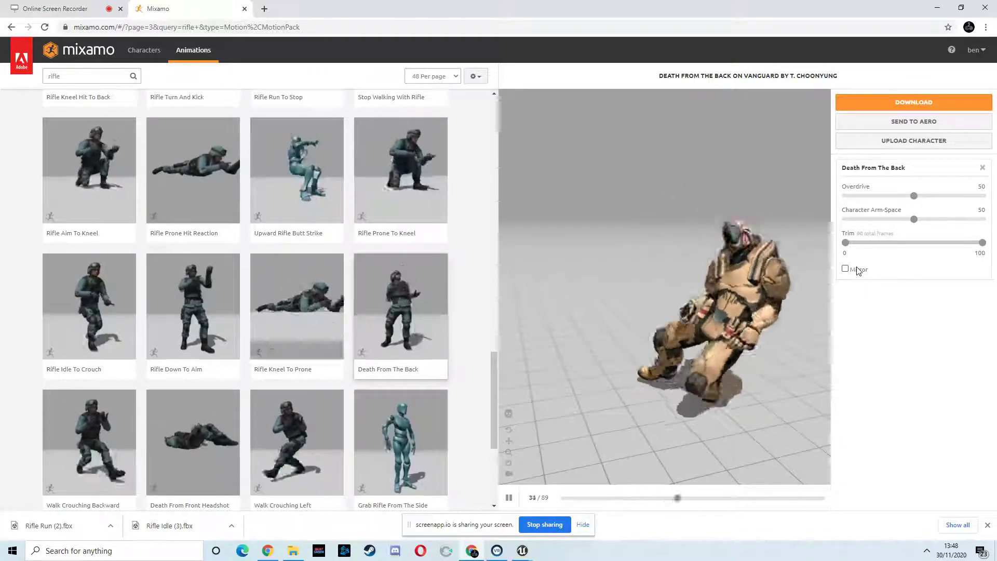
scroll(374, 333, down, 5)
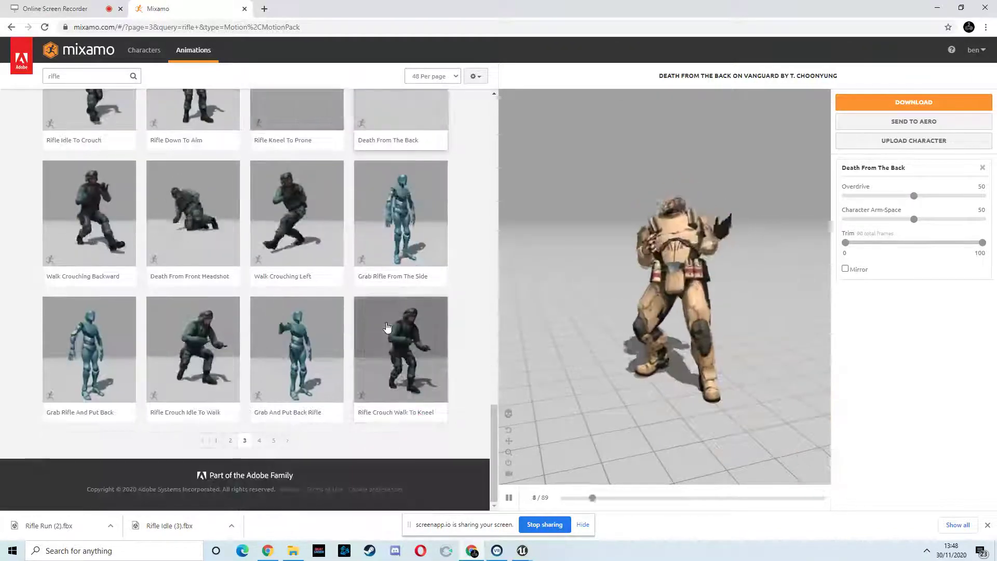
click(261, 441)
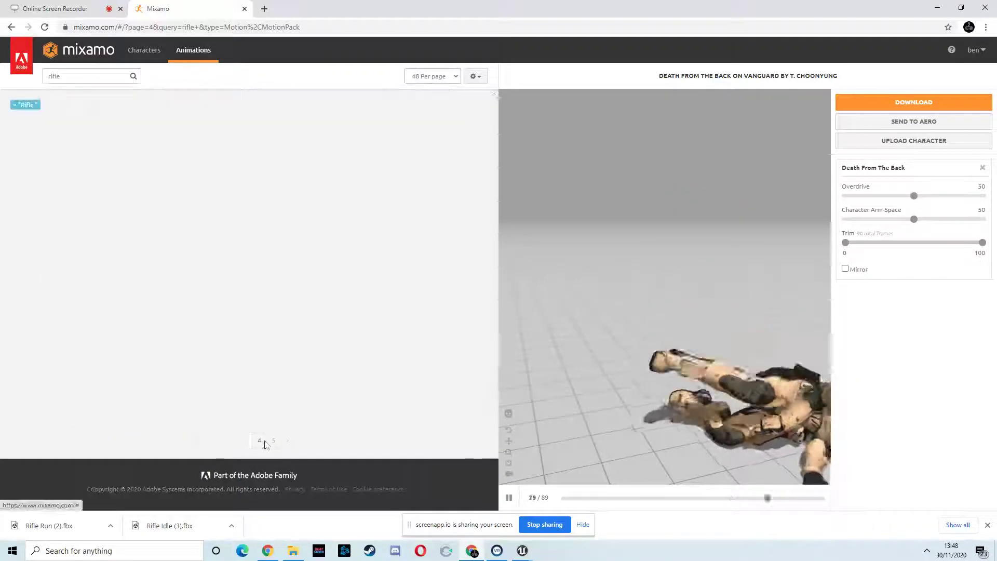
Minimize Chrome to bring the Unreal level editor back
scroll(291, 258, down, 5)
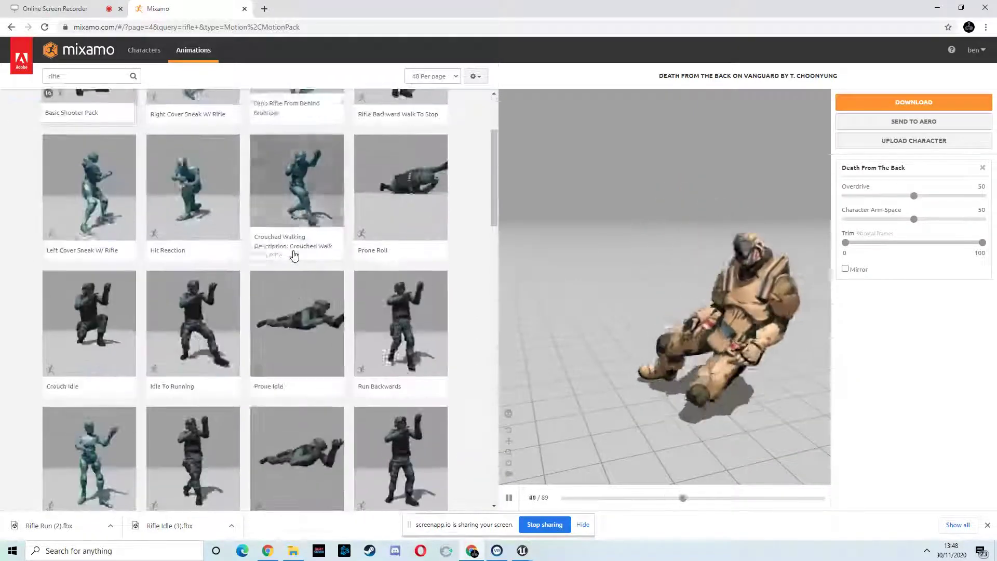
scroll(295, 255, down, 3)
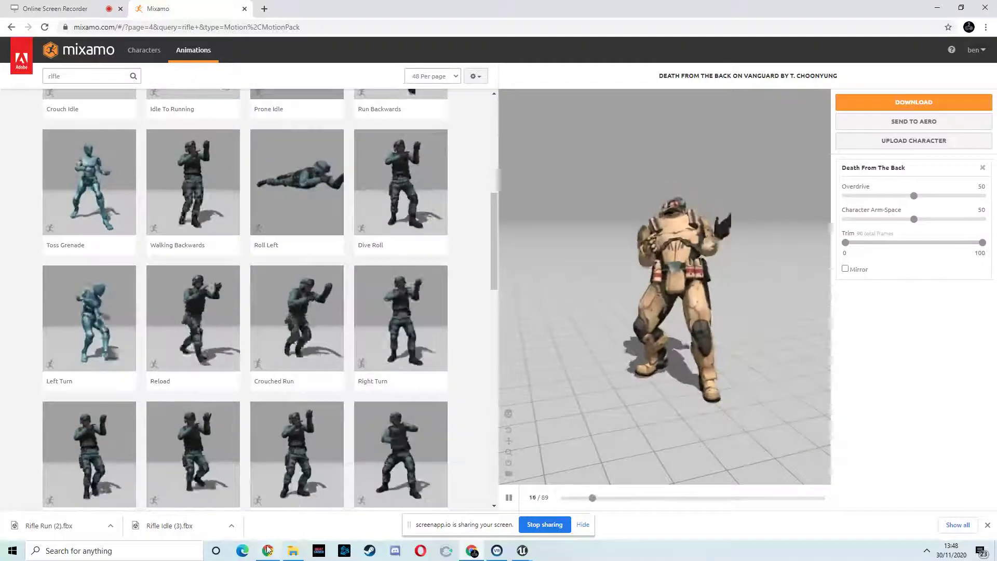
click(471, 552)
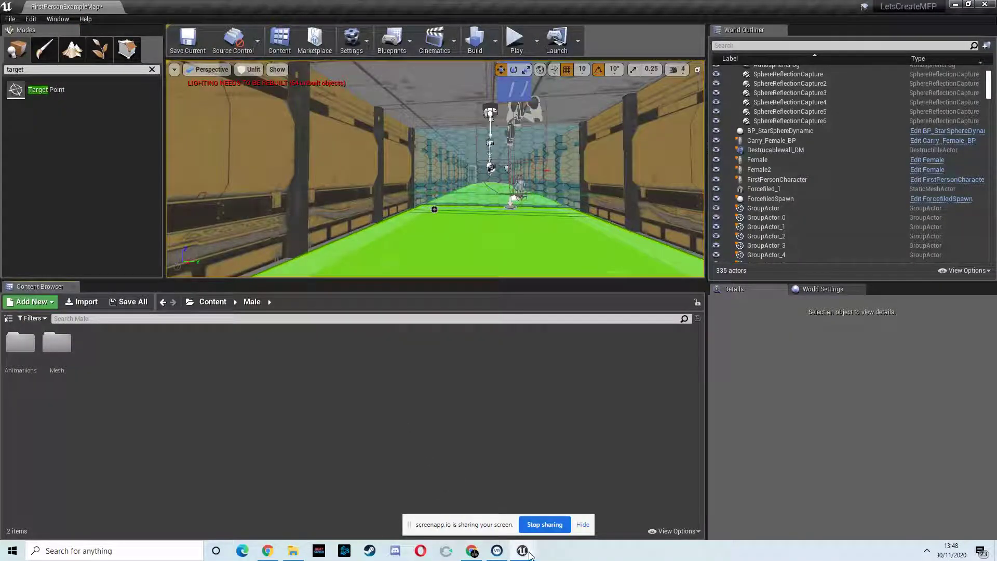
Check the Level Blueprint and the screen recorder tab, then return to the Mixamo rifle results
mouse_move(522, 552)
click(571, 507)
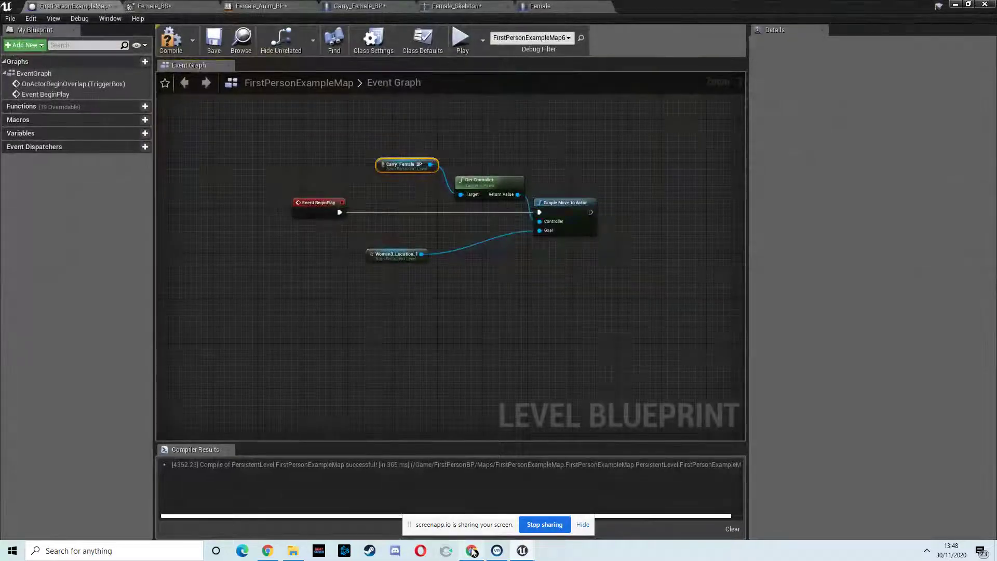
click(472, 552)
click(67, 9)
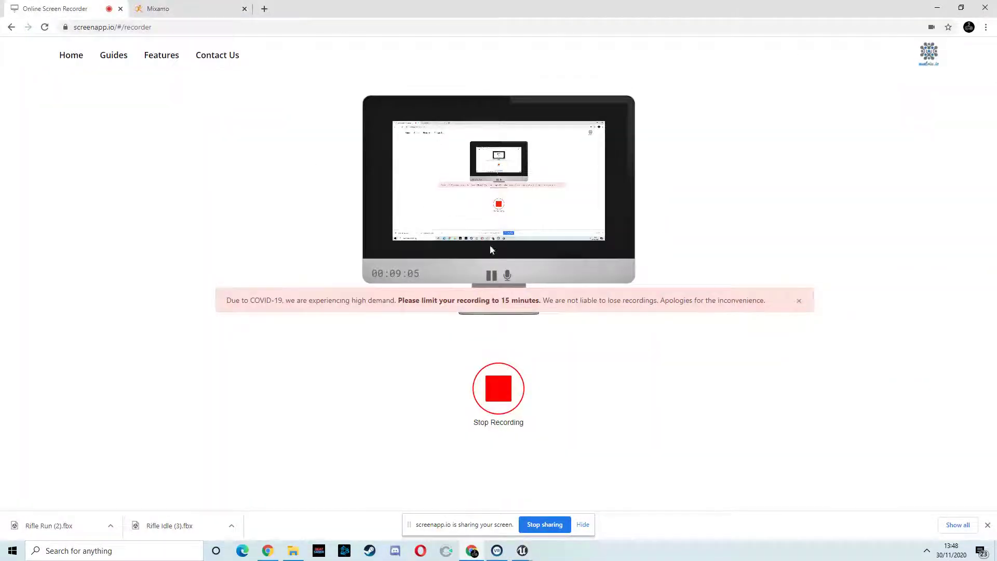
click(937, 7)
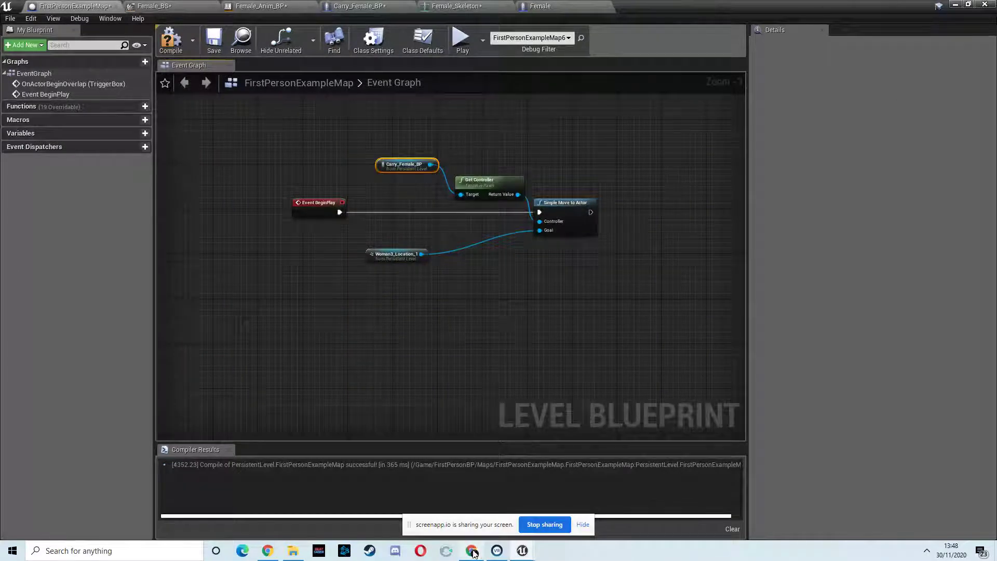
click(472, 551)
click(156, 8)
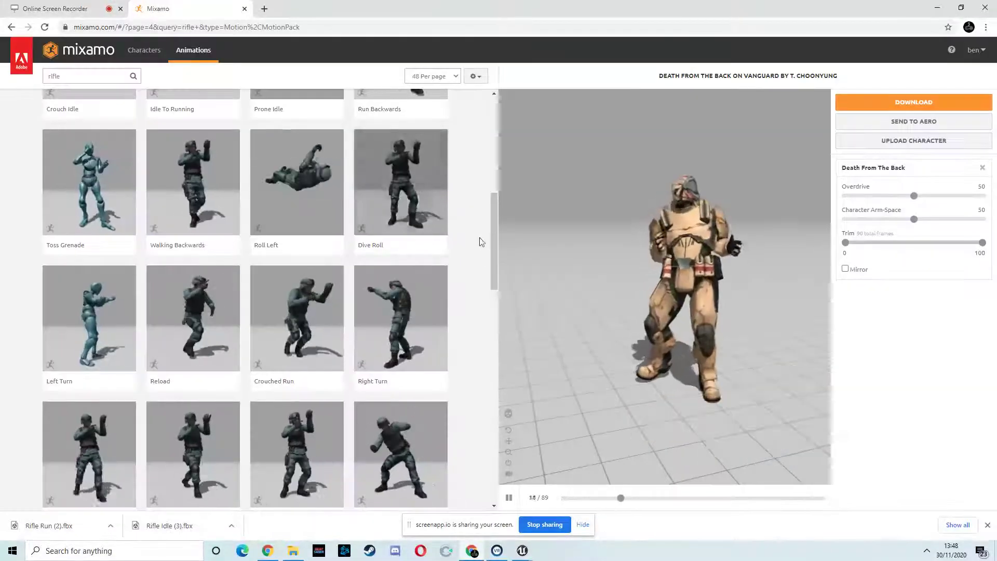
Search 'rifle death' and compare Death From The Front, Rifle Death and Death From Right
drag(494, 246, 493, 130)
click(91, 78)
text(i)
text(eath)
key(Return)
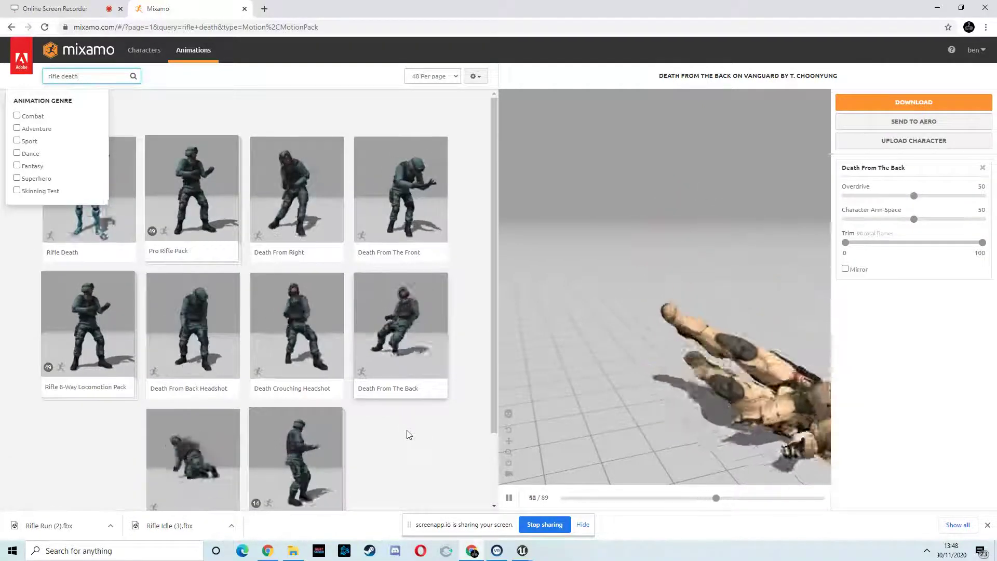
click(385, 206)
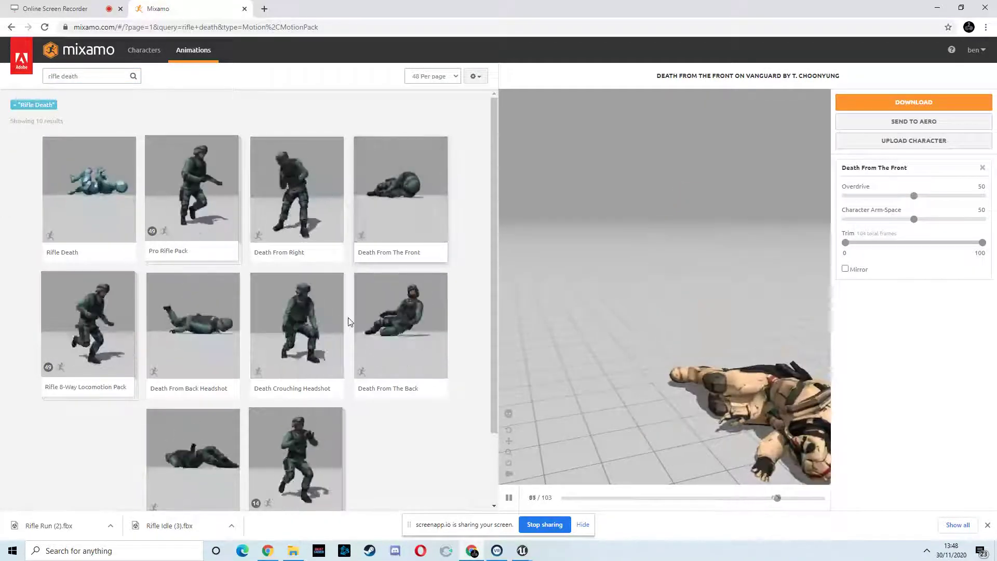
scroll(340, 393, down, 2)
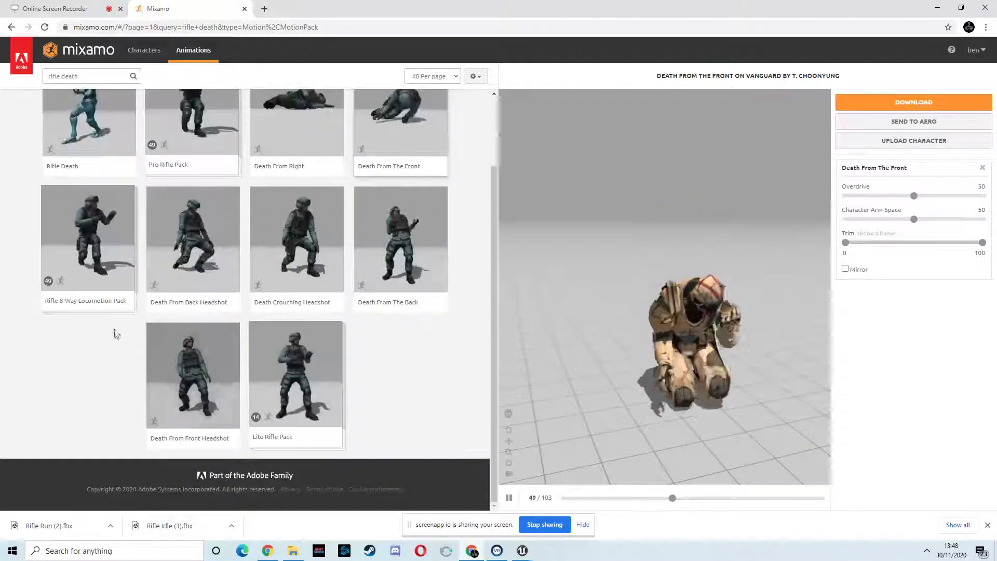
scroll(200, 293, up, 2)
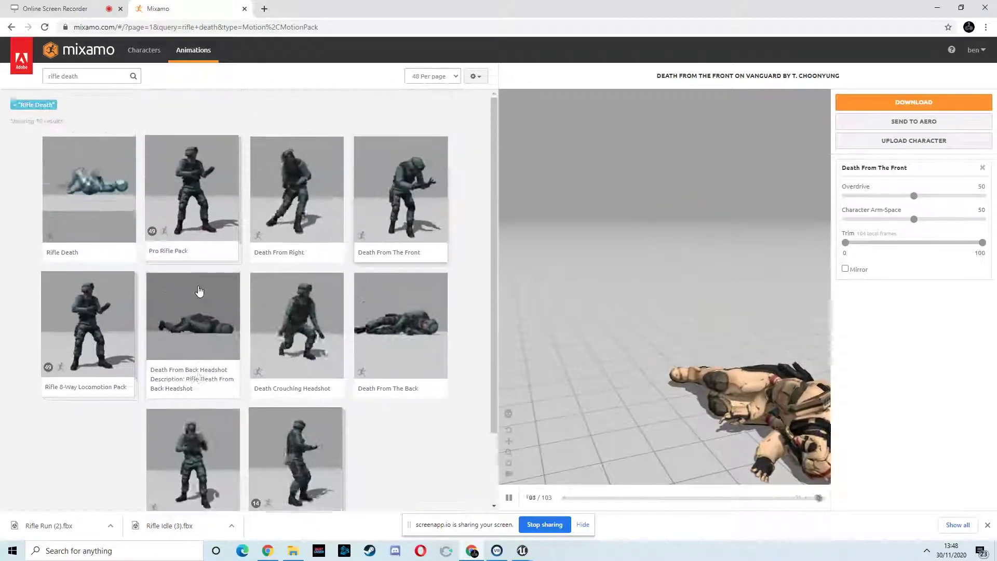
click(102, 201)
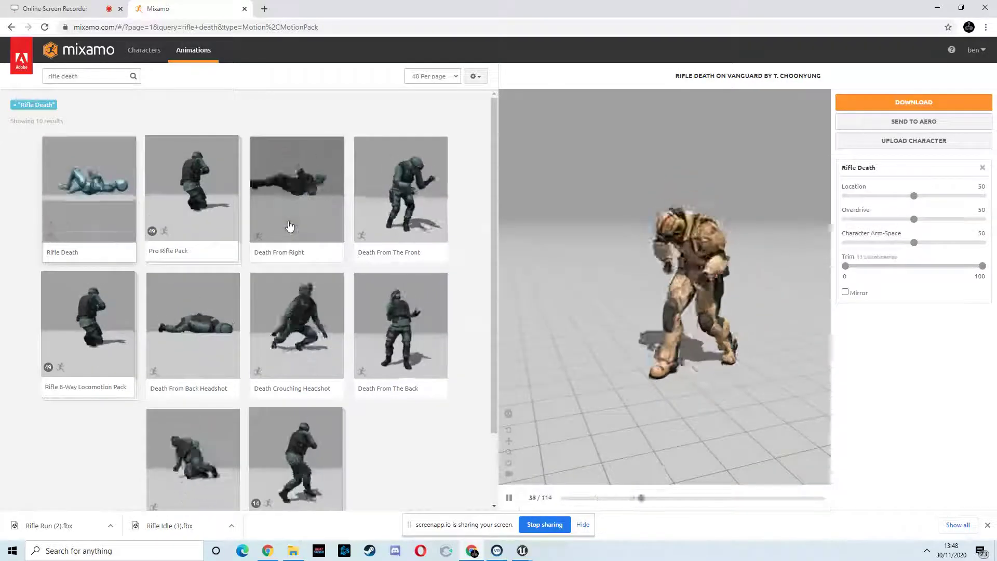
click(308, 206)
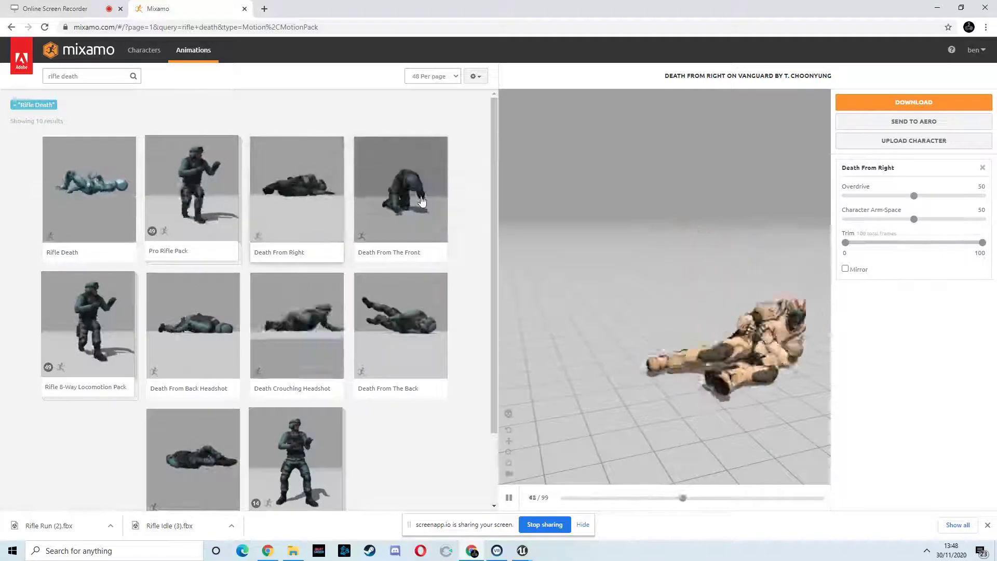
click(414, 201)
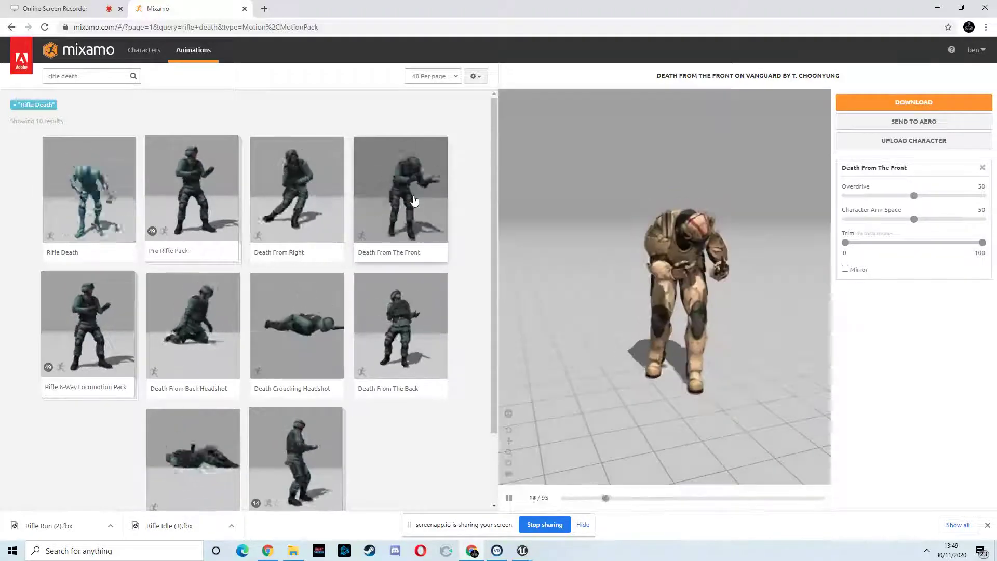
Select Death From The Back and download it as FBX
click(431, 316)
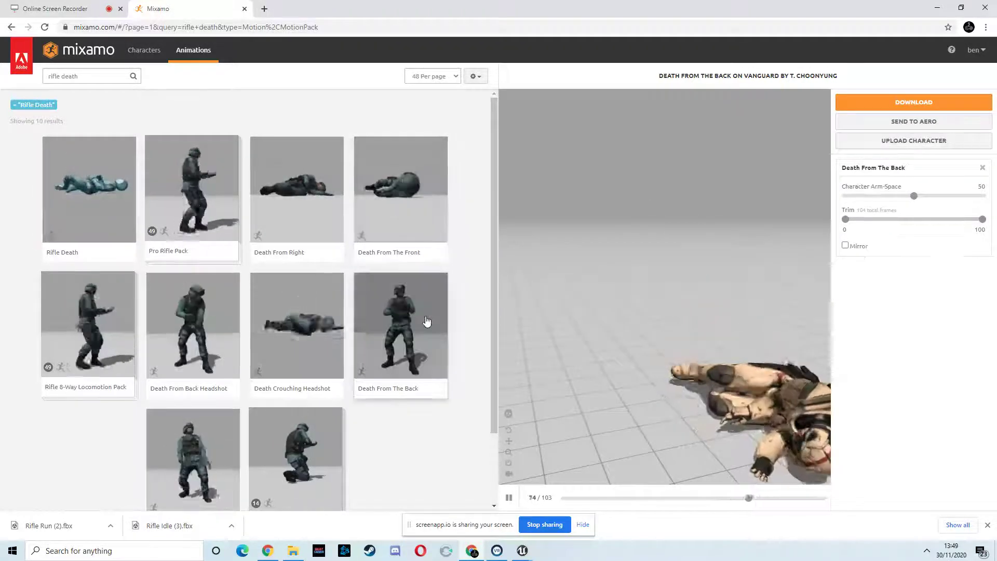
click(914, 102)
click(650, 223)
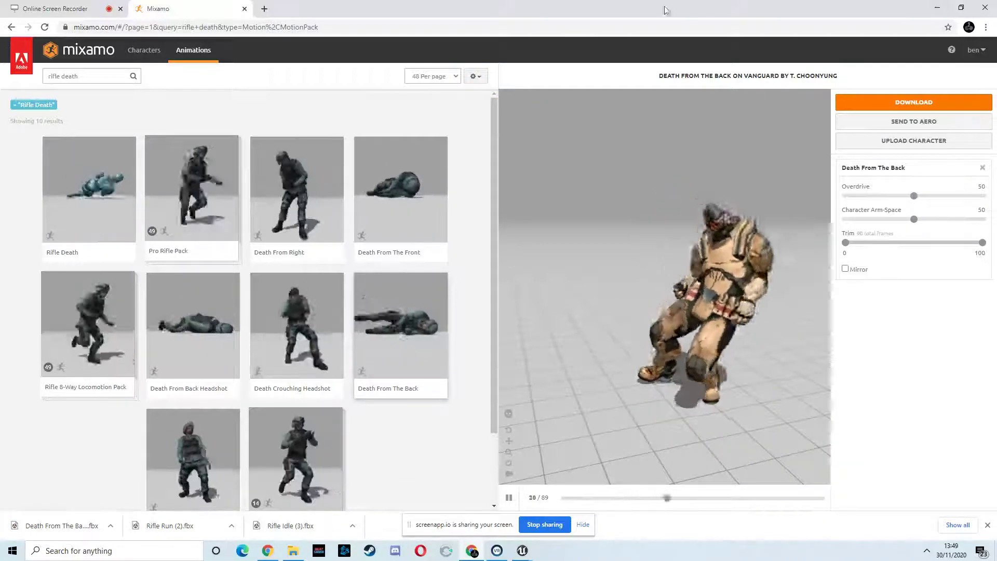
Resize the windows side by side and open the Animatiions folder in the Content Browser
drag(657, 10, 749, 10)
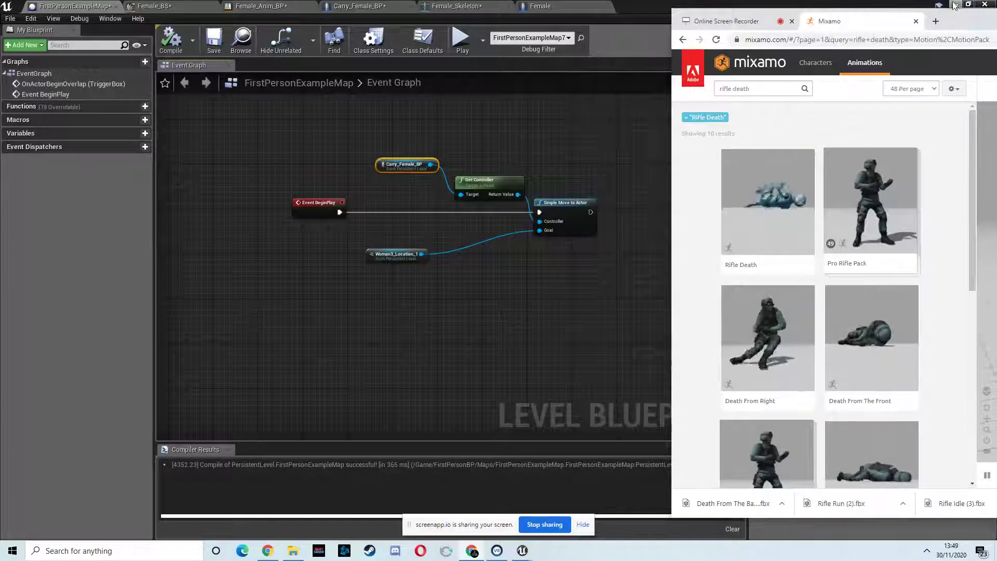
click(954, 6)
click(956, 4)
double_click(32, 357)
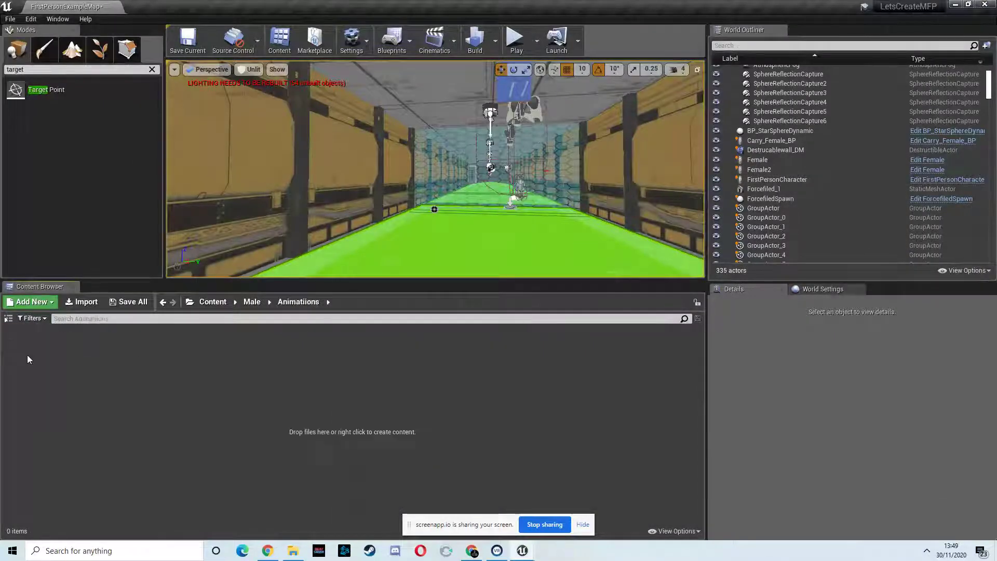
drag(603, 6, 351, 28)
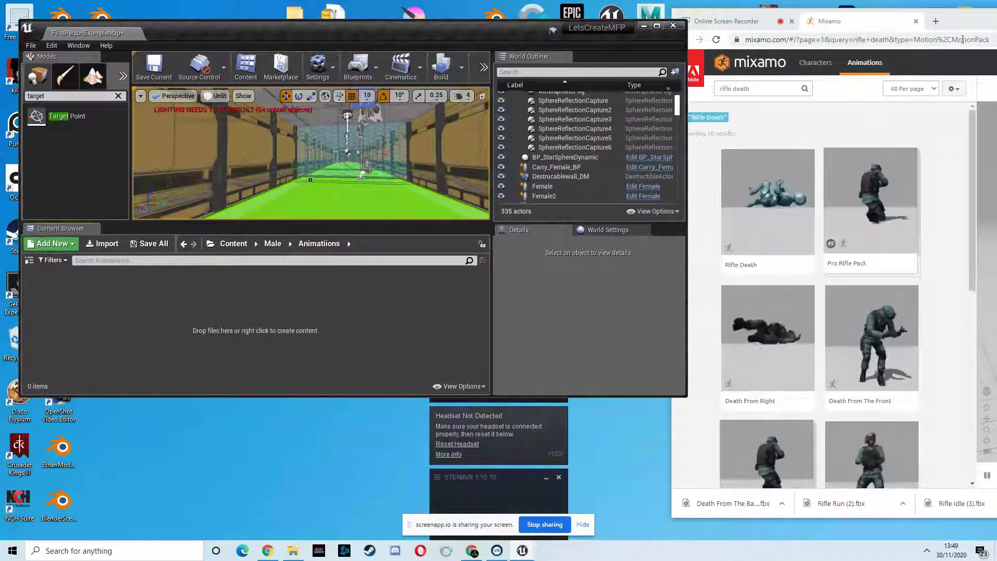
drag(964, 26, 576, 27)
Open Chrome's Downloads page beside Unreal and drag Rifle Idle (3).fbx into Animatiions
click(882, 40)
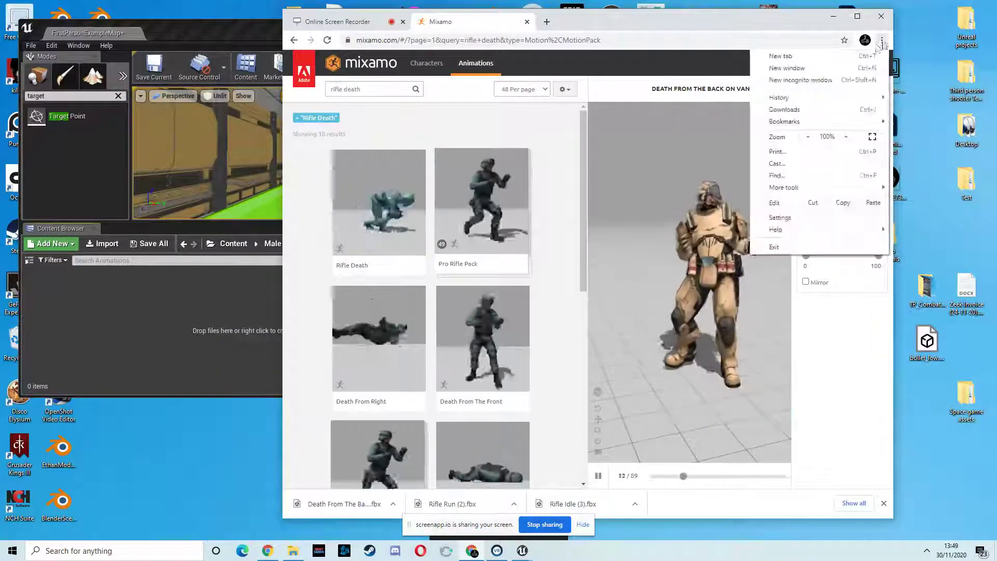
click(784, 109)
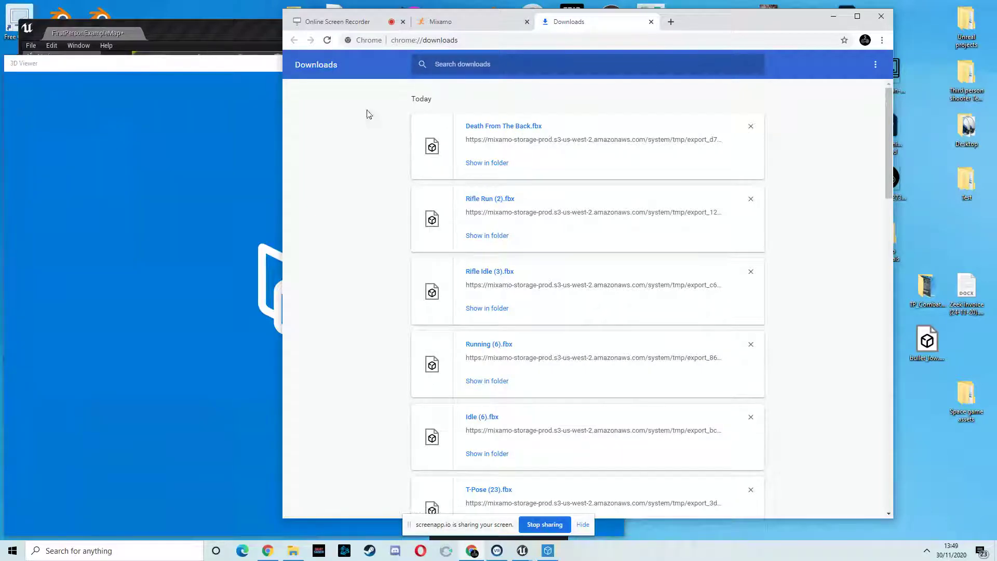
drag(782, 28, 794, 62)
click(611, 64)
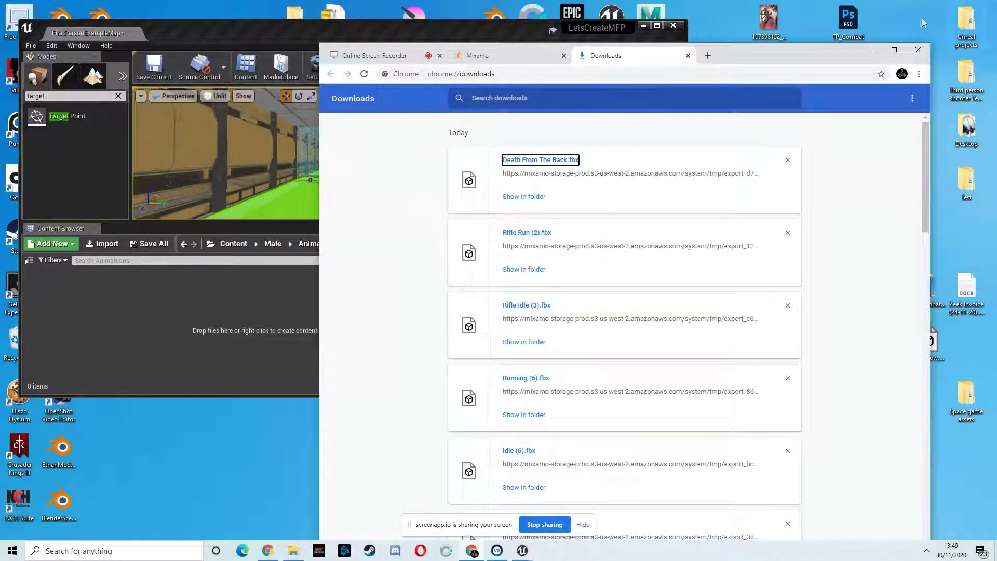
drag(778, 56, 885, 46)
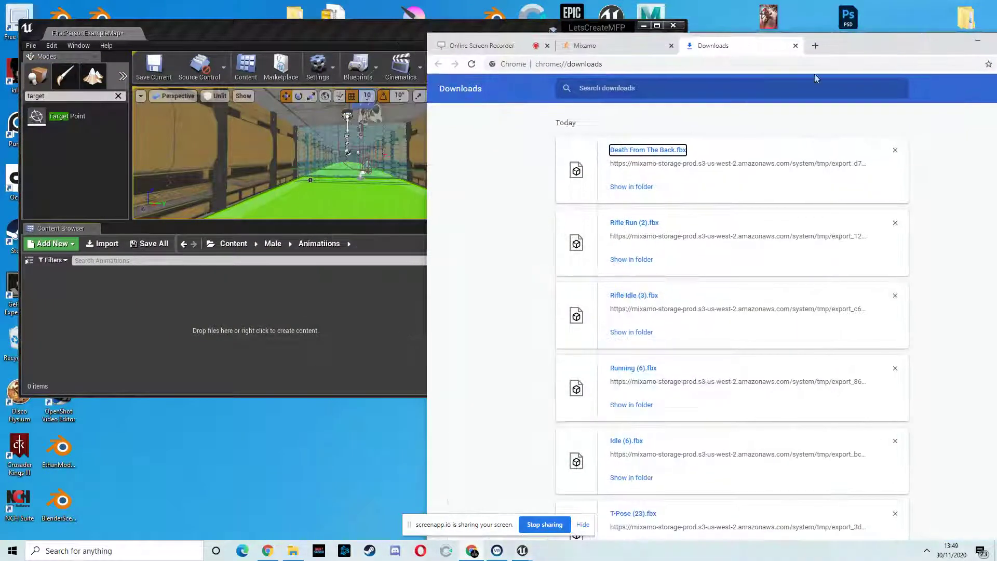
drag(367, 317, 179, 311)
key(super+Right)
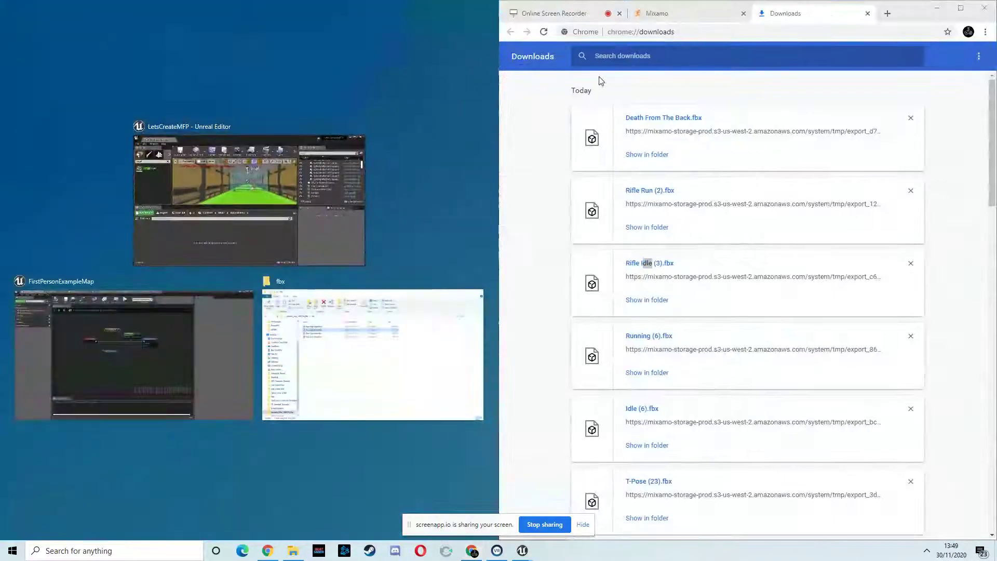
Import Rifle Idle using the T-Pose_23_Skeleton
click(308, 141)
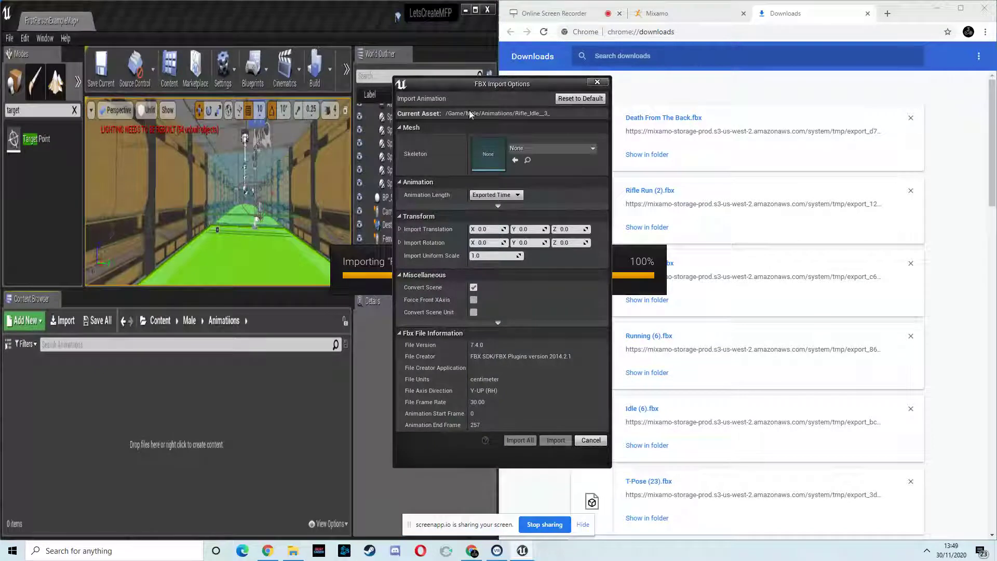
click(569, 147)
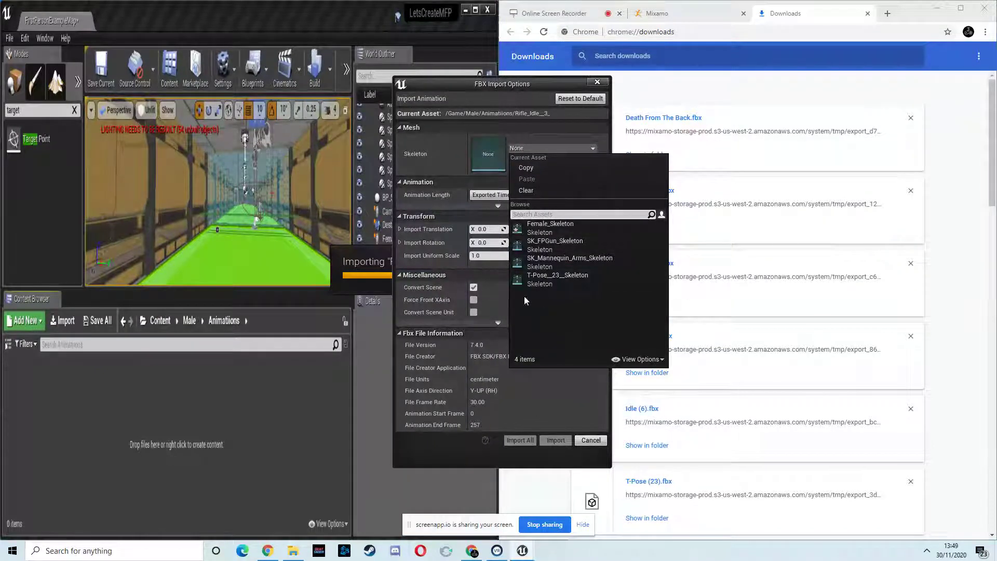
click(553, 281)
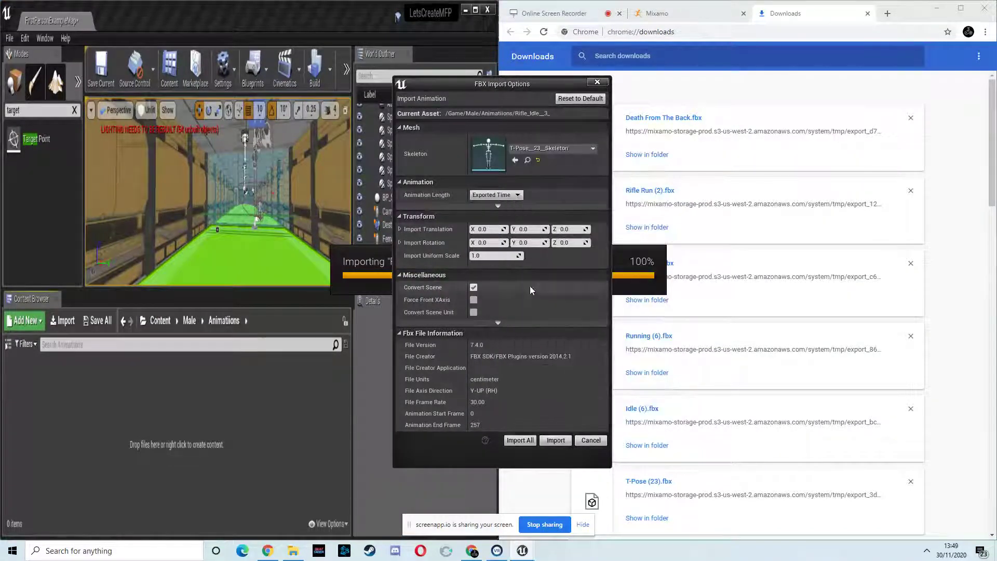
click(518, 440)
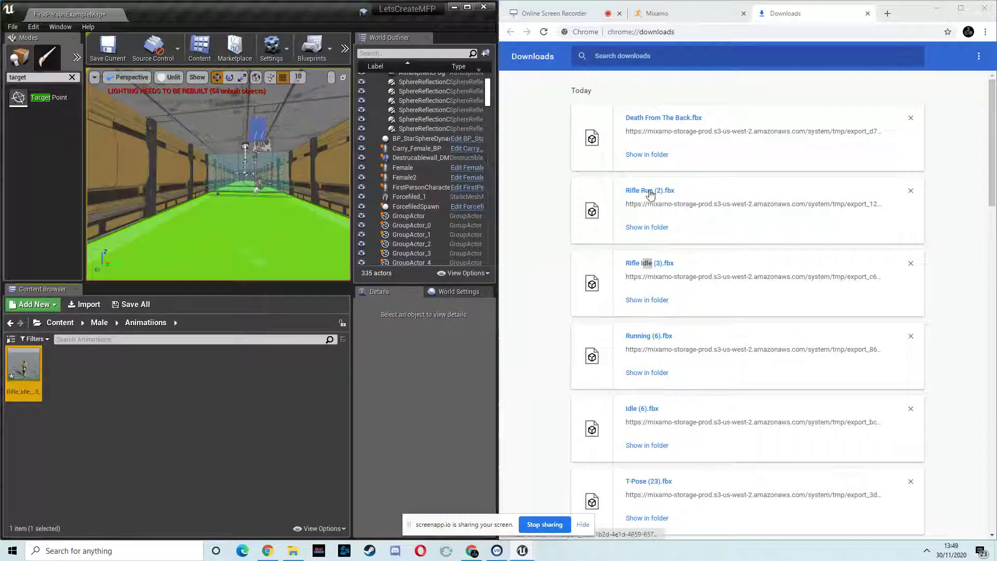
Import the Rifle Run download with the T-Pose 23 skeleton
drag(651, 193, 136, 381)
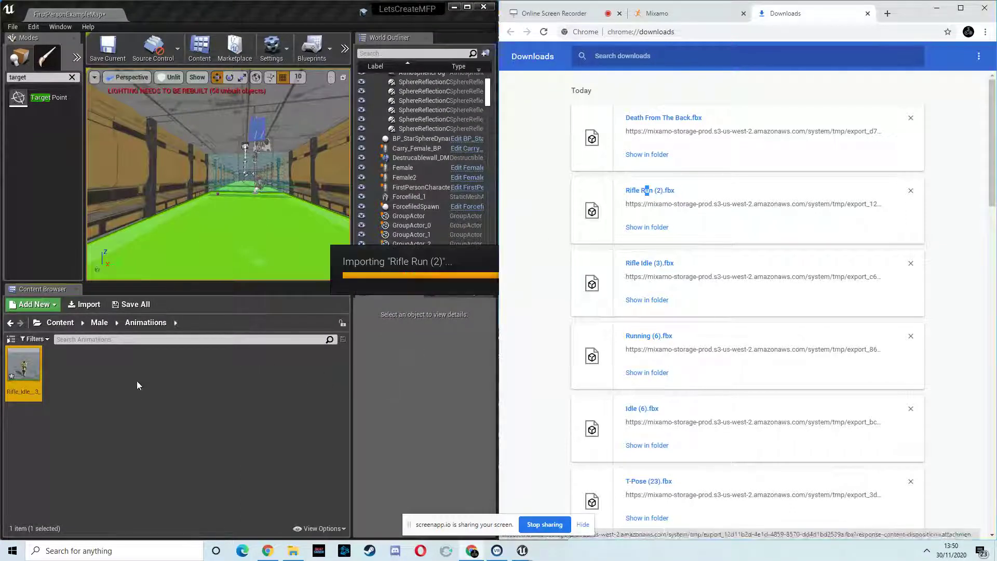
click(468, 85)
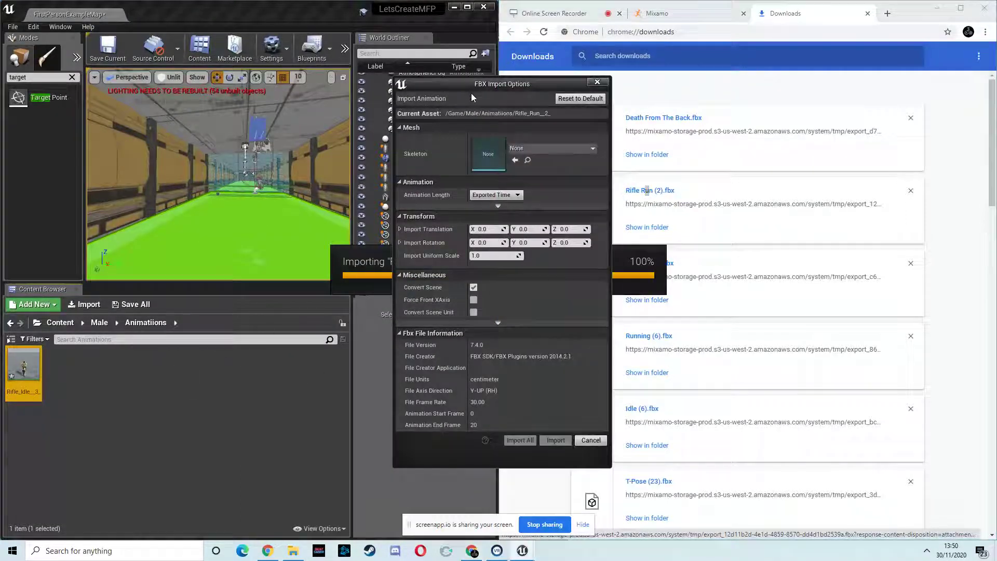
click(551, 148)
click(551, 279)
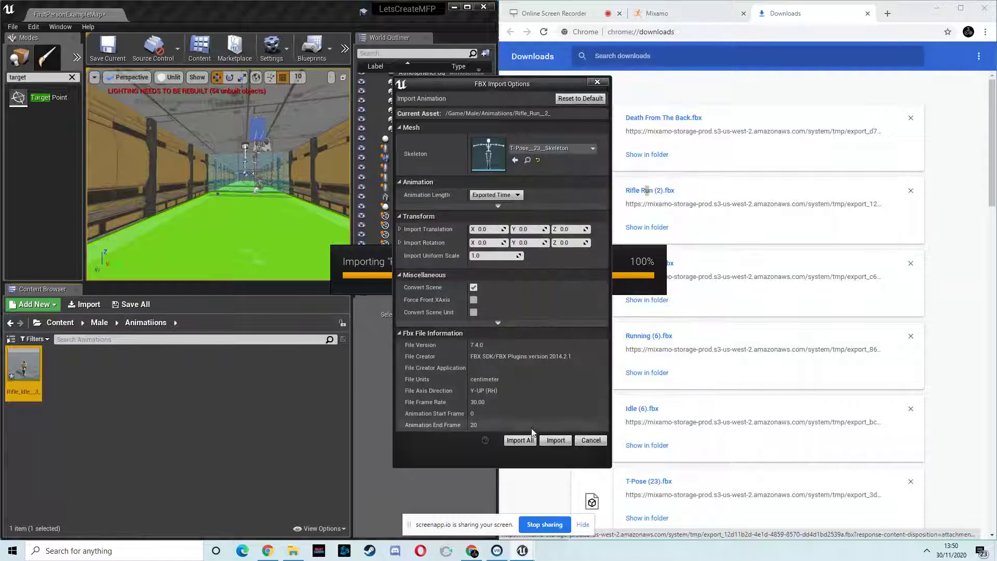
click(521, 440)
Import Death From The Back into Animatiions with the T-Pose 23 skeleton
drag(649, 264, 112, 369)
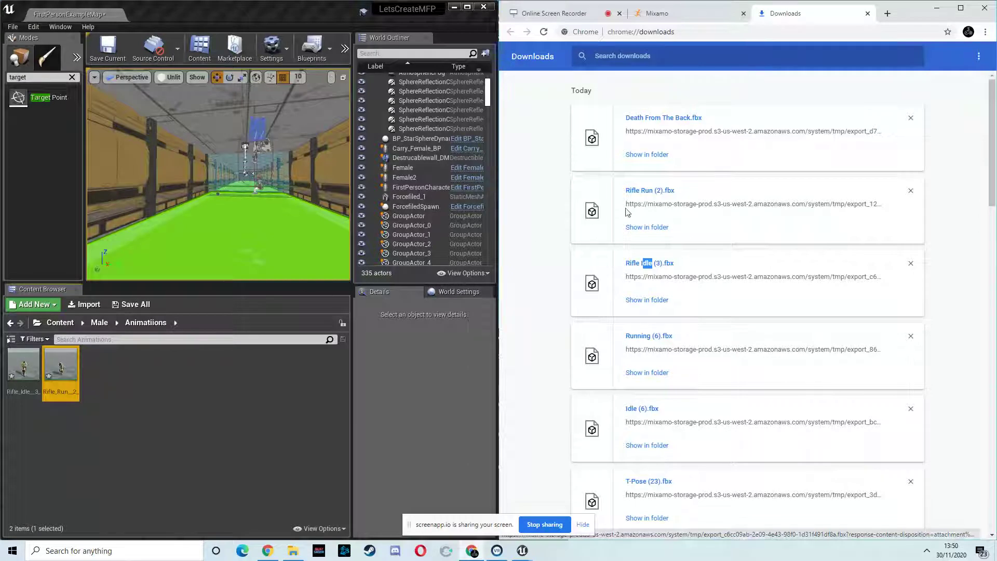
drag(661, 266, 180, 391)
drag(510, 268, 131, 388)
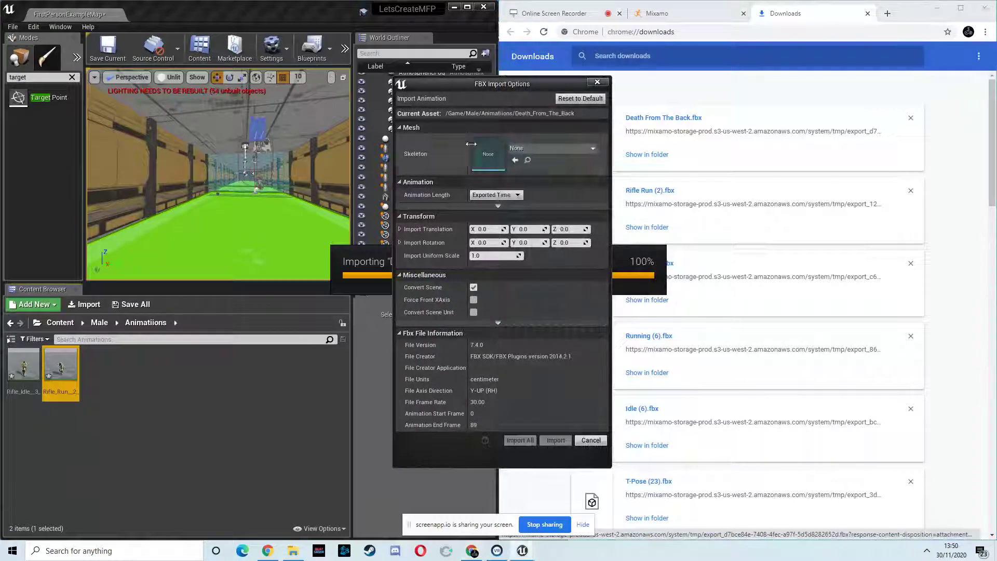
click(541, 149)
click(537, 281)
click(516, 441)
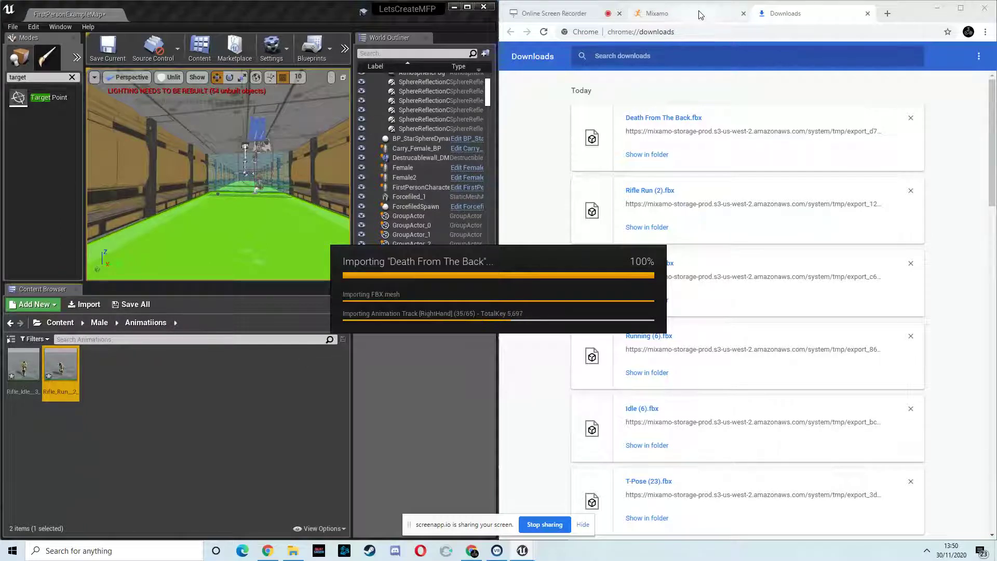
click(722, 16)
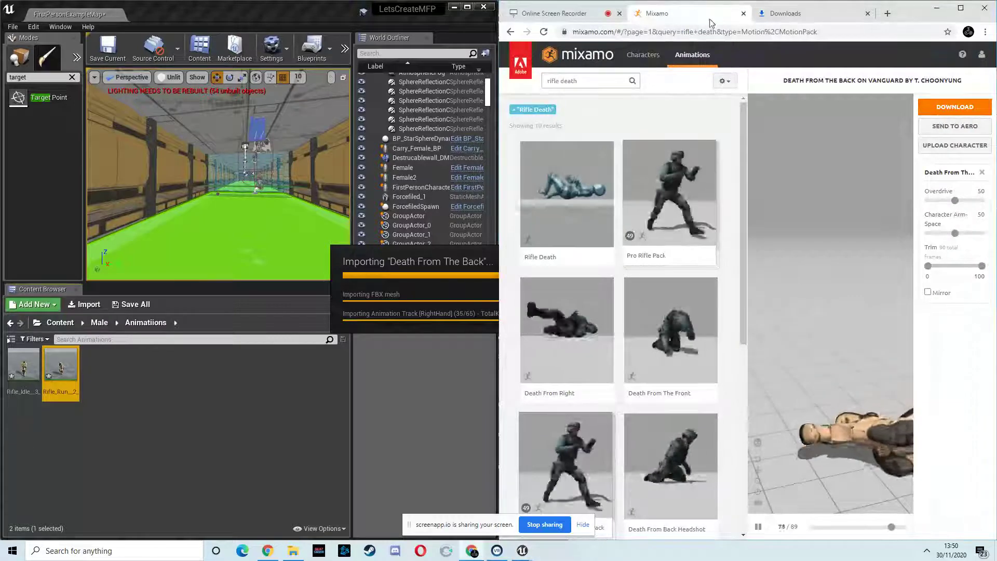
Close Mixamo and search the web for 'free sci fi gun' in a maximized Chrome
click(743, 14)
click(967, 10)
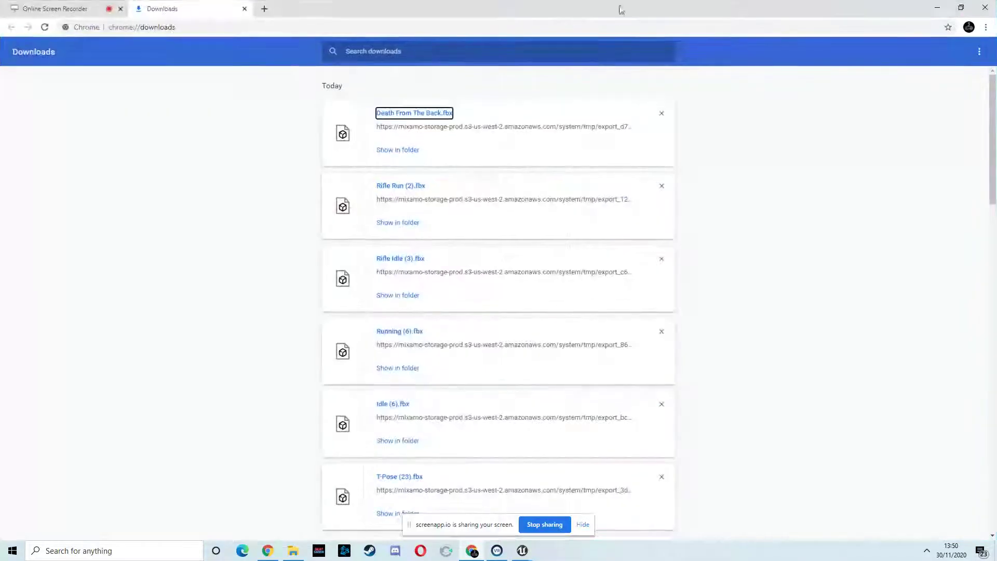
click(261, 8)
text(free sci)
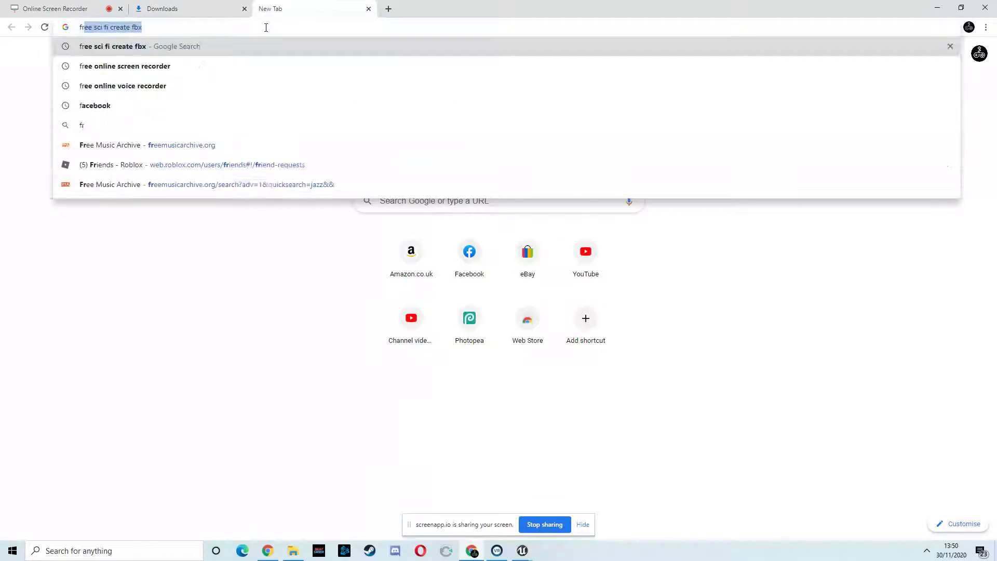
text( fi gun)
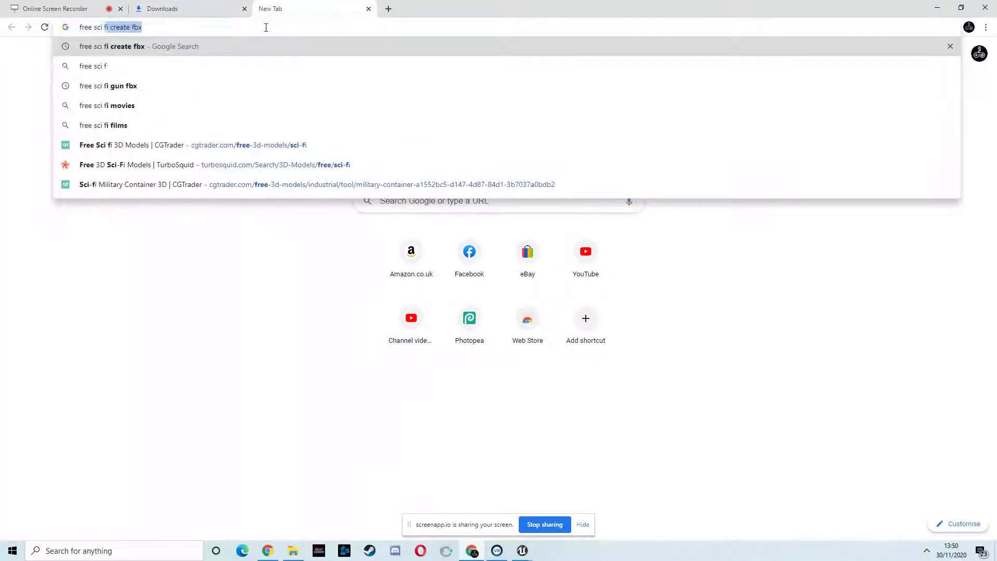
key(Return)
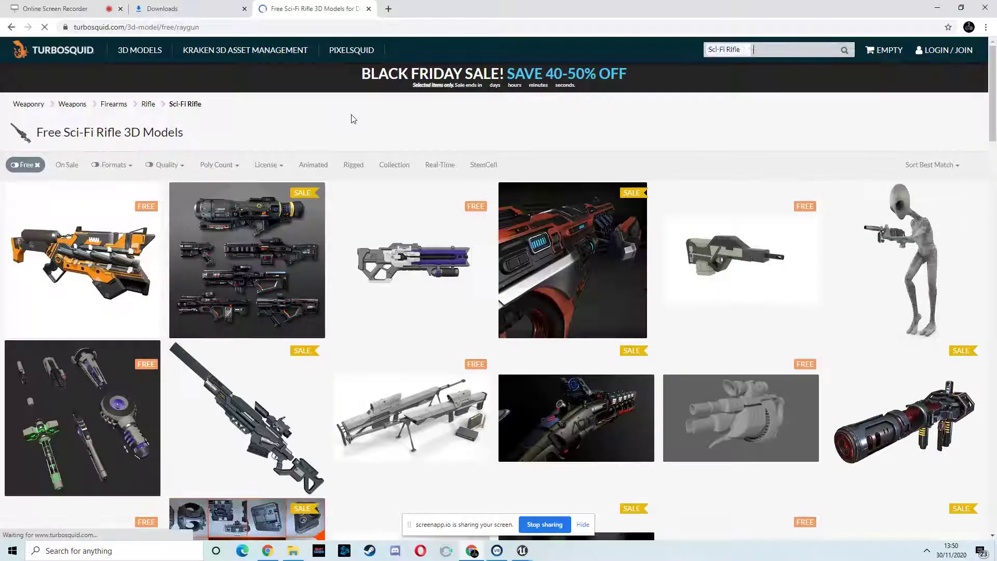
Browse a TurboSquid sci-fi gun page, go back, then return to a maximized Unreal Editor
mouse_move(432, 282)
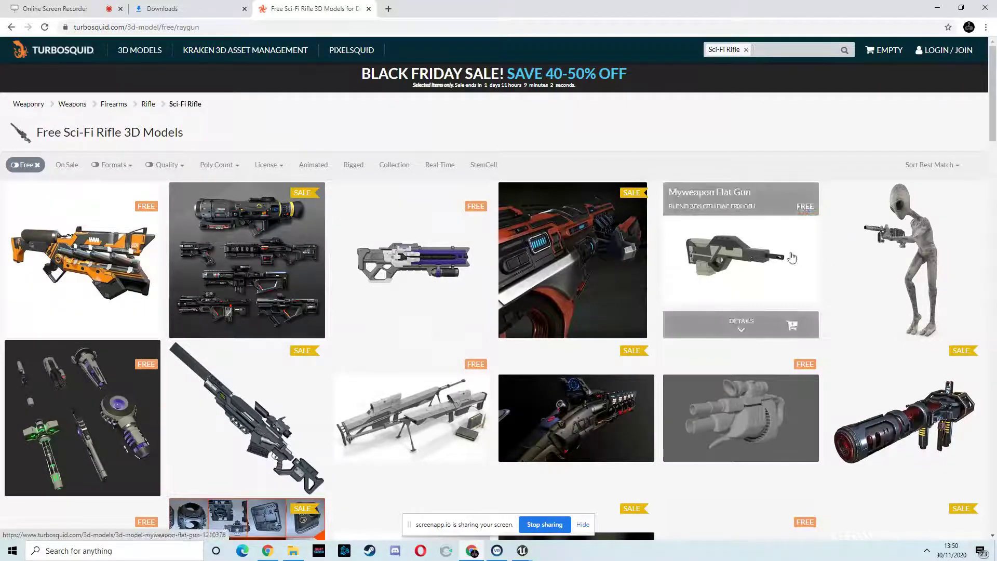
scroll(638, 233, down, 5)
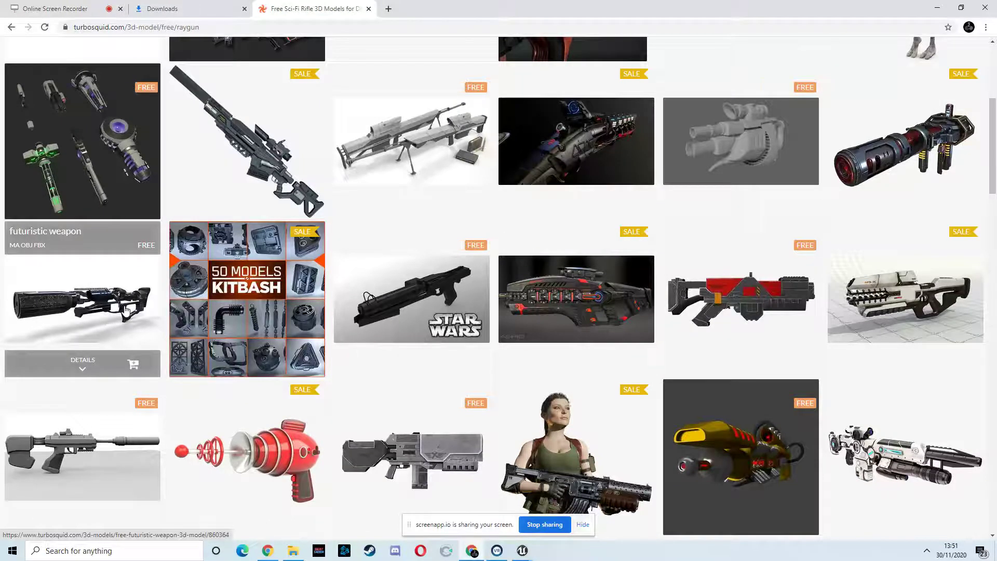
scroll(127, 310, down, 5)
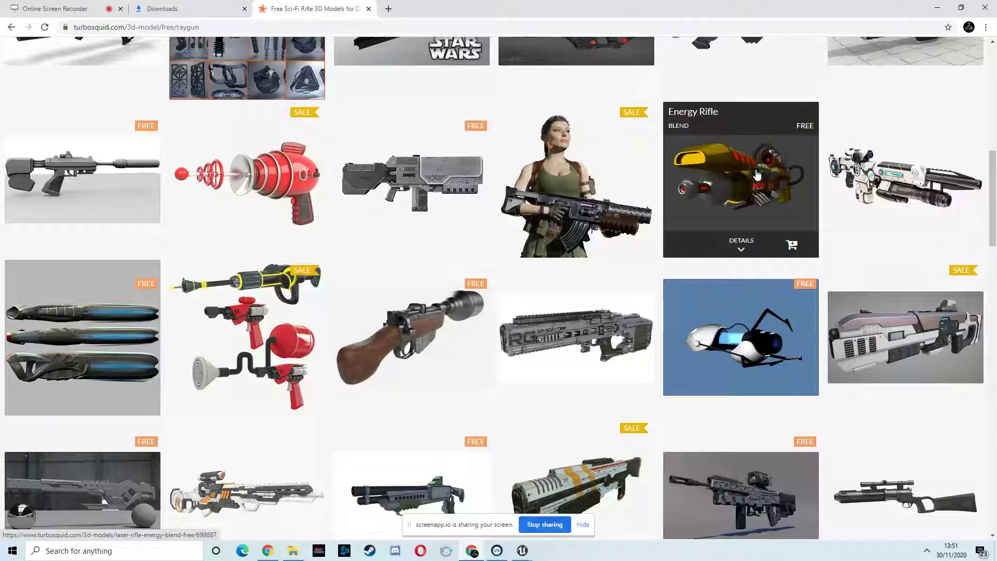
scroll(776, 184, up, 5)
scroll(775, 184, up, 1)
scroll(775, 185, up, 5)
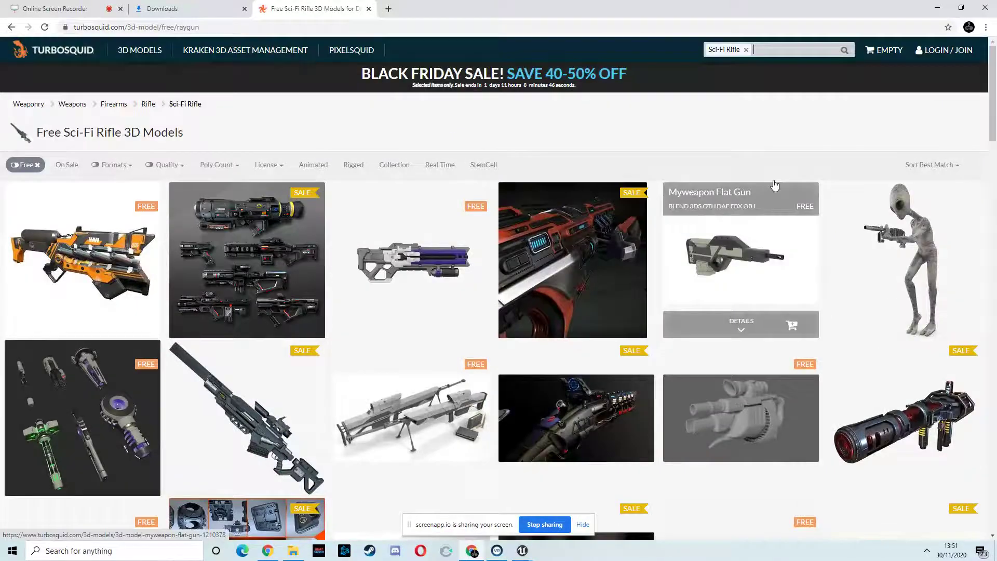
click(11, 27)
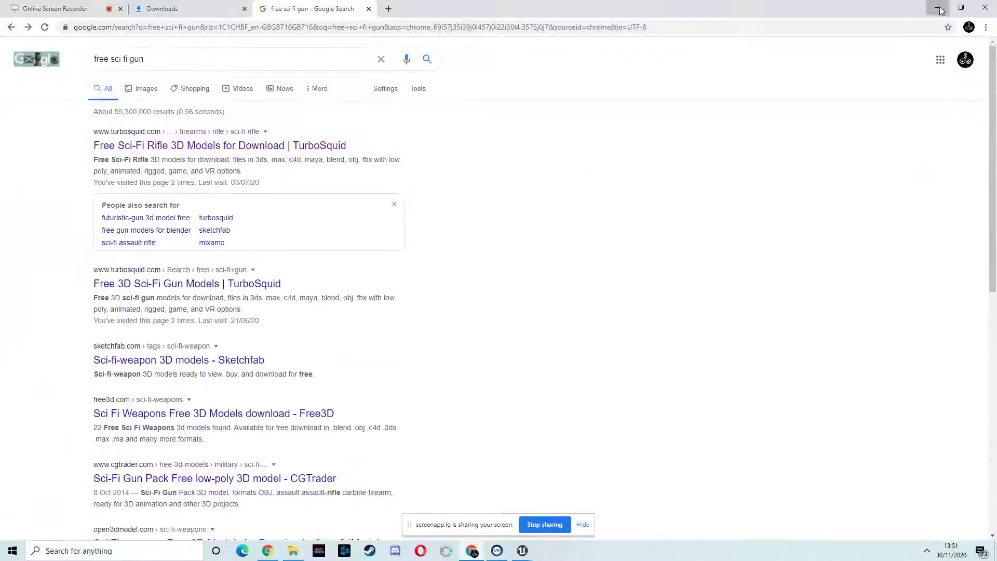
click(937, 8)
double_click(448, 24)
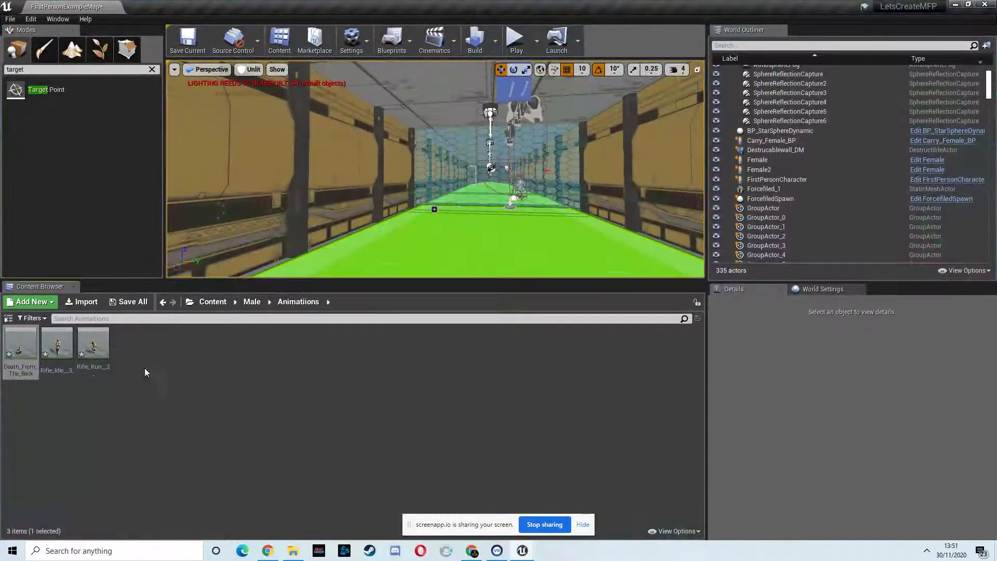
Create a 1D blend space in the Animations folder based on the T-Pose 23 skeleton
right_click(136, 355)
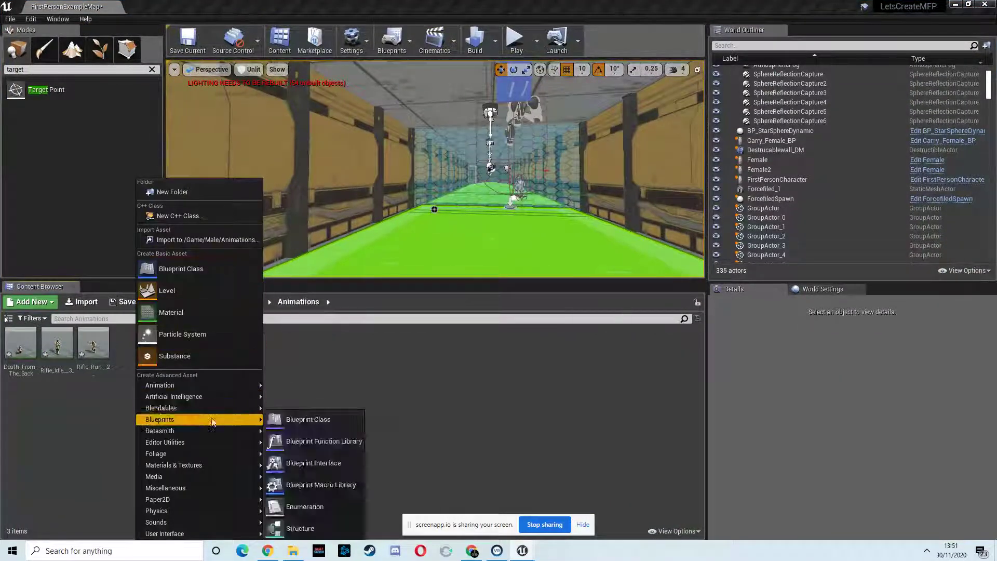
mouse_move(208, 385)
click(307, 440)
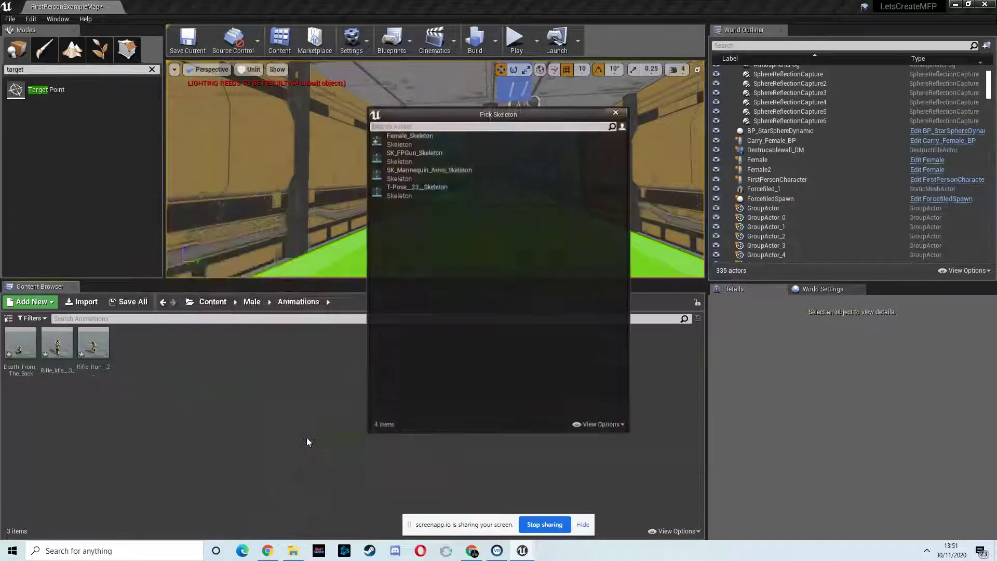
click(430, 190)
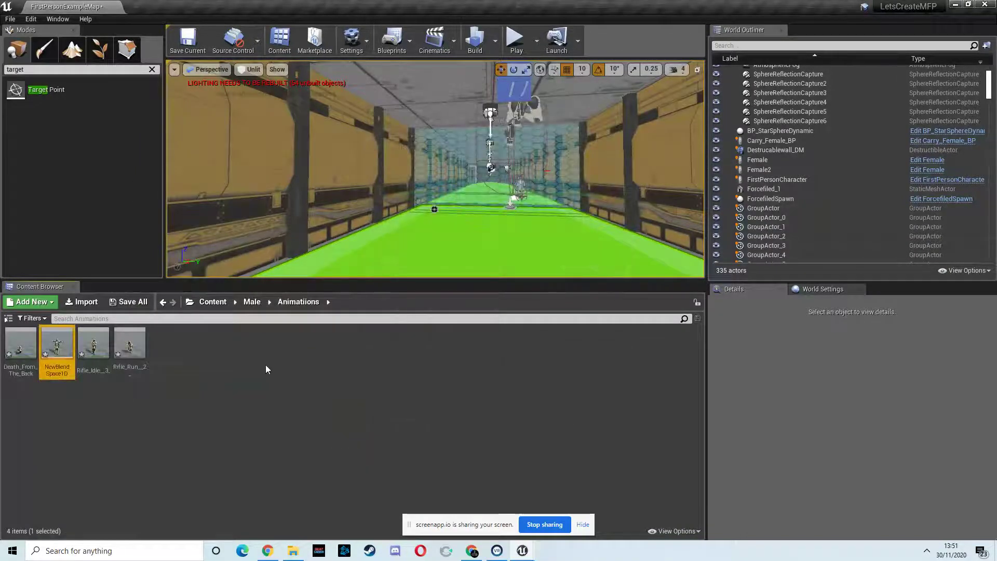
Create NewAnimBlueprint targeting the T-Pose 23 skeleton, then switch to the blend space editor
right_click(164, 375)
mouse_move(201, 387)
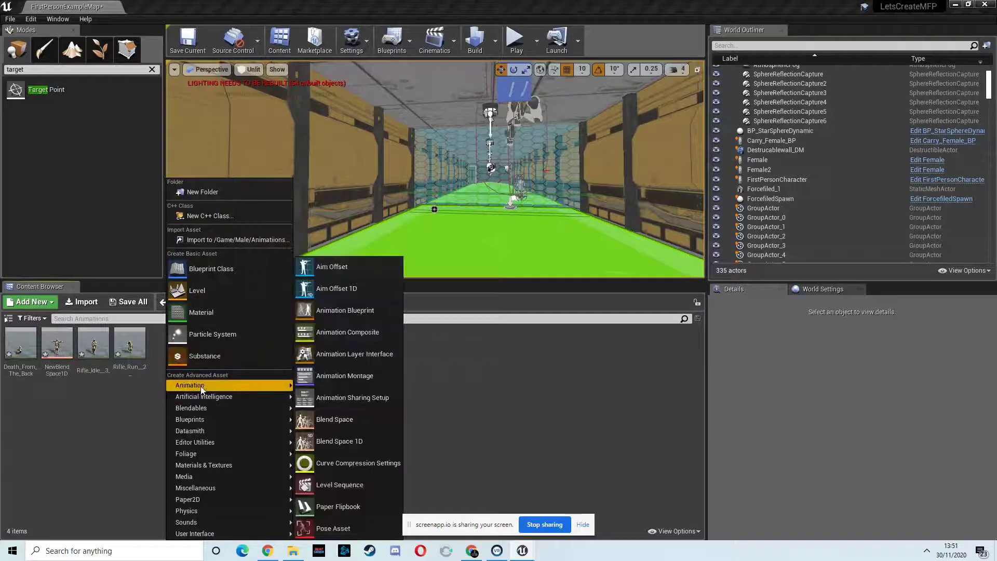
click(361, 312)
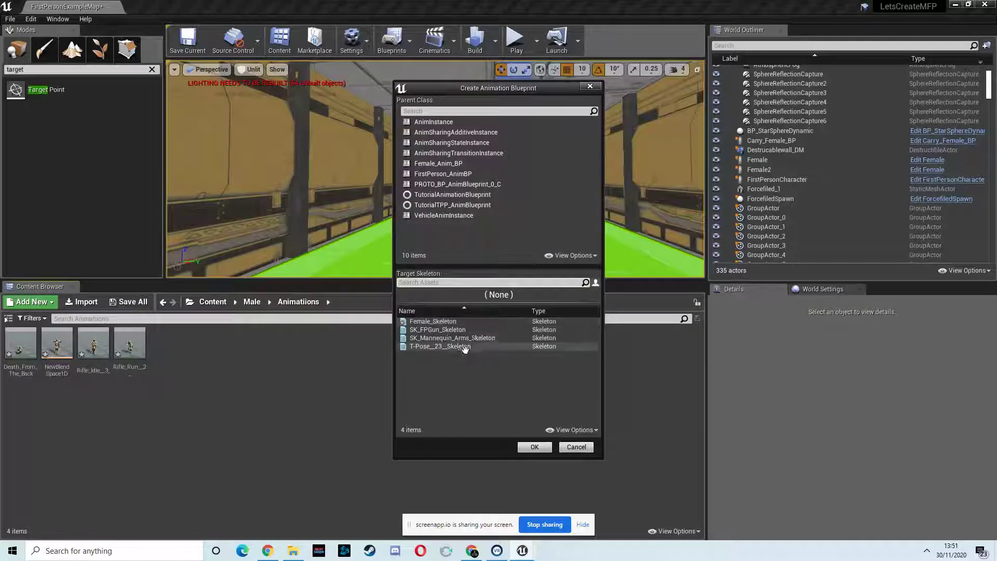
click(457, 346)
click(540, 451)
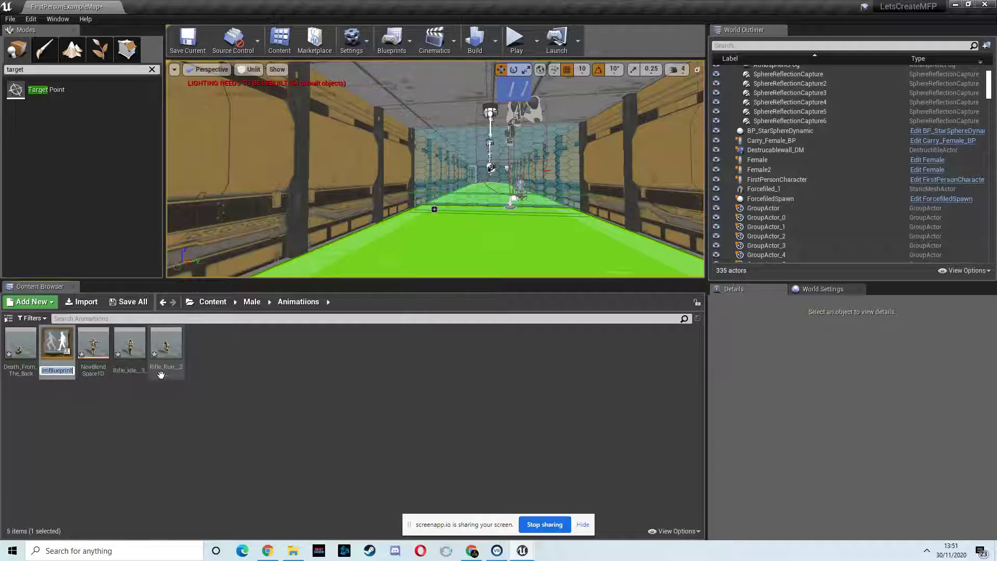
key(Return)
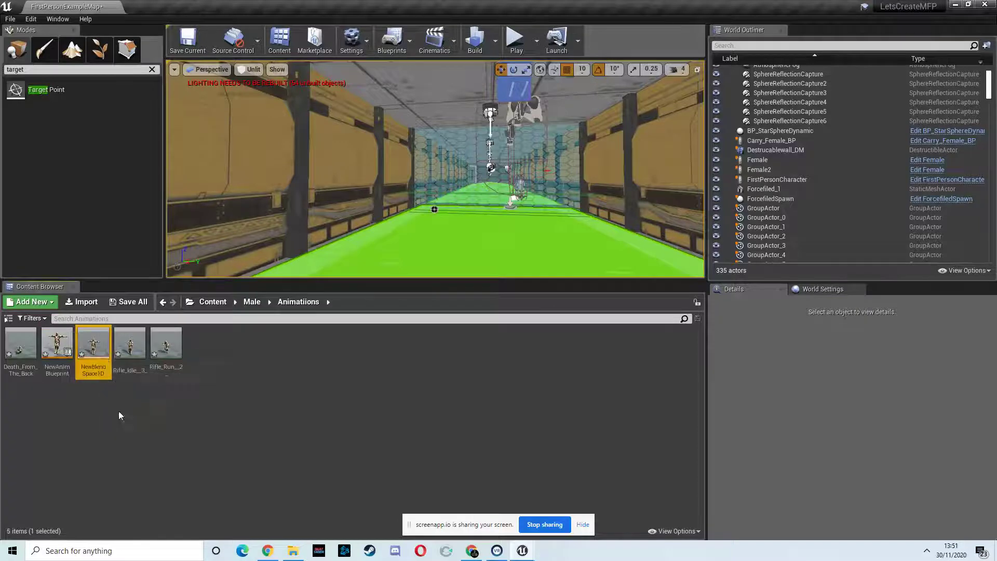
key(alt+Tab)
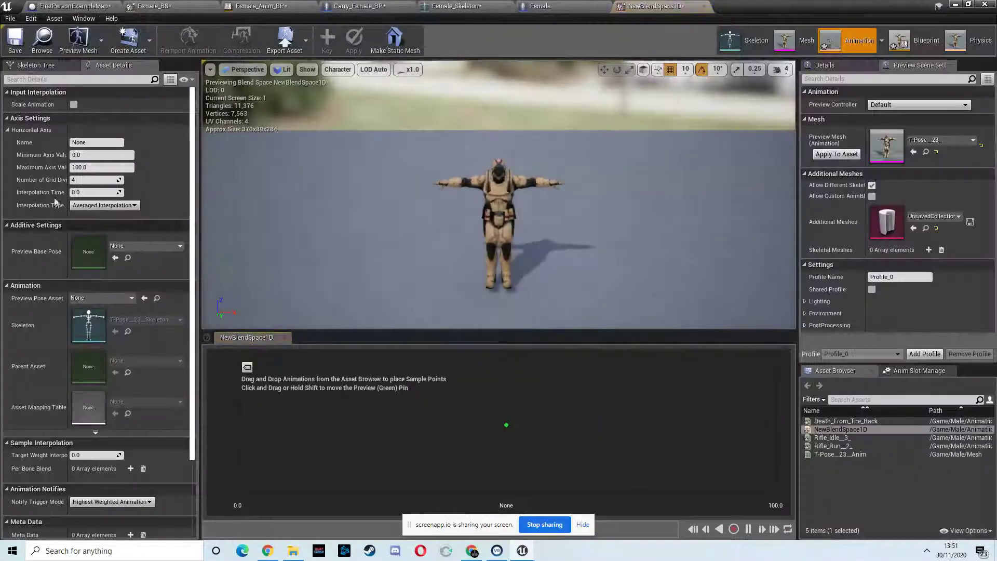
Set up the Speed axis up to 600, placing Rifle_Idle_3 at 0 and Rifle_Run_2 at 300
click(90, 143)
double_click(91, 143)
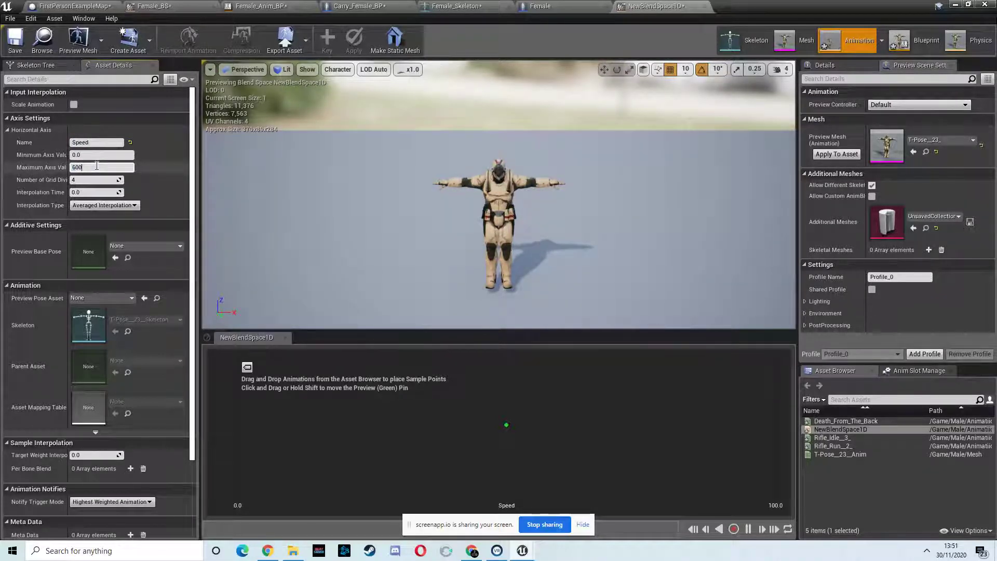
text(6)
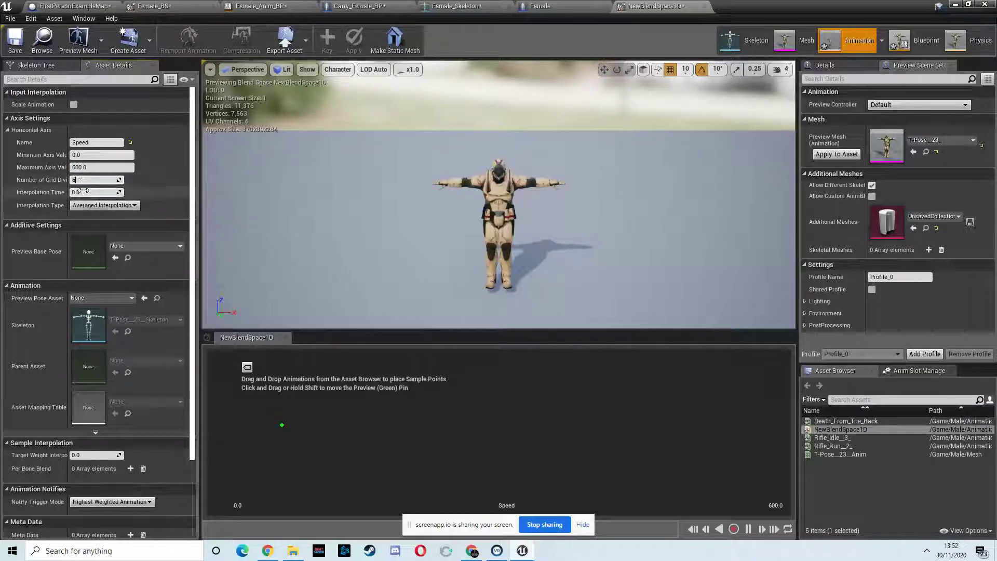
click(87, 191)
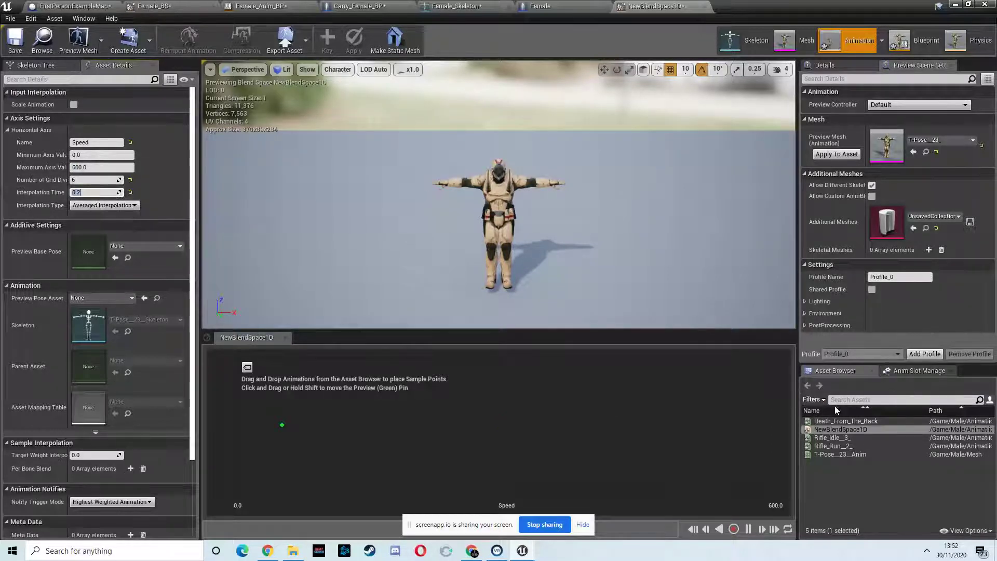
drag(834, 438, 254, 436)
drag(834, 446, 485, 436)
drag(282, 425, 385, 426)
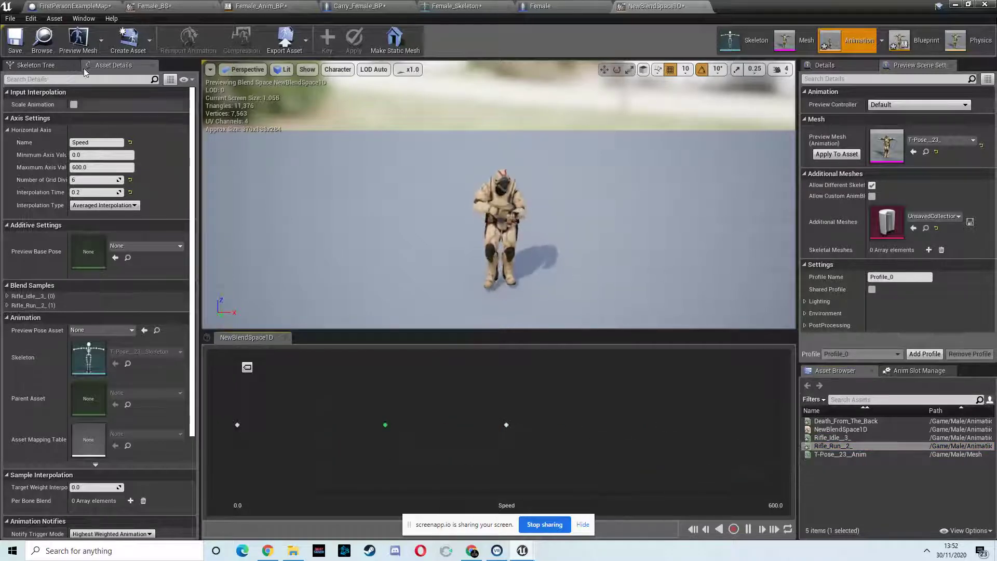
Close the Female, Female_Skeleton, Carry_Female_BP, Female_Anim_BP and female blend space editors
click(602, 6)
click(503, 6)
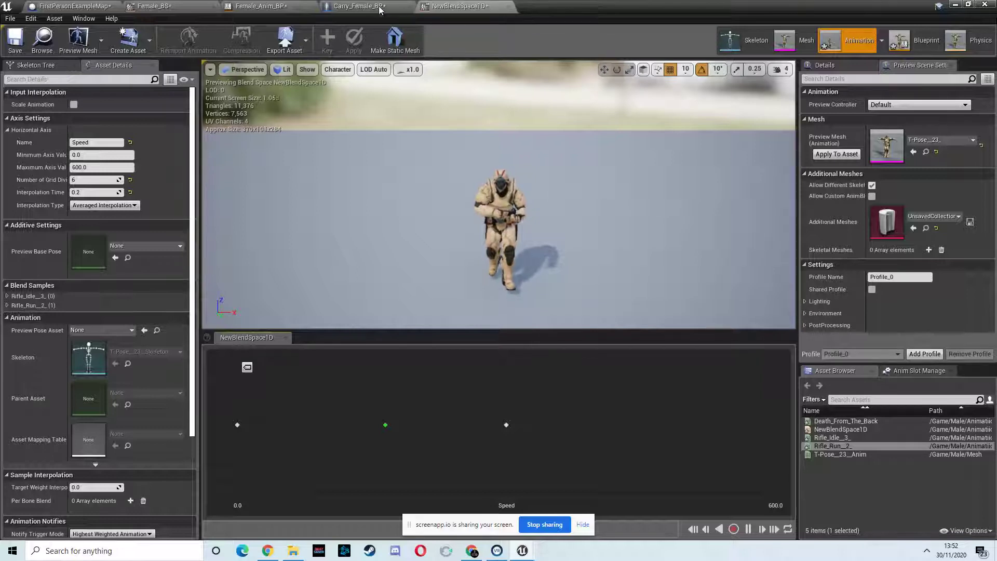
click(410, 8)
click(312, 6)
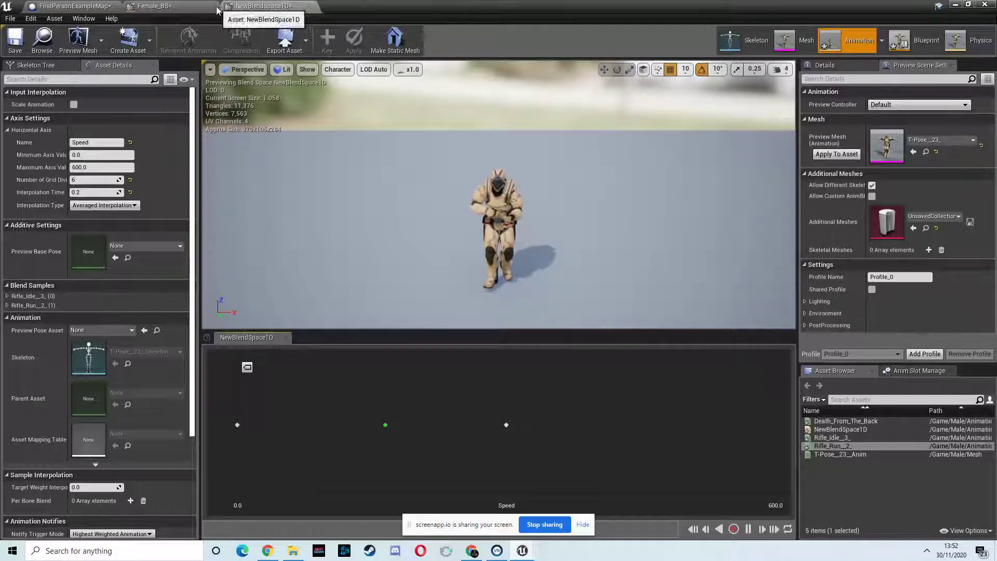
click(215, 6)
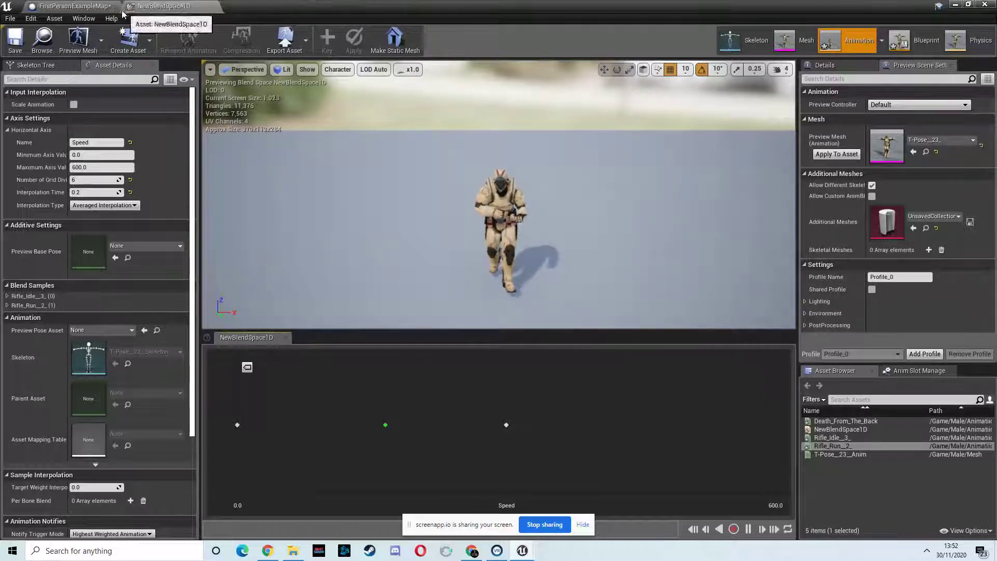
click(954, 5)
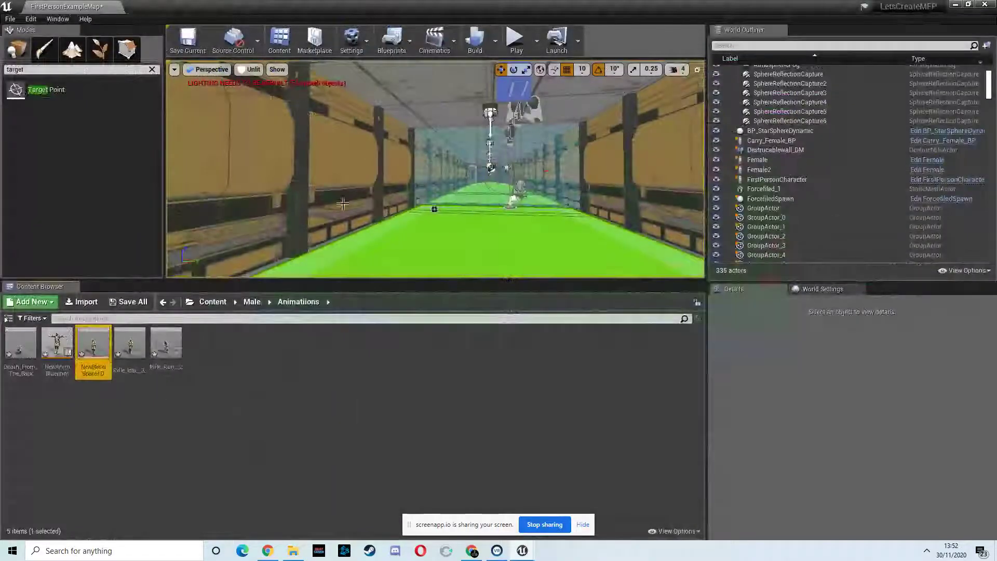
Open NewAnimBlueprint and try a NewBlendSpace1D player in the AnimGraph, then delete it
double_click(57, 344)
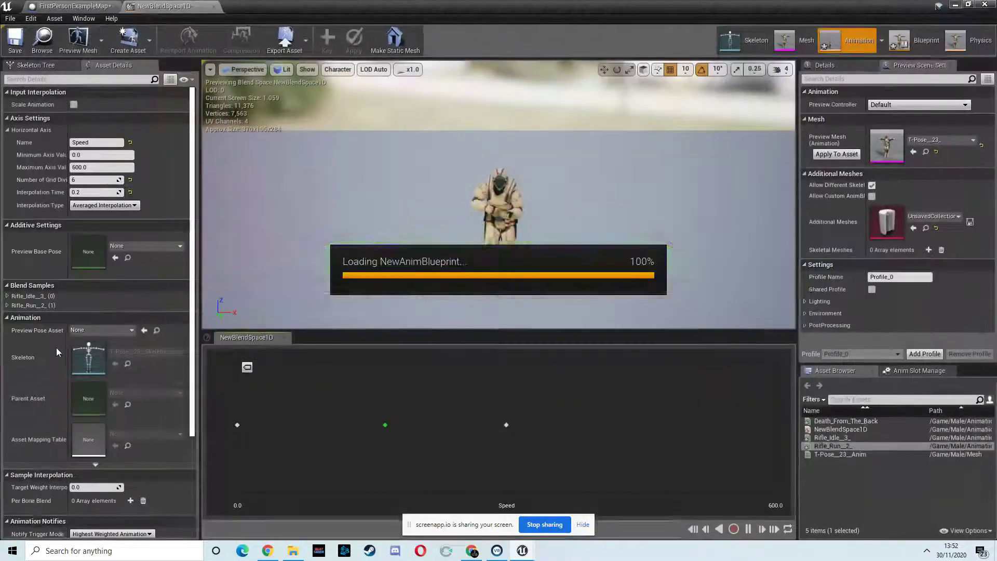
drag(835, 367, 394, 281)
drag(461, 312, 548, 317)
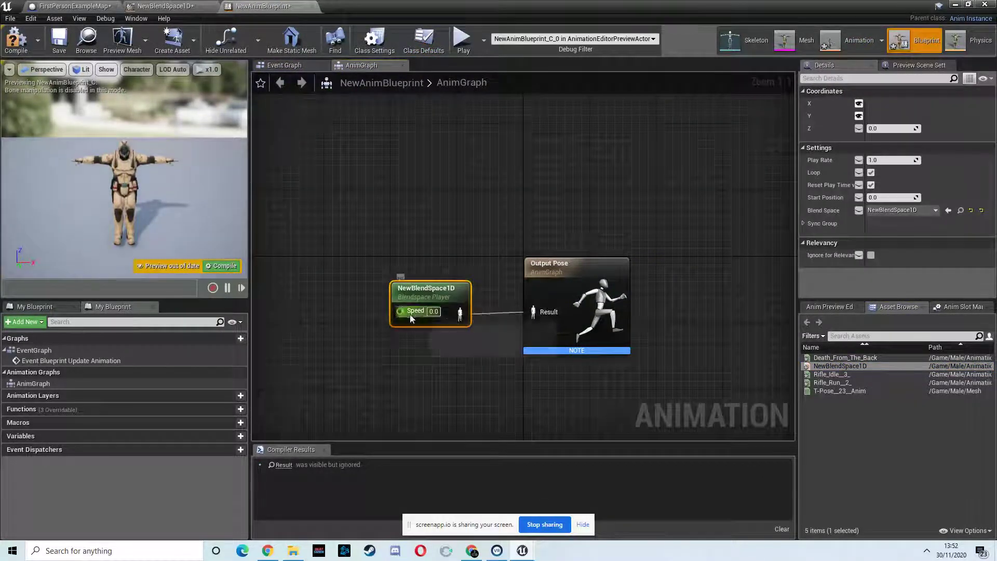
drag(400, 310, 320, 274)
key(Escape)
click(450, 285)
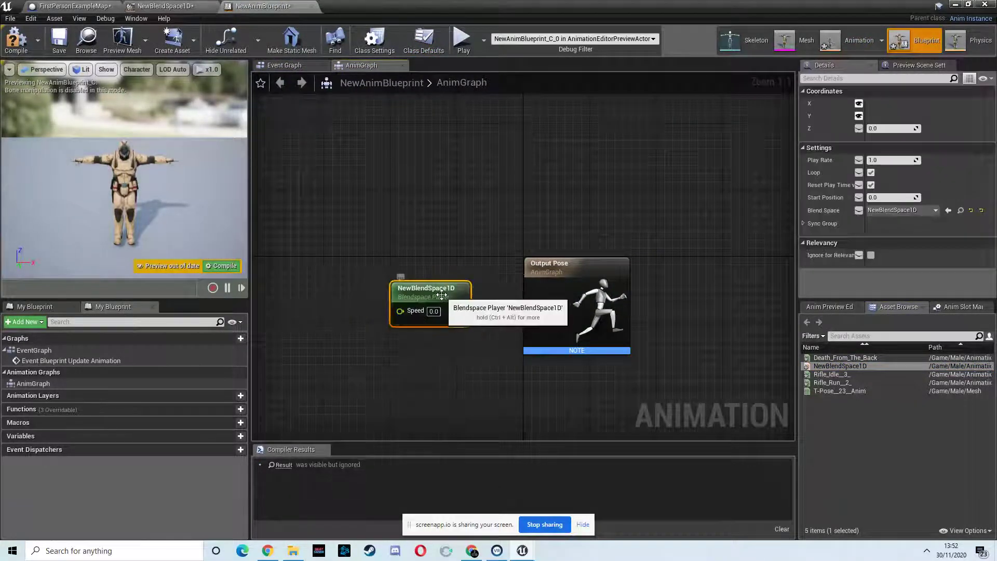
key(Delete)
Add a state machine feeding Output Pose, with a NewBlendSpace1D state wired from Entry
right_click(389, 298)
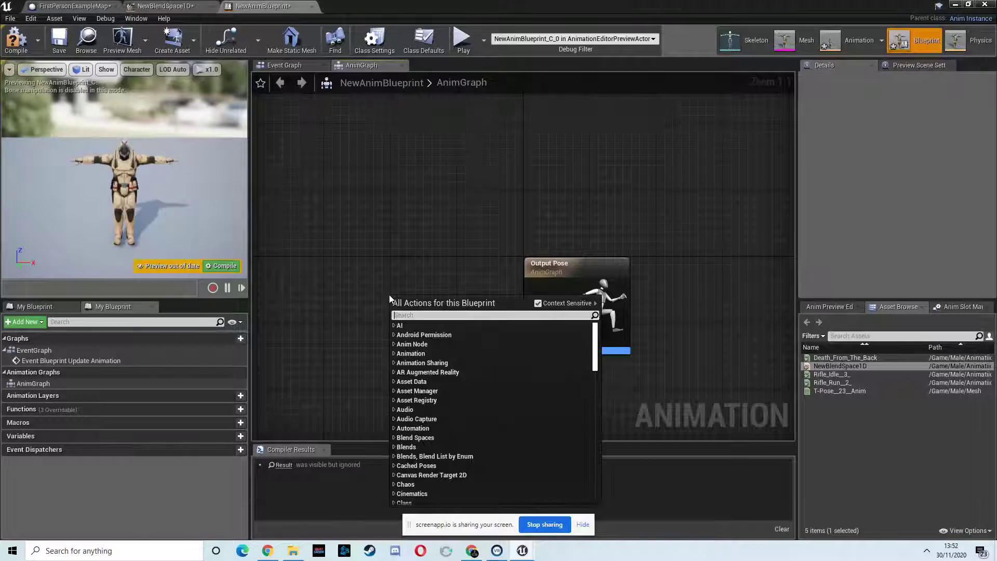
text(add new)
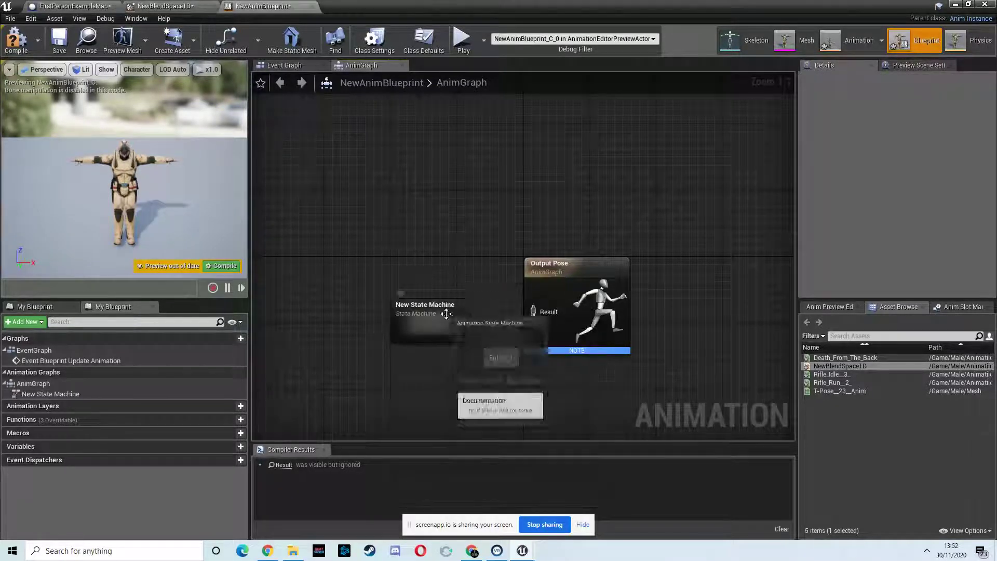
drag(457, 328, 533, 312)
double_click(426, 307)
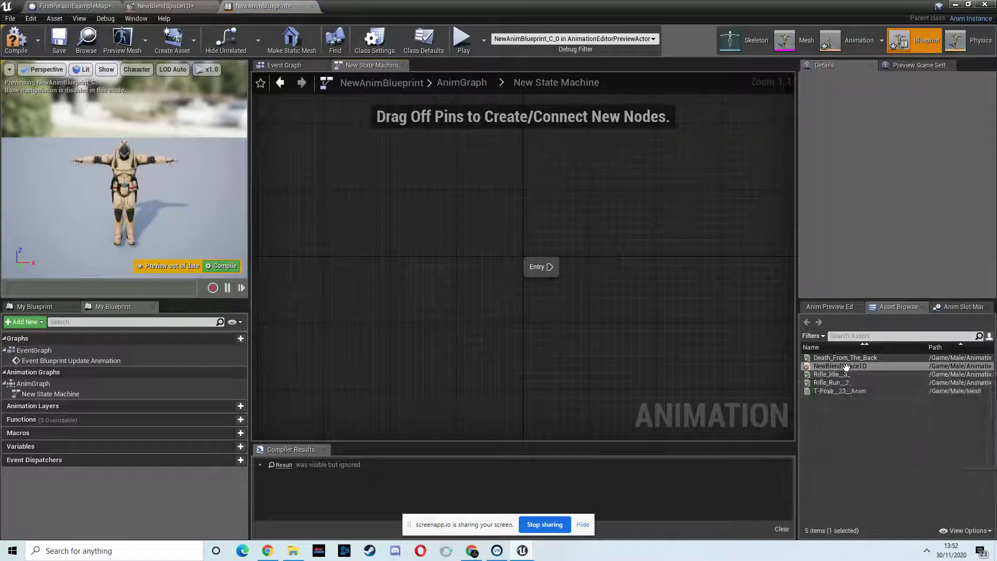
drag(849, 366, 625, 258)
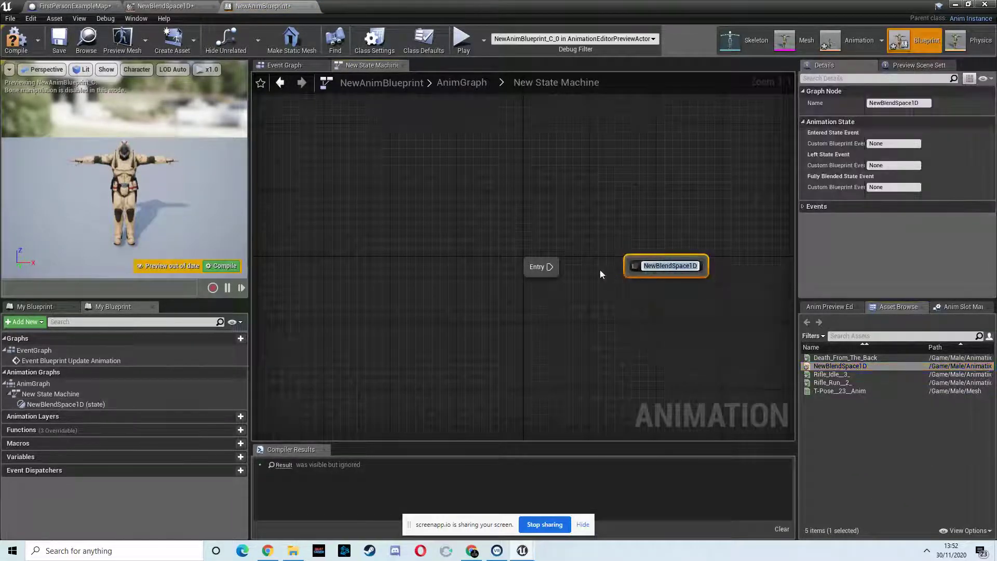
drag(551, 267, 654, 267)
double_click(666, 266)
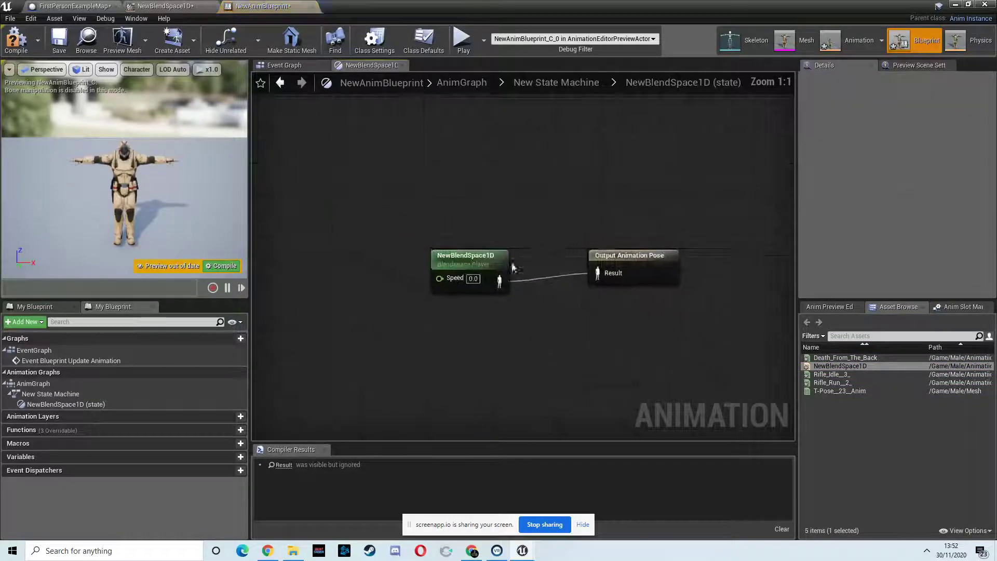
Promote the blend space's Speed pin to a float variable named Speed
drag(404, 263, 403, 259)
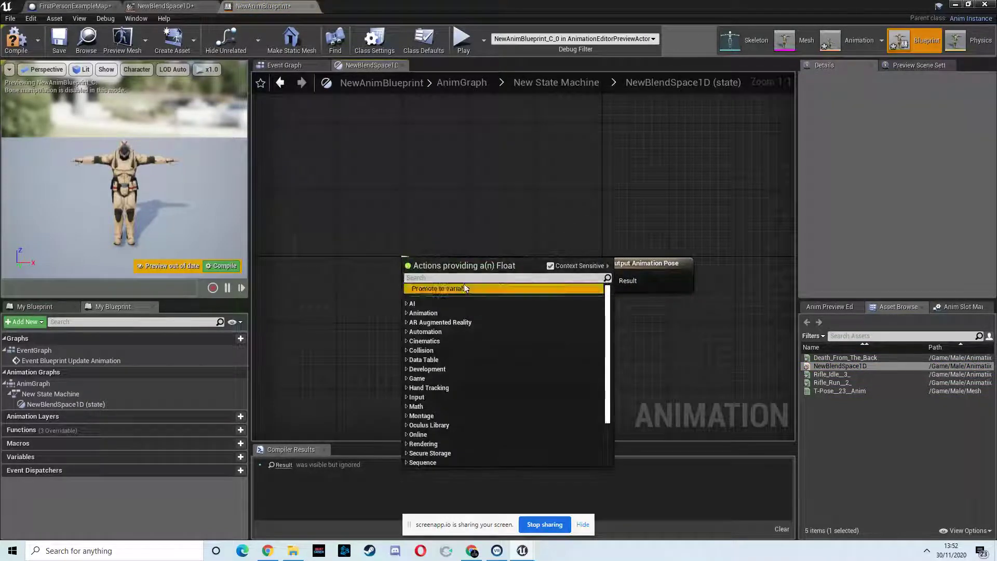
click(431, 287)
click(897, 106)
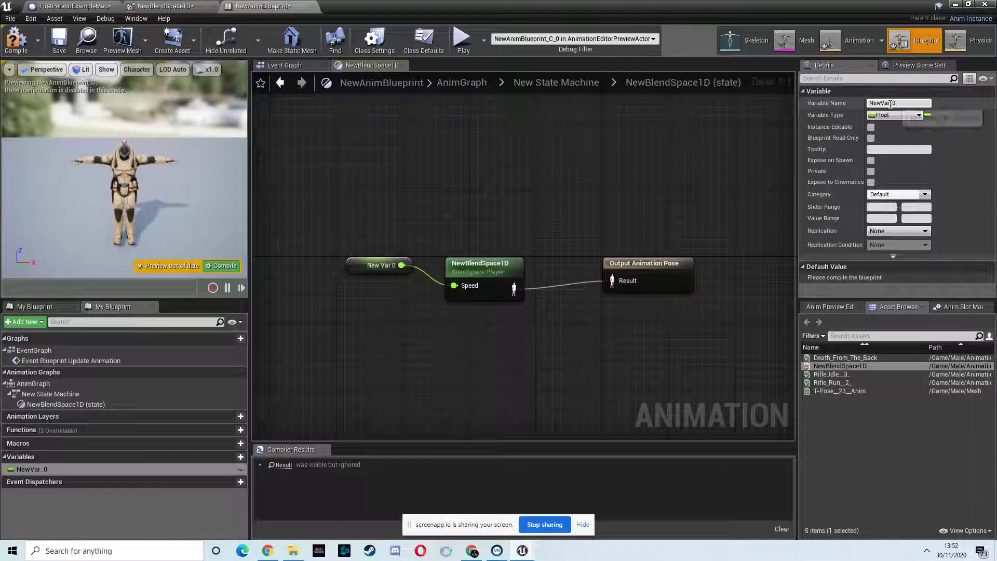
text(Speed)
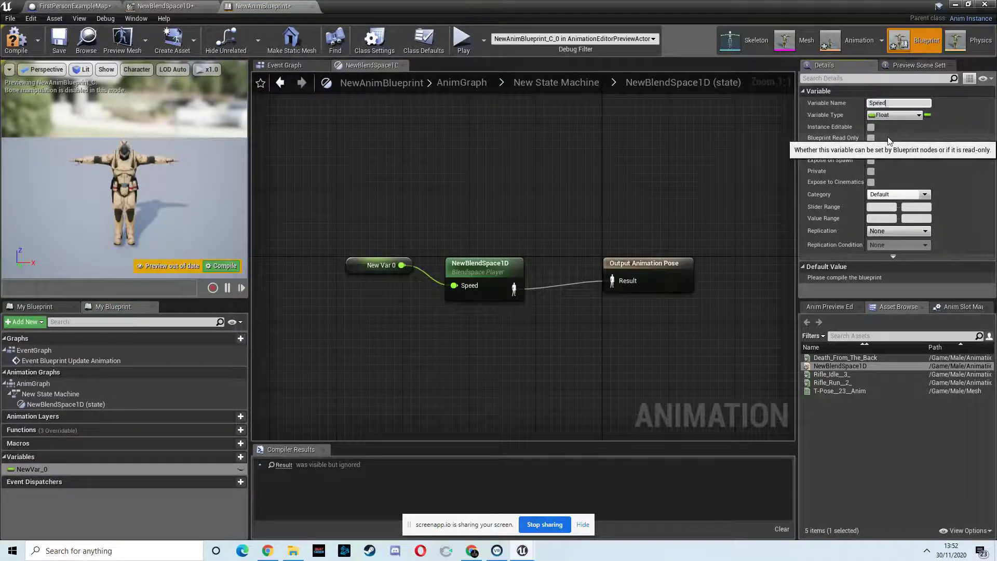
key(Return)
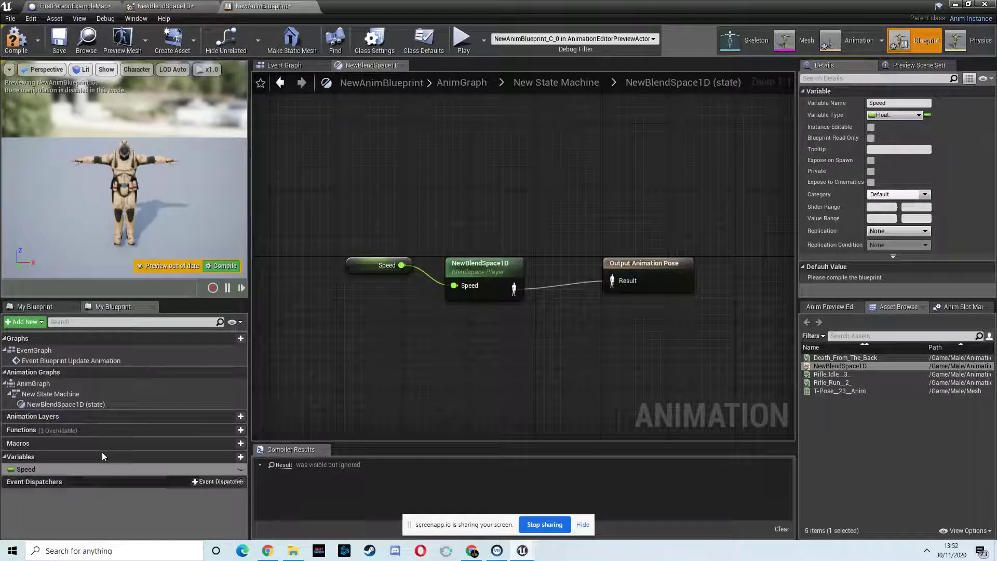
click(275, 66)
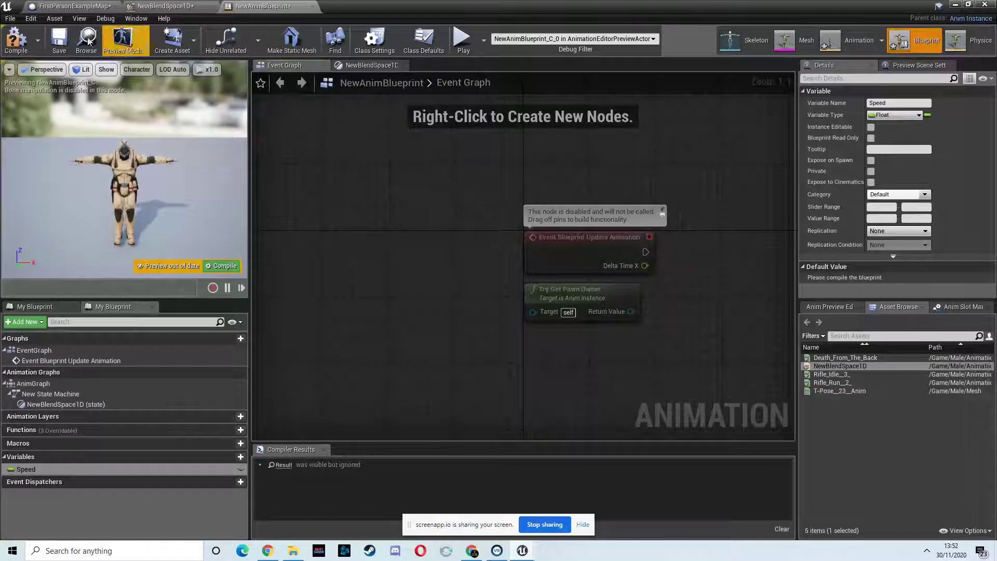
click(969, 8)
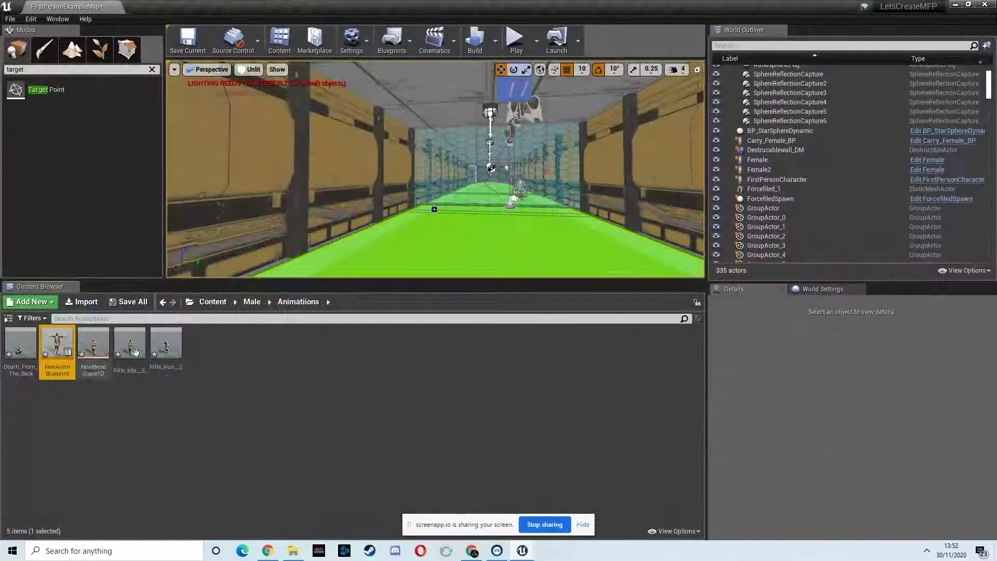
Create a Blueprints folder inside Male and open it
click(253, 302)
right_click(95, 341)
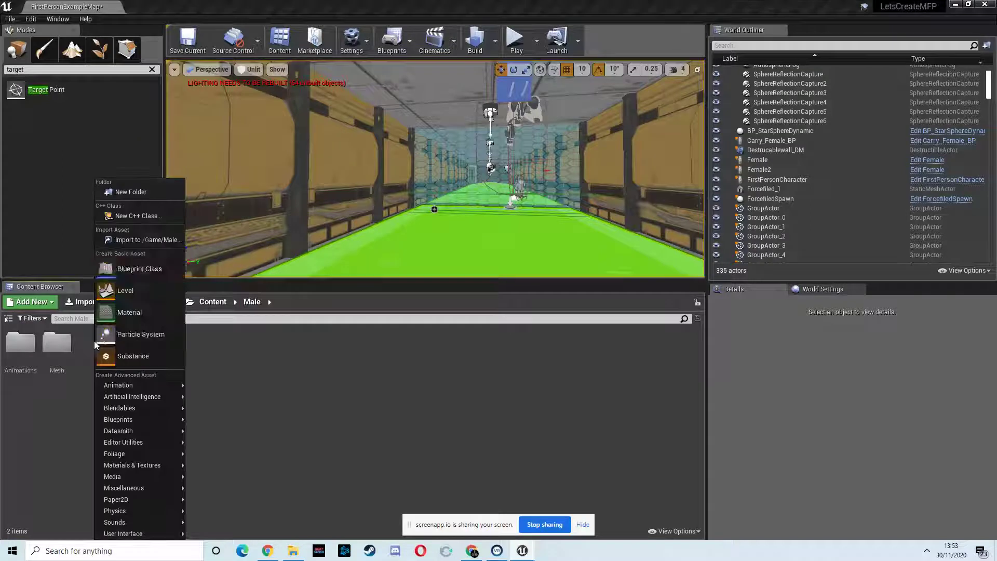
click(125, 195)
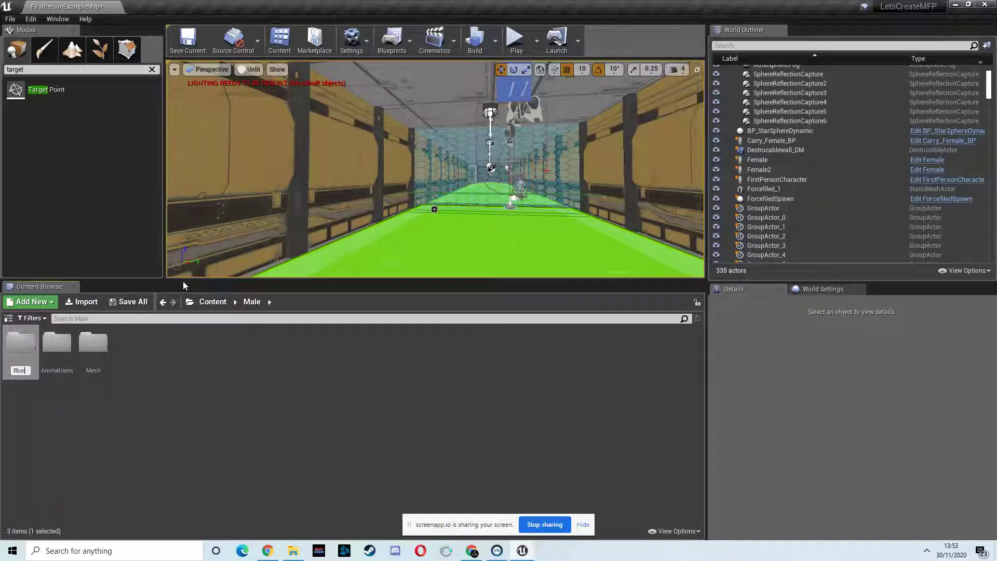
text(Blueprints)
key(Return)
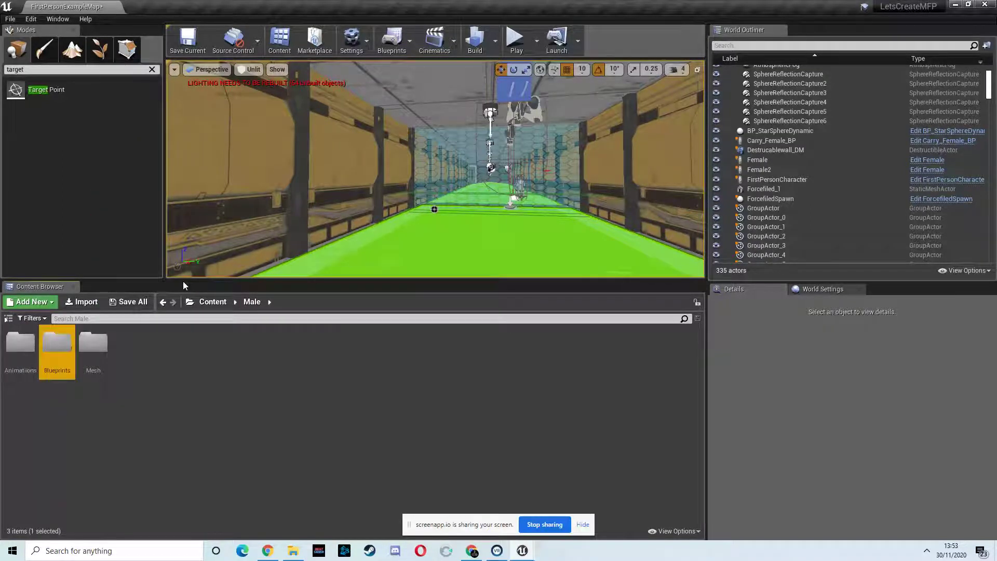
double_click(49, 346)
Create a Character-based blueprint class named Male_BP
right_click(72, 374)
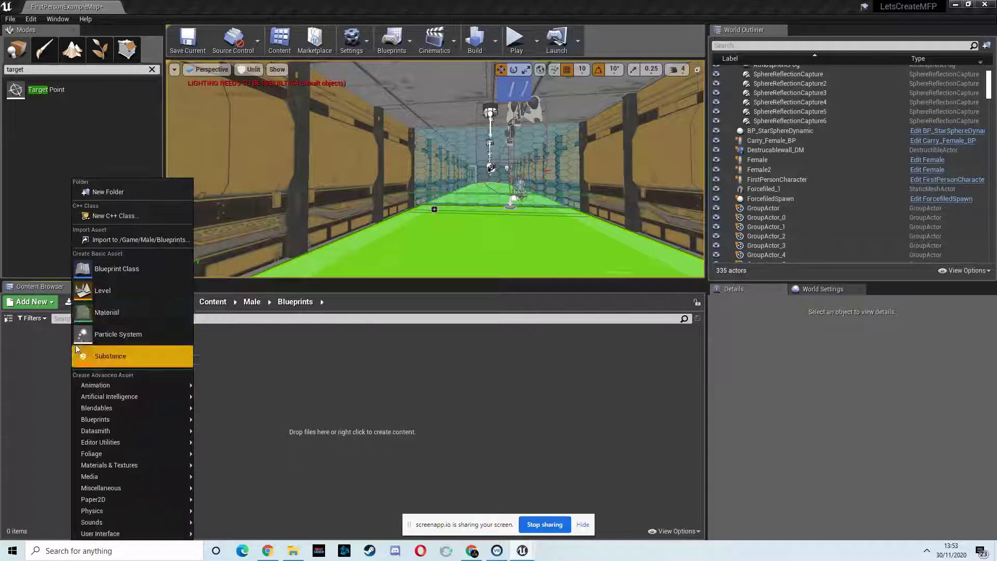
click(123, 265)
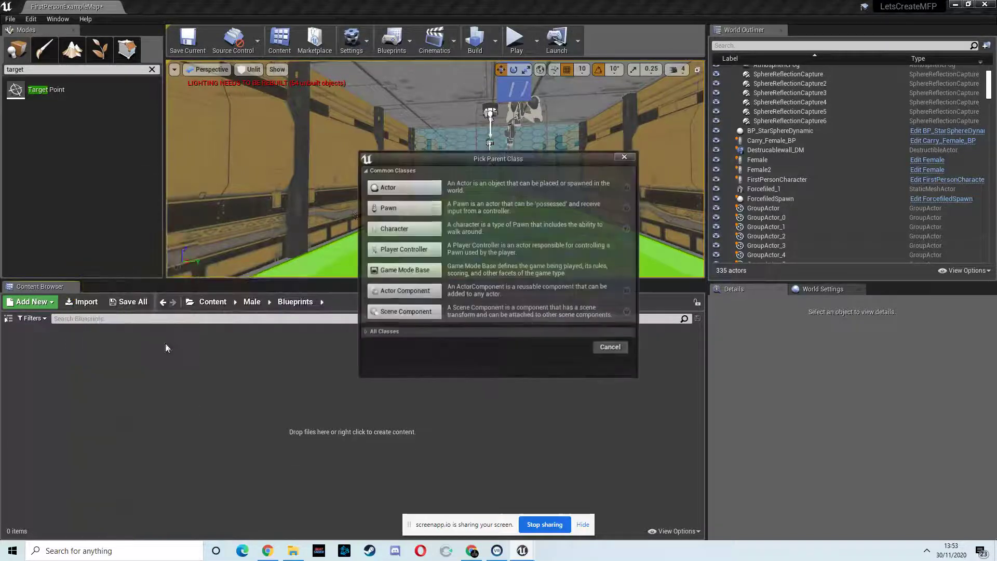
click(370, 234)
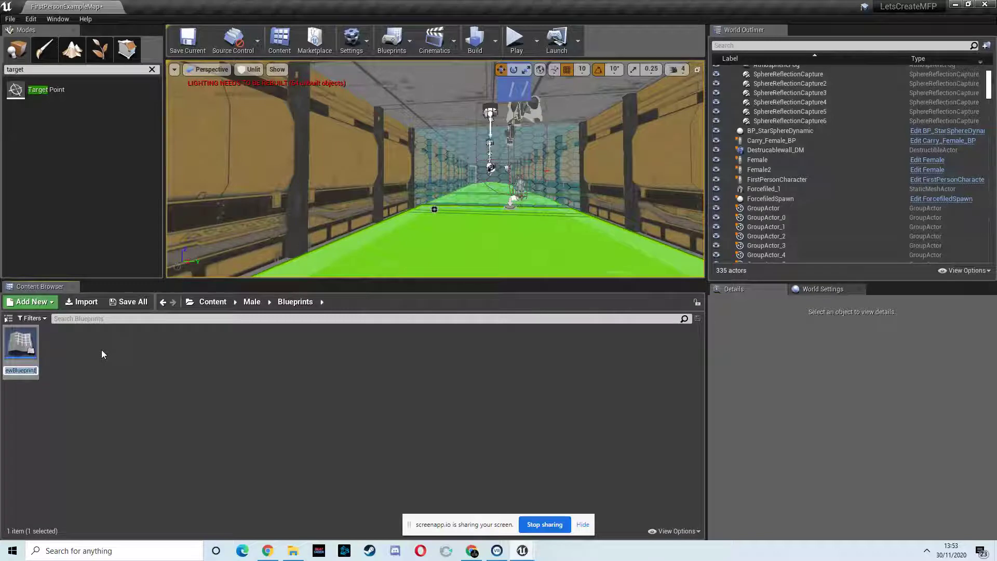
text(Male_BP)
key(Return)
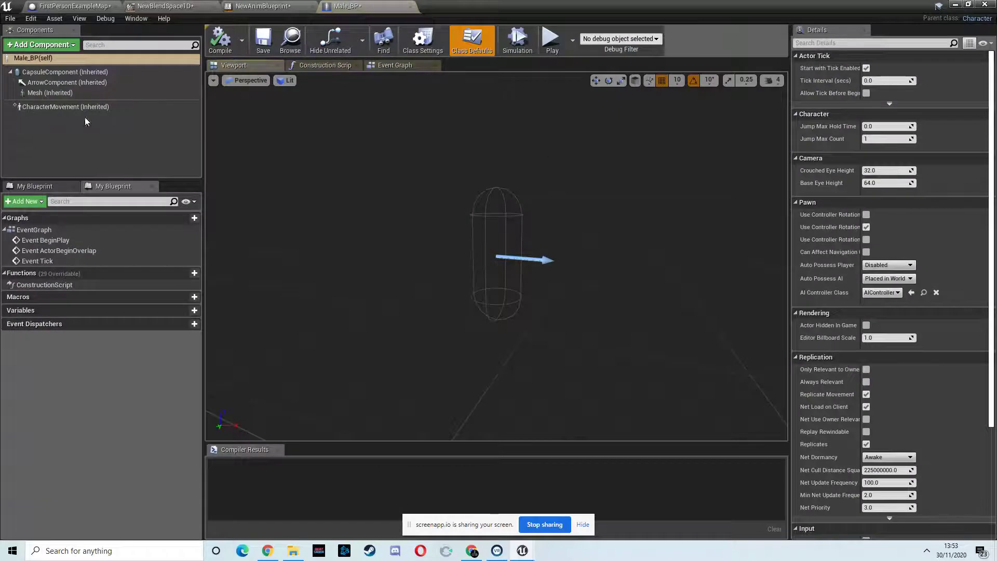
Assign the T-Pose_23 skeletal mesh to Male_BP, lowered to Z -90 and rotated -90
click(50, 93)
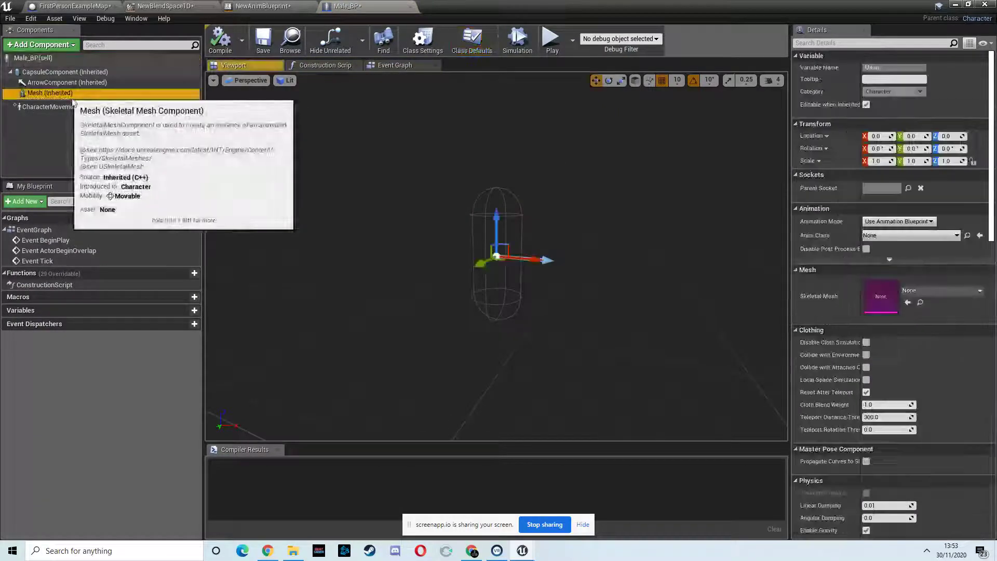
click(980, 291)
click(904, 427)
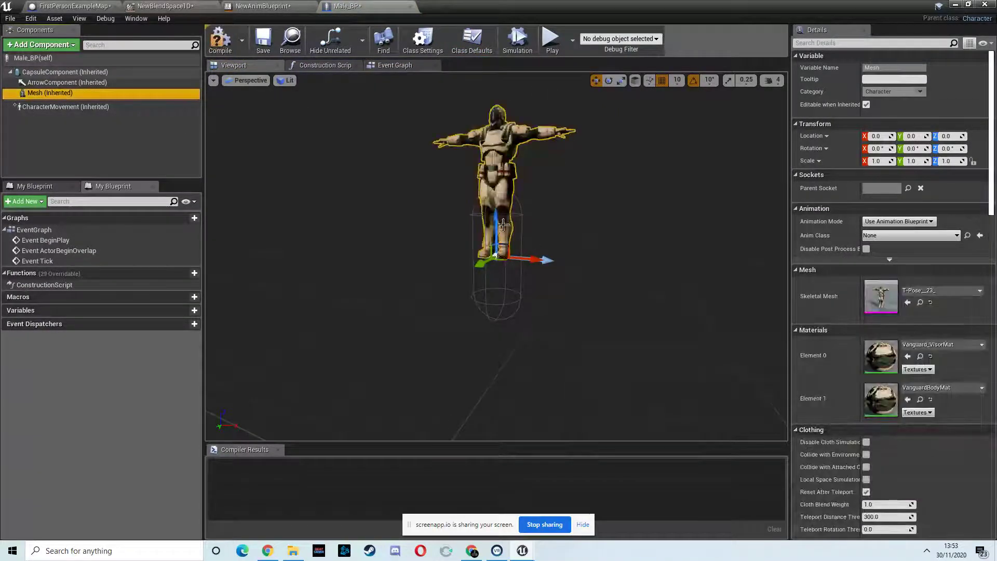
drag(501, 227, 499, 286)
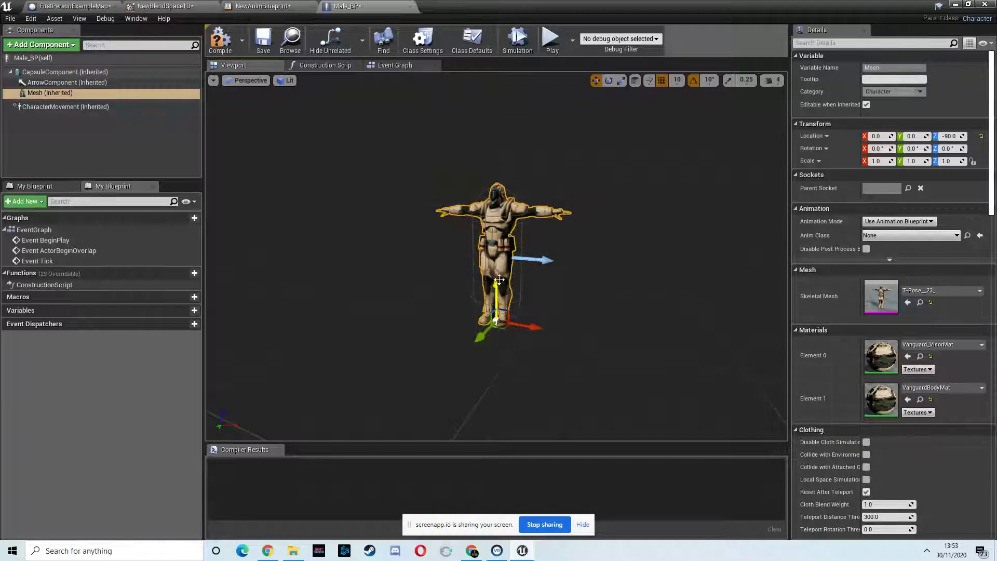
key(e)
drag(532, 337, 574, 295)
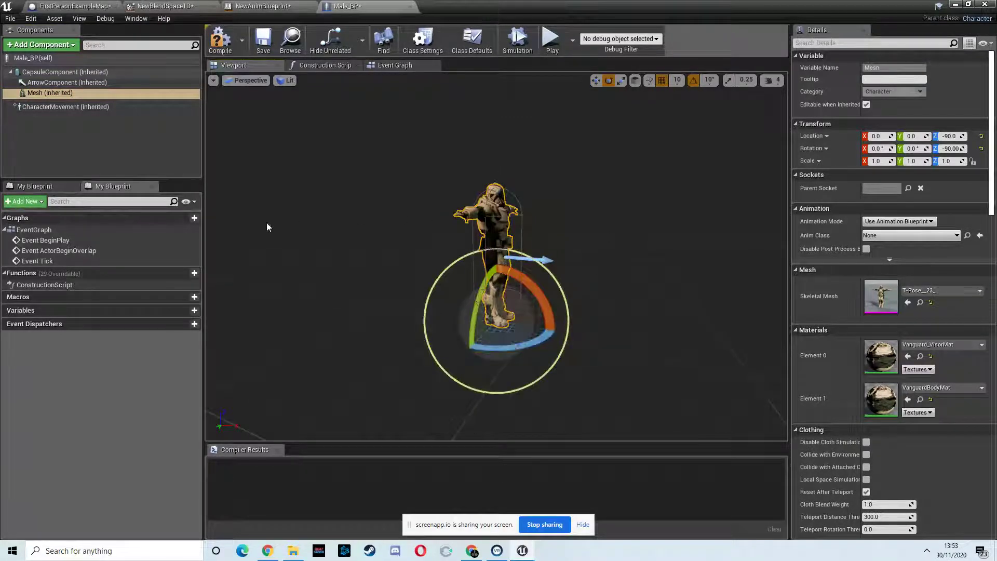
Set the mesh's Anim Class to NewAnimBlueprint_C
click(914, 236)
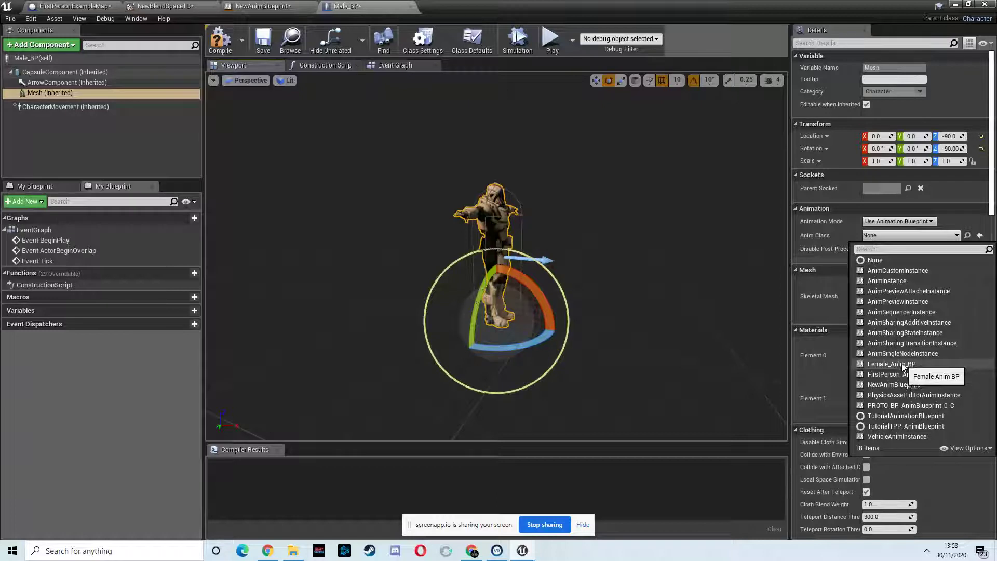
click(893, 385)
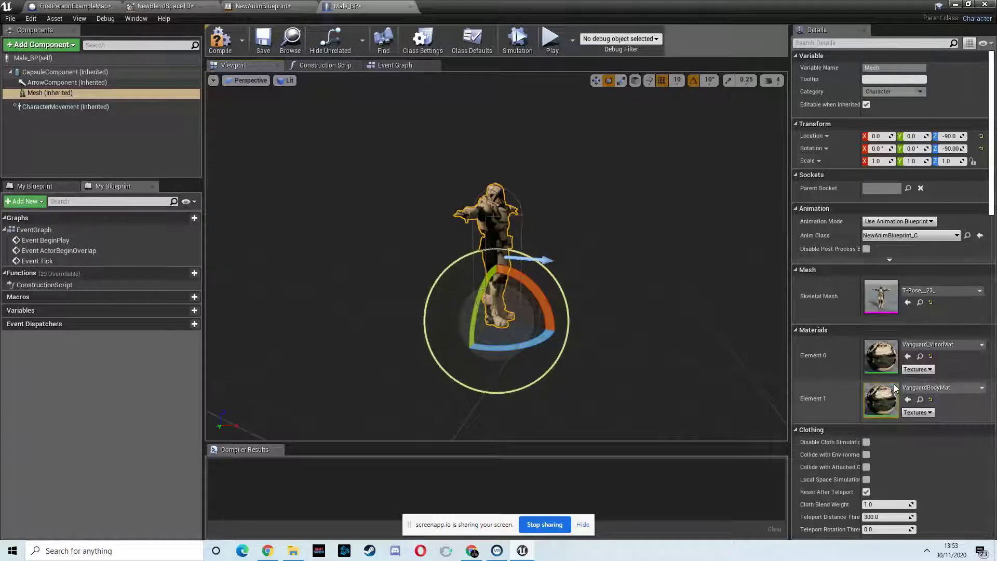
click(959, 4)
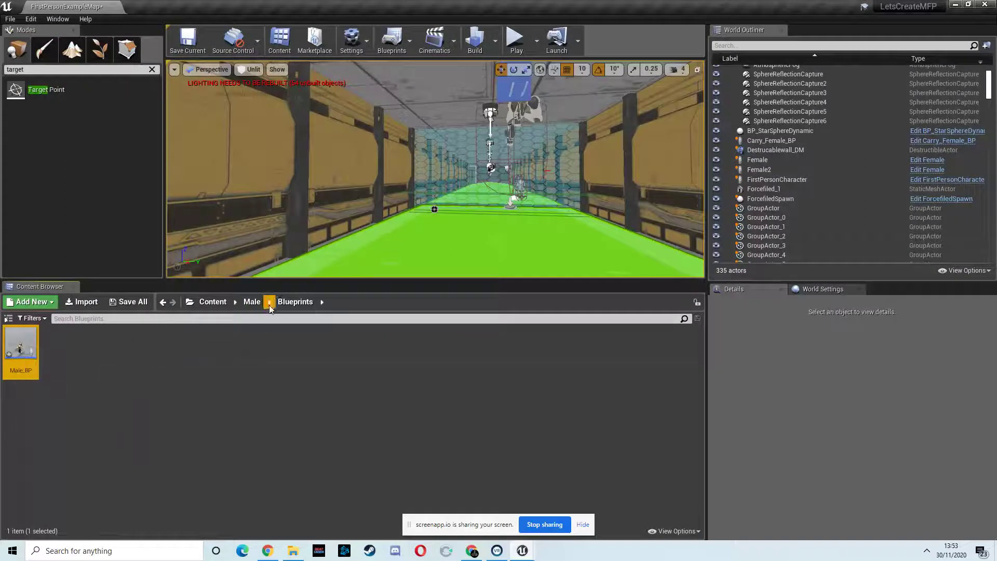
In Male > Animations, rename NewAnimBlueprint to MAle_ANim_BP and open it
click(218, 302)
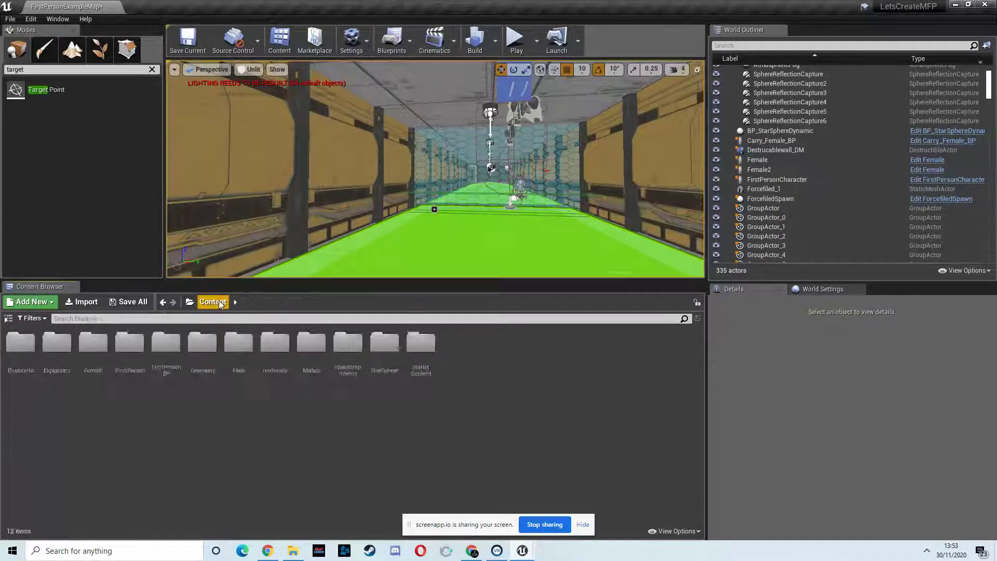
double_click(239, 353)
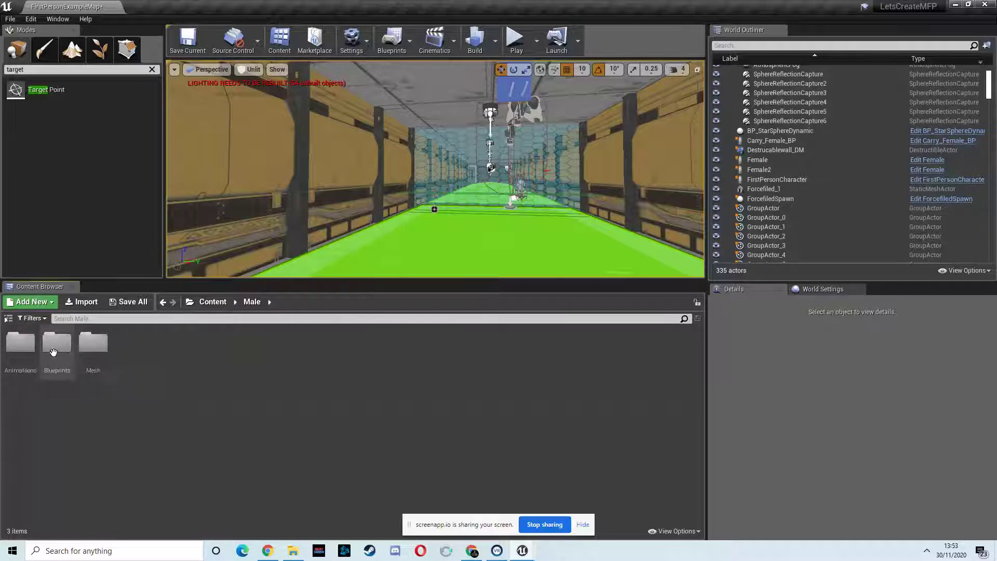
double_click(20, 342)
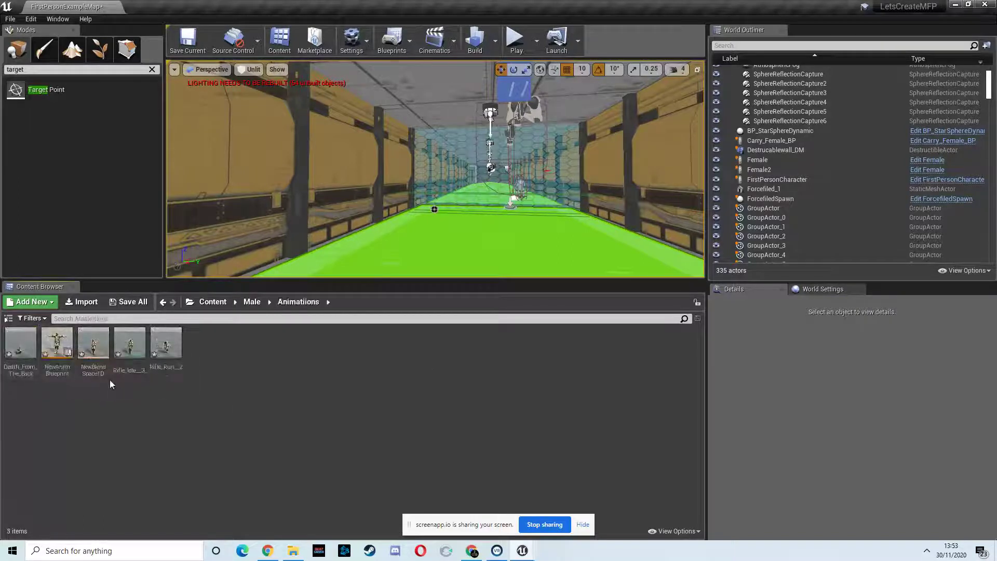
right_click(57, 345)
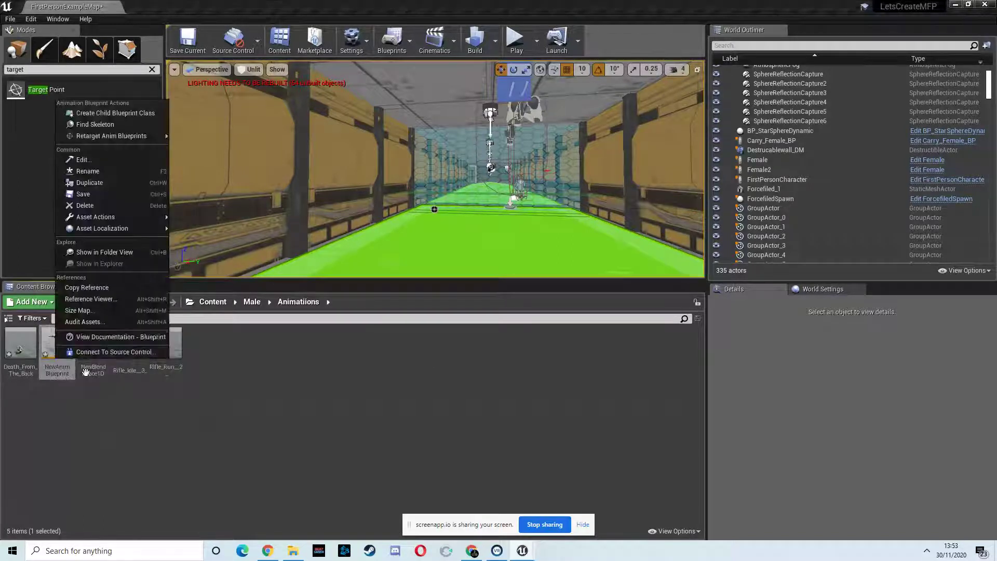
click(103, 170)
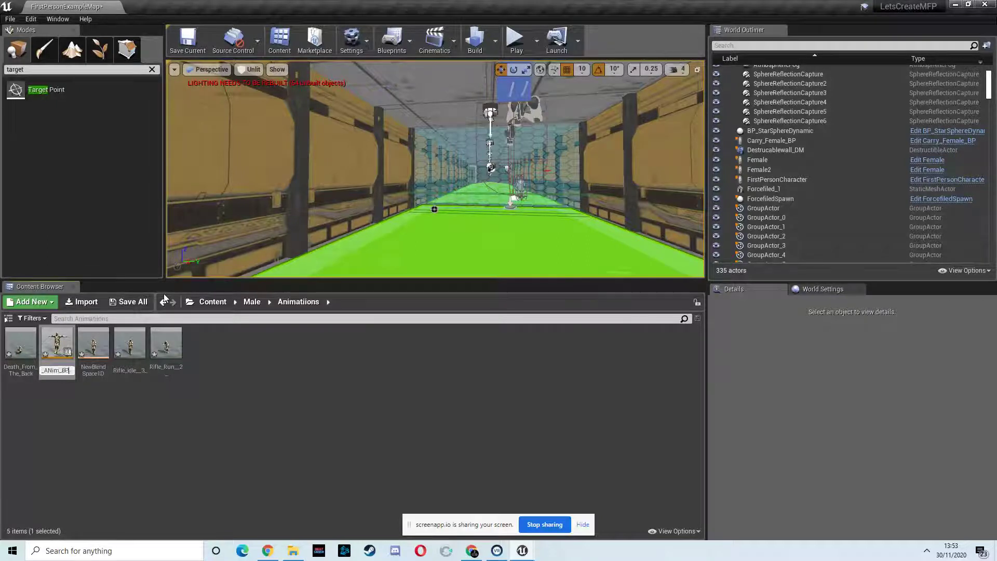
text(MAle_ANim_BP)
key(Return)
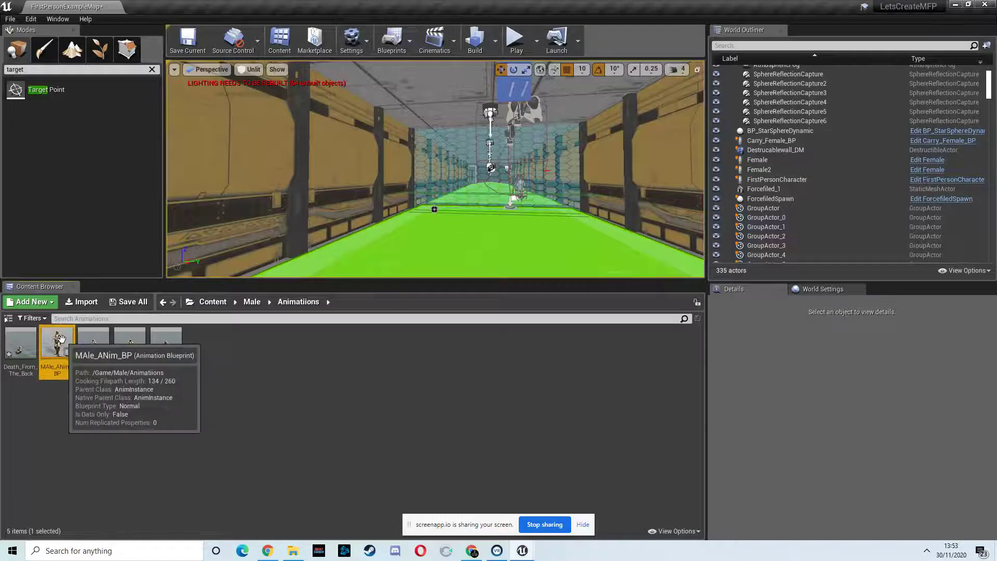
double_click(61, 339)
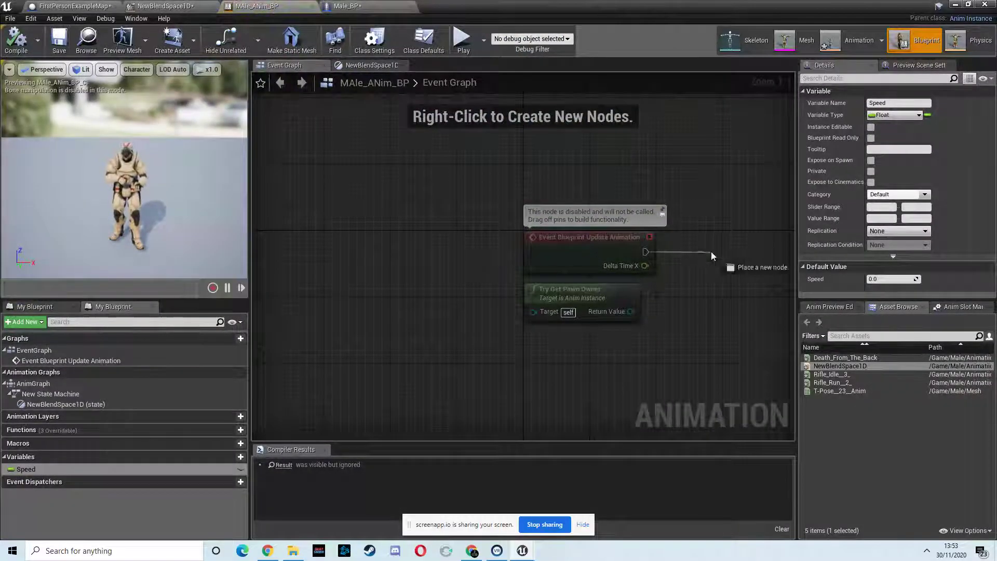
Cast the pawn owner to Male_BP on update and get its velocity
drag(712, 256, 713, 256)
text(cast to )
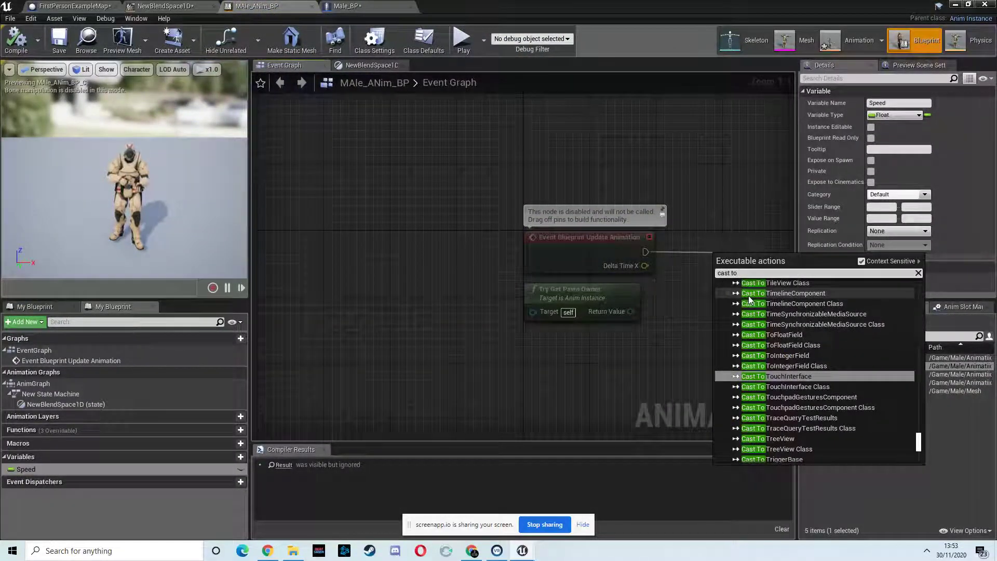
text(male)
click(796, 386)
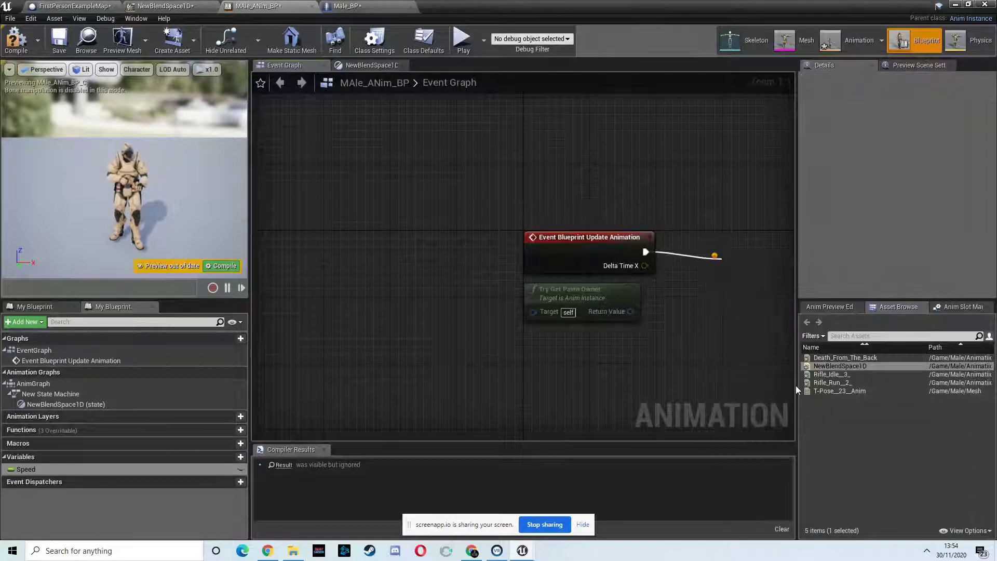
right_drag(631, 311, 465, 313)
drag(549, 295, 556, 293)
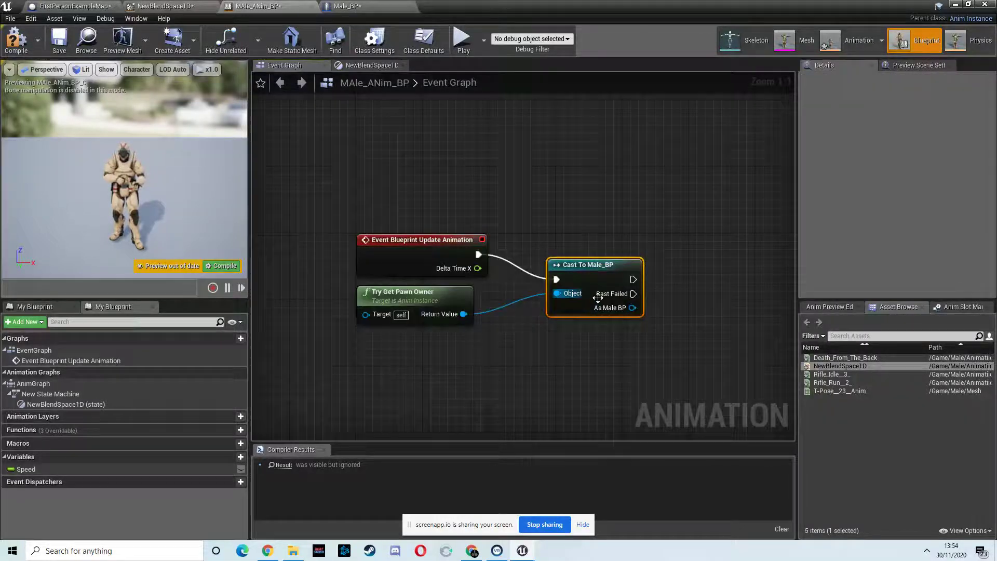
drag(633, 308, 677, 361)
text(get vel)
click(750, 323)
right_drag(750, 324, 539, 270)
Take the dot product of the velocity and Get Actor Forward Vector
drag(462, 244, 538, 369)
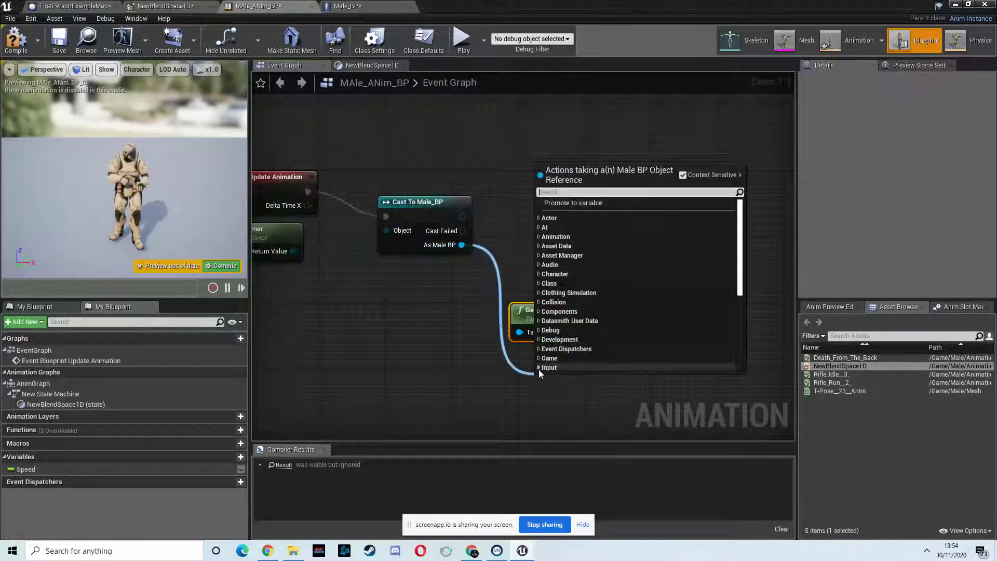
text(get actor for)
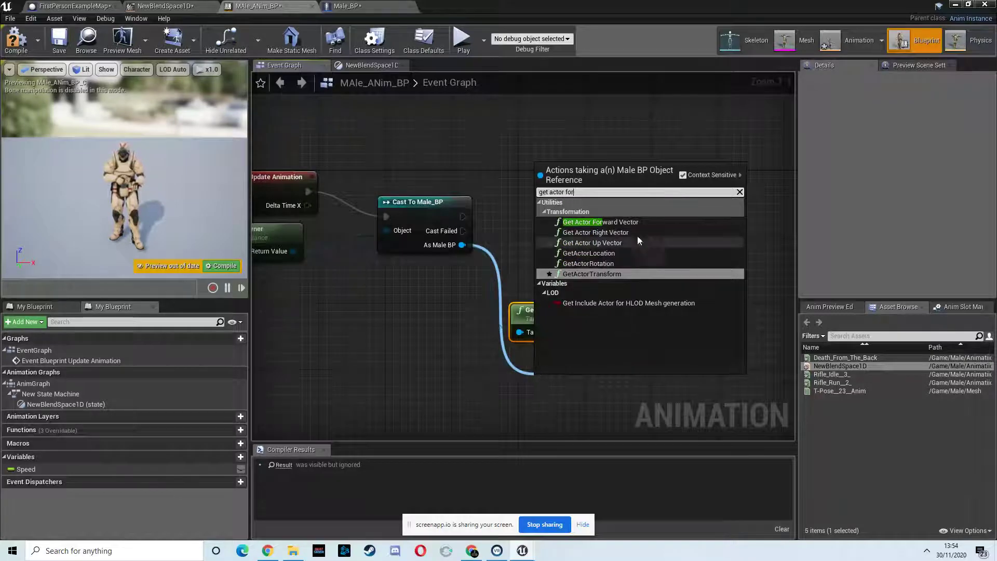
key(Return)
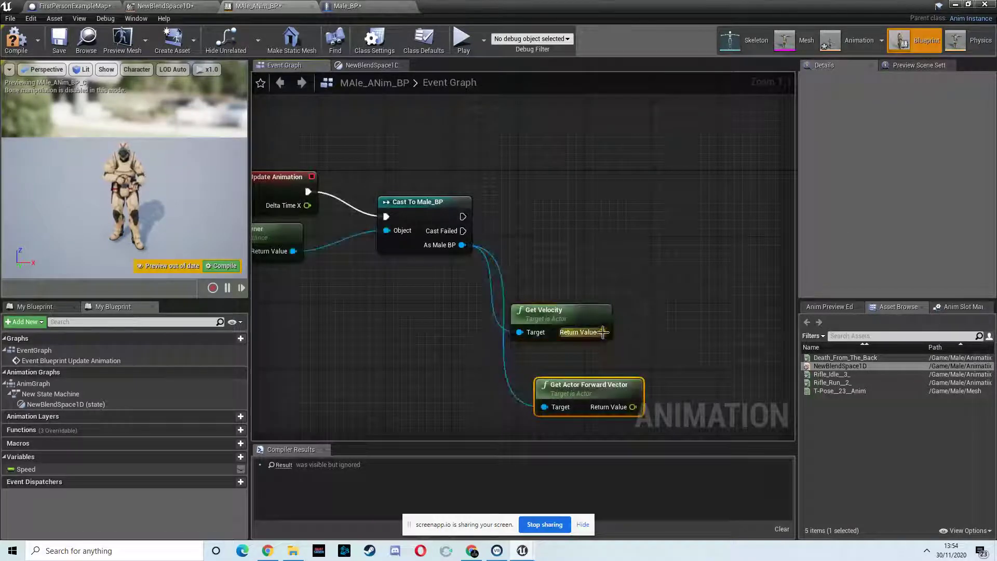
drag(602, 332, 663, 319)
text(dot)
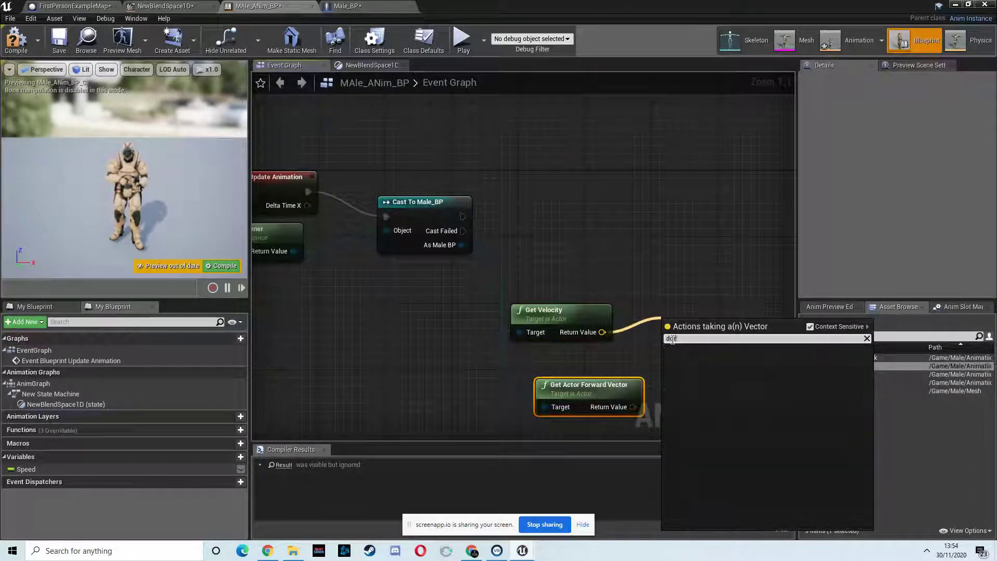
click(739, 370)
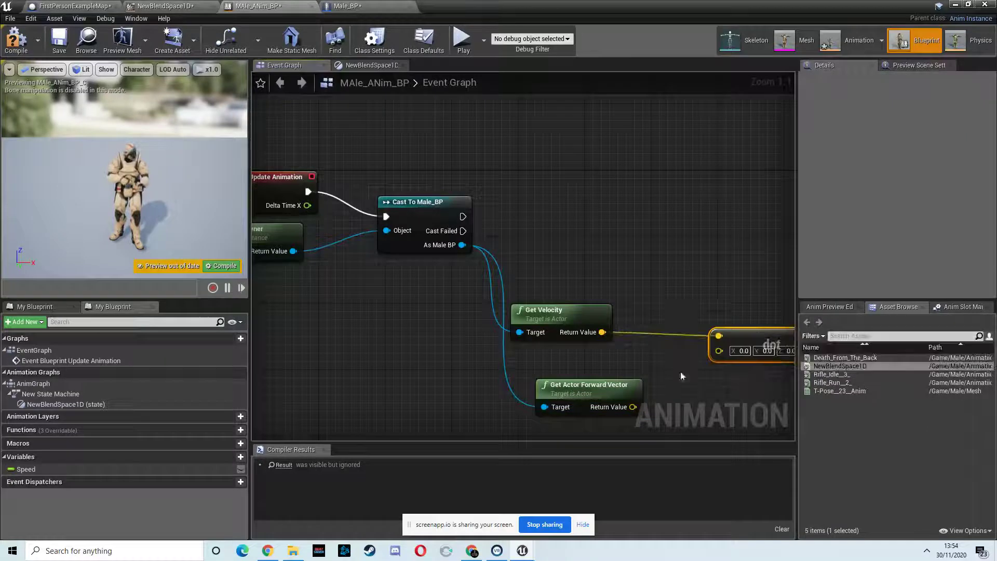
drag(634, 406, 719, 347)
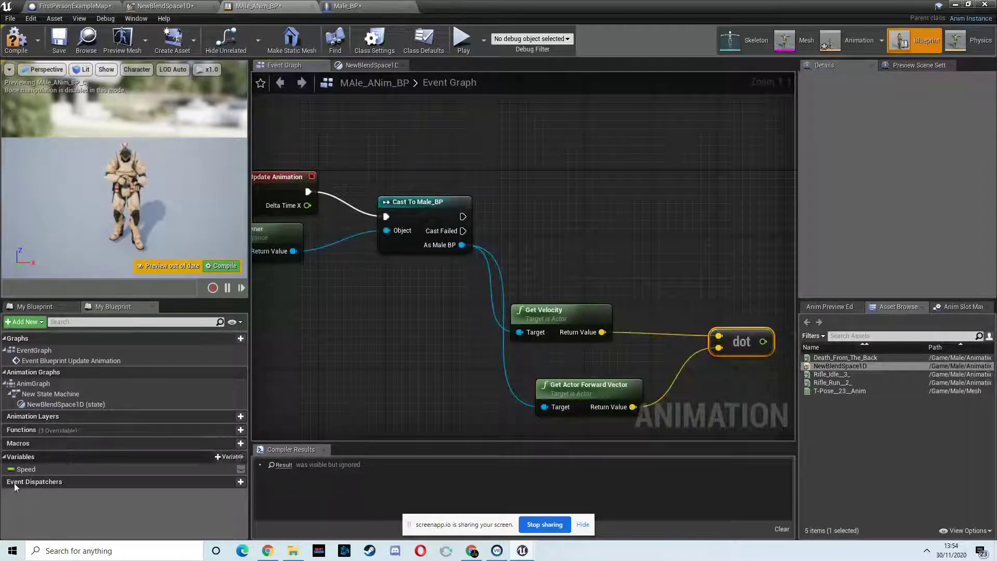
Set Speed from the dot product after a successful cast, then compile and close
drag(26, 469, 706, 225)
click(724, 248)
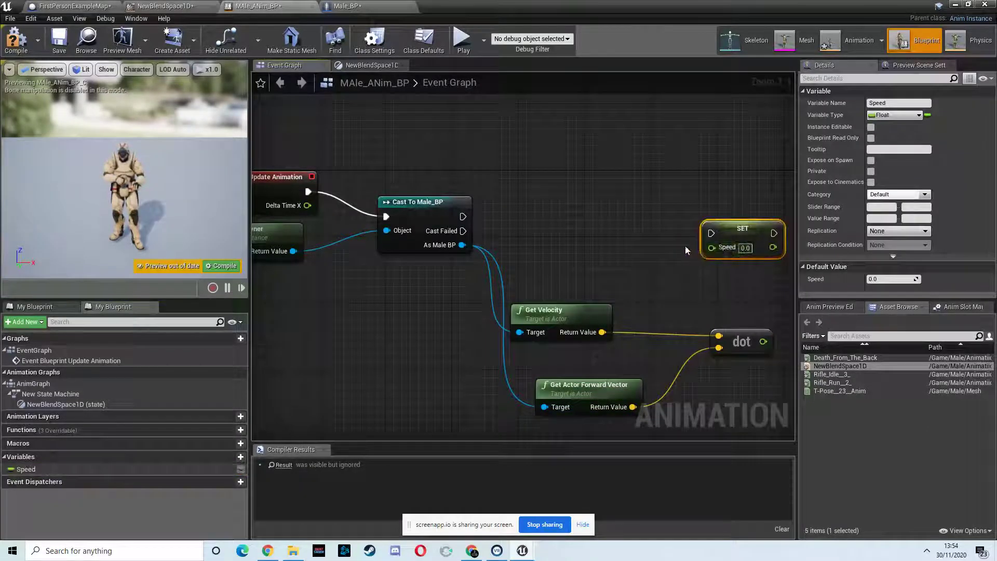
drag(463, 216, 711, 233)
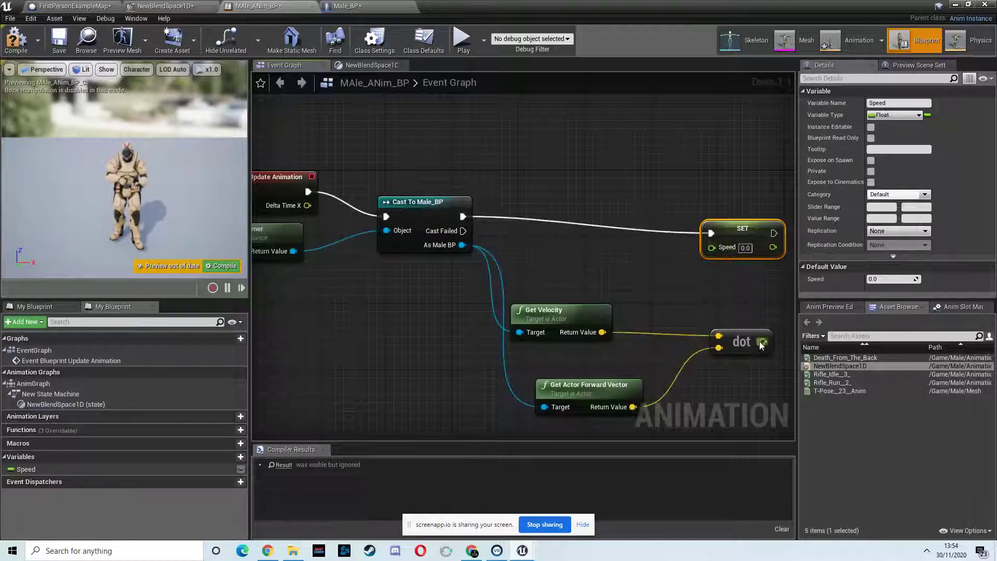
drag(761, 341, 712, 248)
click(24, 49)
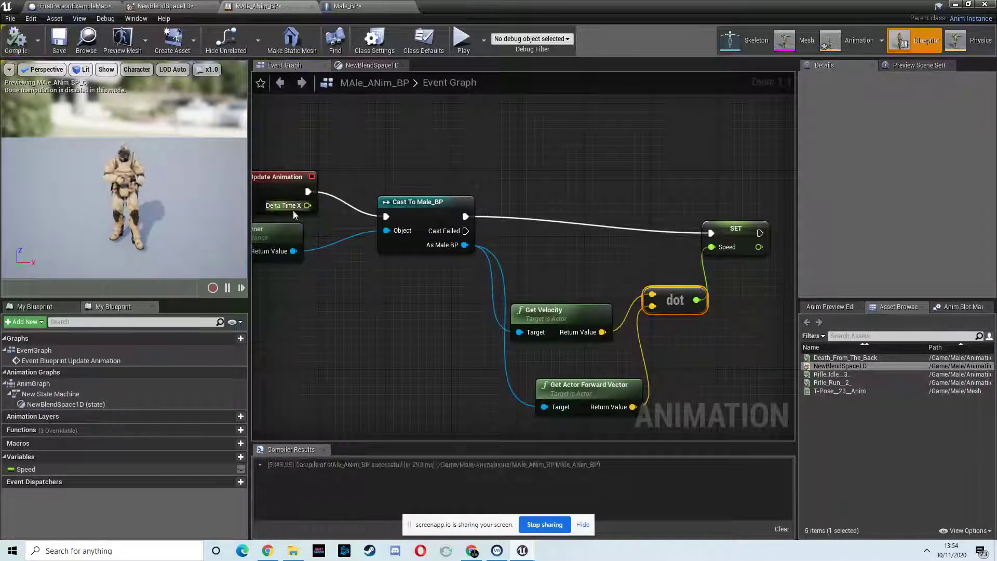
click(986, 5)
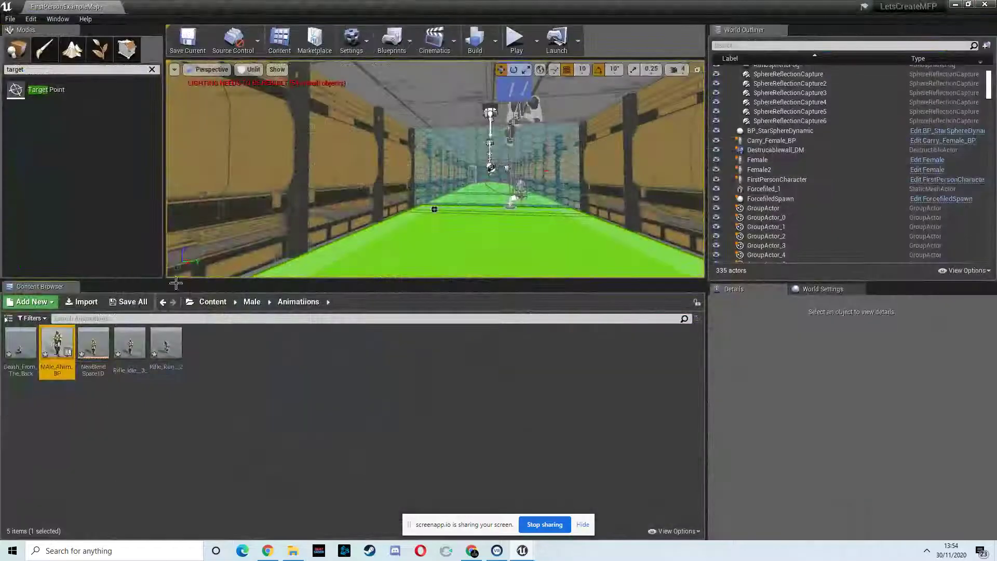
Drop Male_BP from Male > Blueprints into the level, play-test it, then switch to Chrome
key(alt+Left)
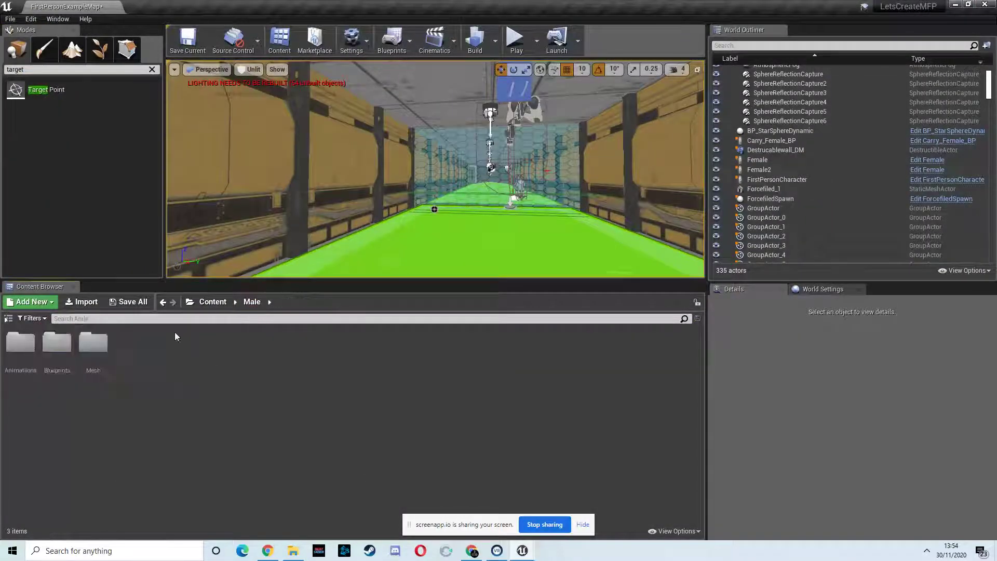
click(86, 348)
double_click(86, 348)
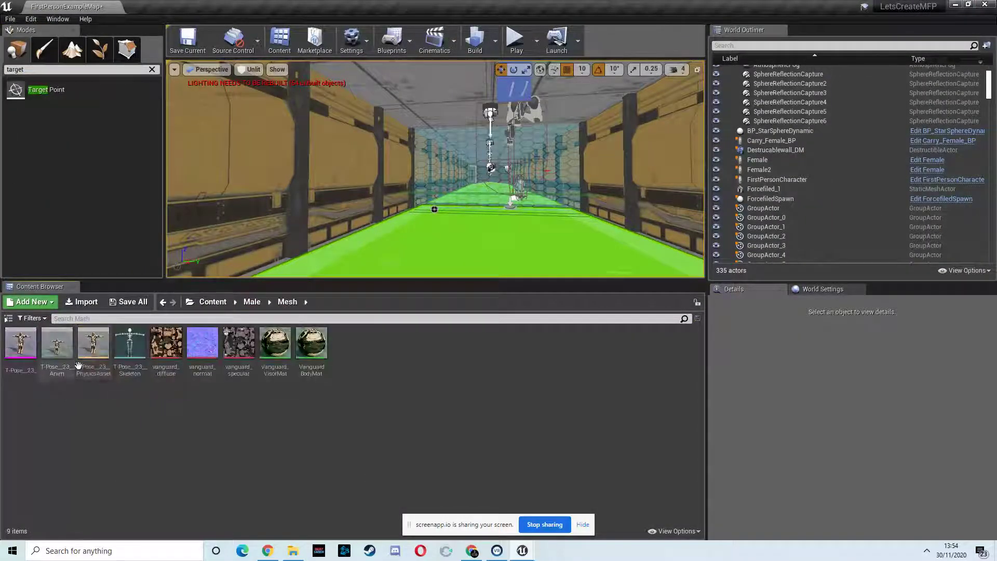
click(252, 302)
double_click(57, 344)
drag(21, 346, 486, 237)
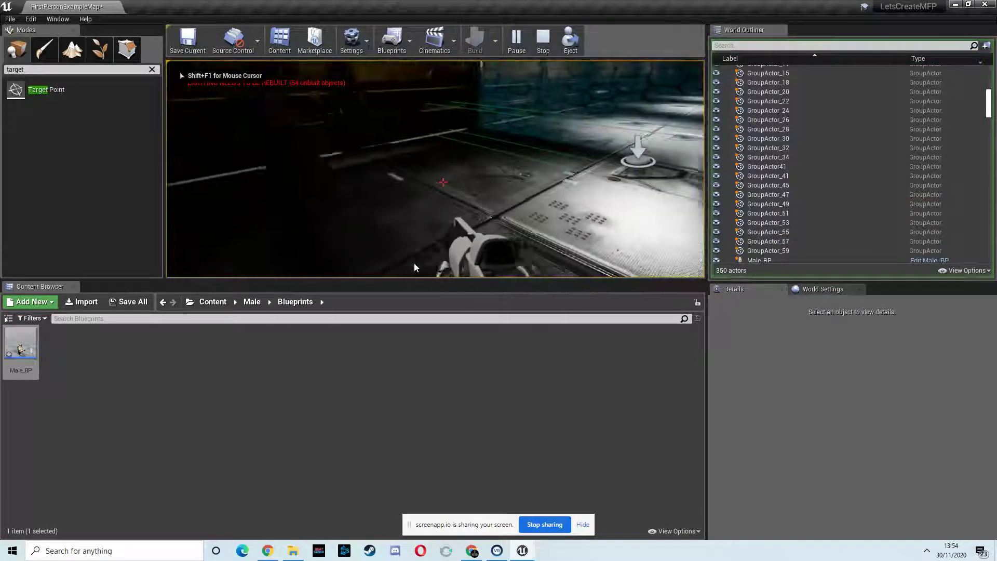
key(Escape)
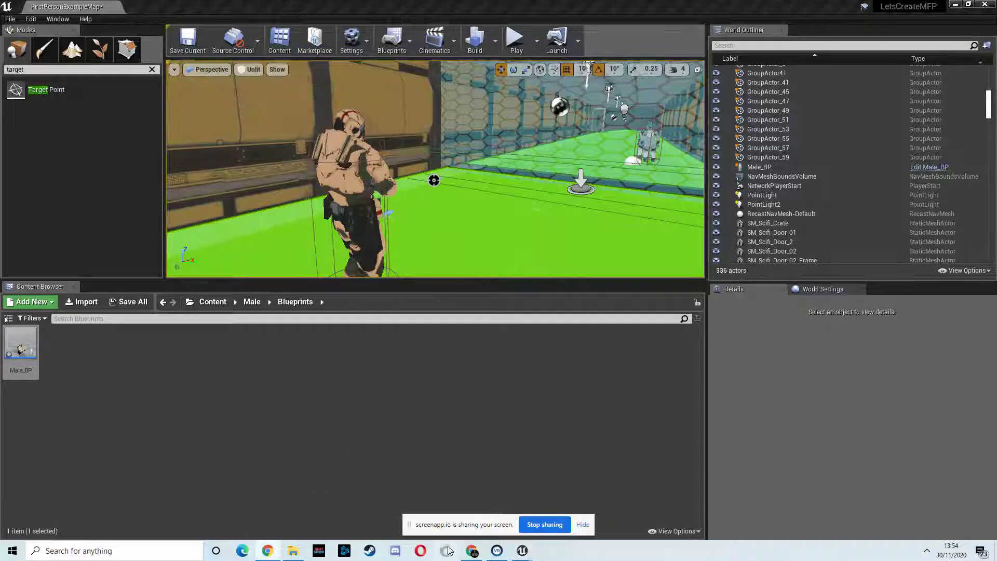
click(471, 550)
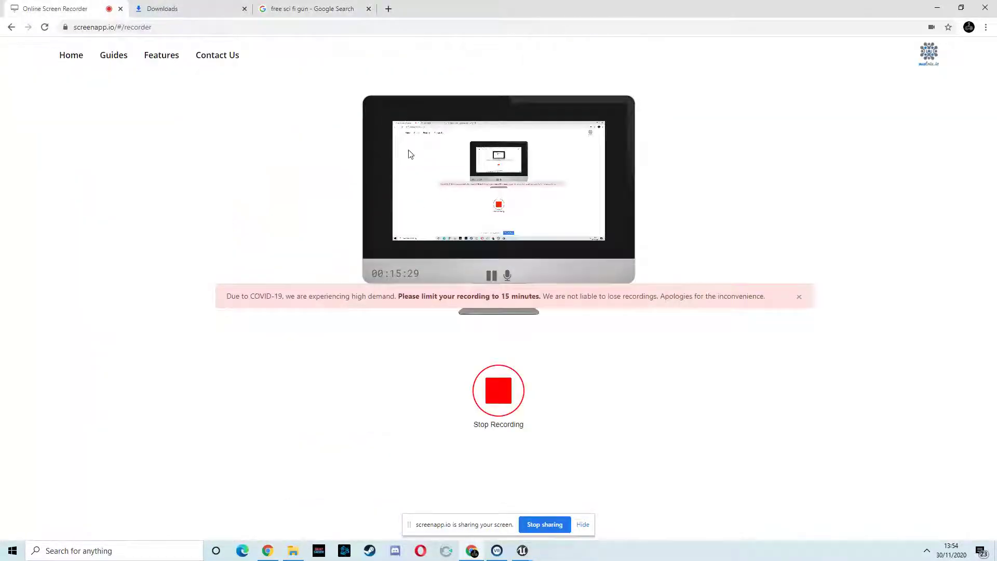